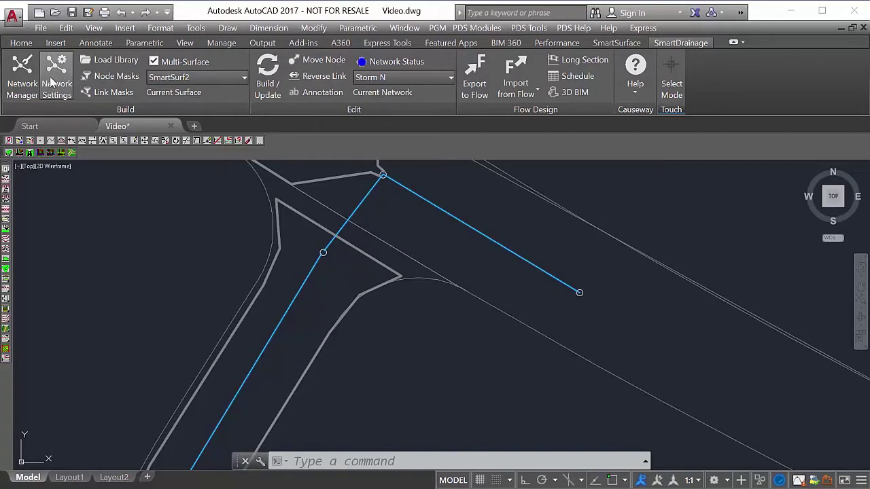
# Review the Storm N network's node, link, catchment, 3D and annotation settings.
pyautogui.click(56, 80)
pyautogui.moveTo(527, 103); pyautogui.dragTo(331, 39)
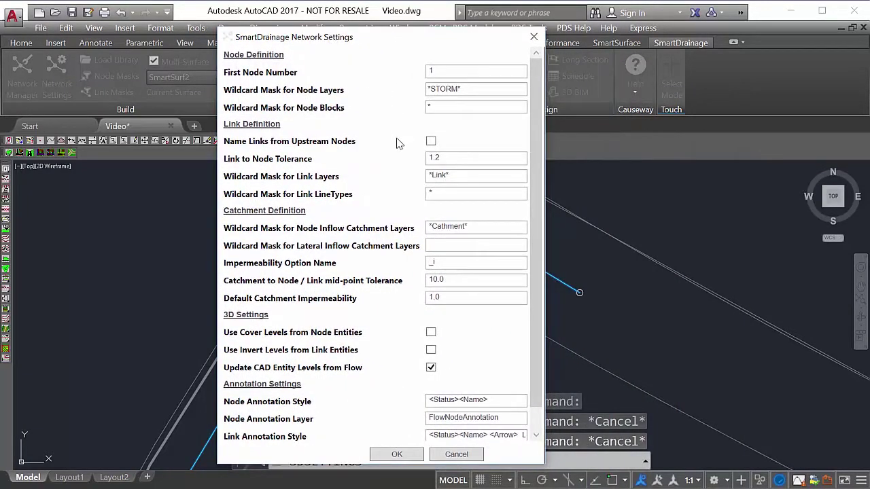
pyautogui.scroll(-1, 399, 145)
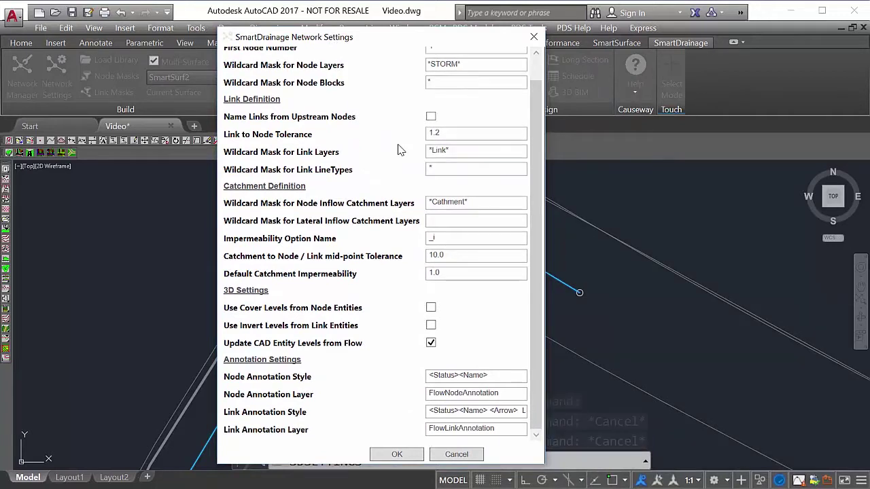
pyautogui.scroll(1, 400, 150)
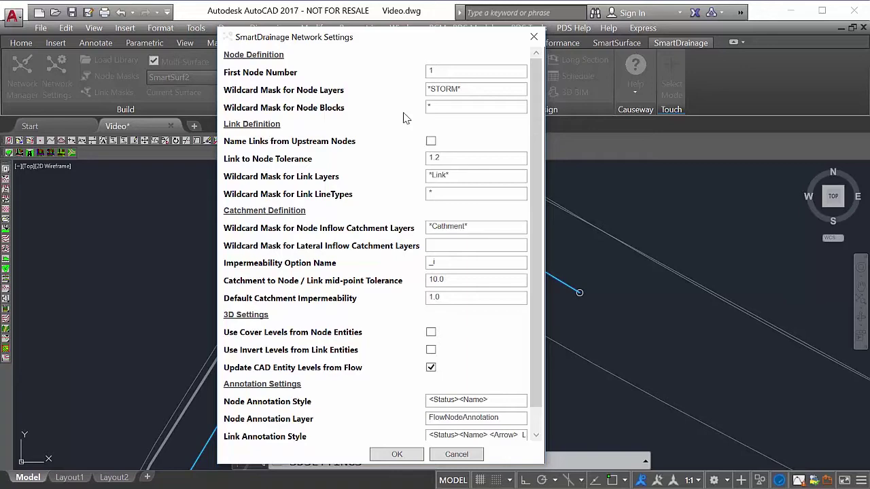
pyautogui.click(534, 36)
# Make Foul N the current network and review its network settings.
pyautogui.click(440, 76)
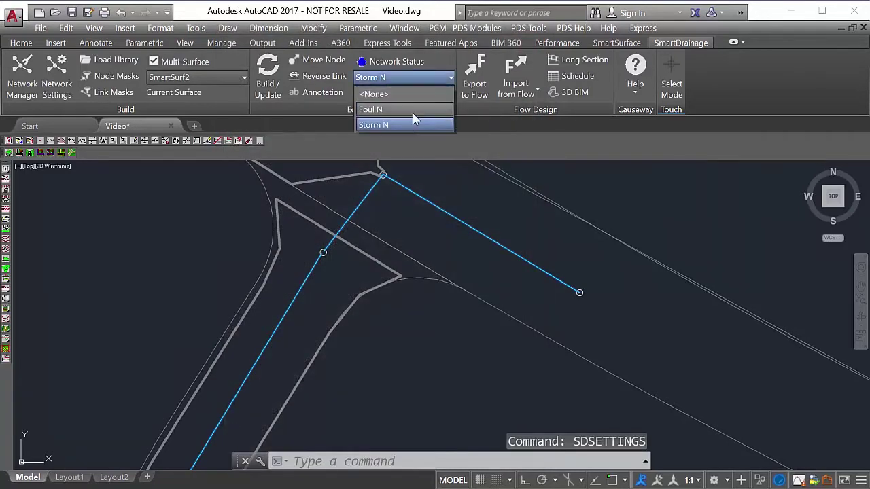
pyautogui.click(411, 110)
pyautogui.click(57, 80)
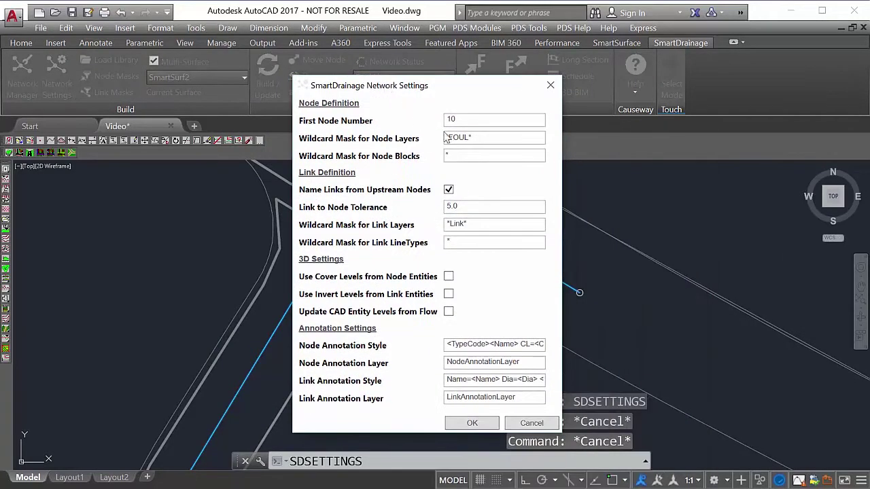
pyautogui.click(551, 85)
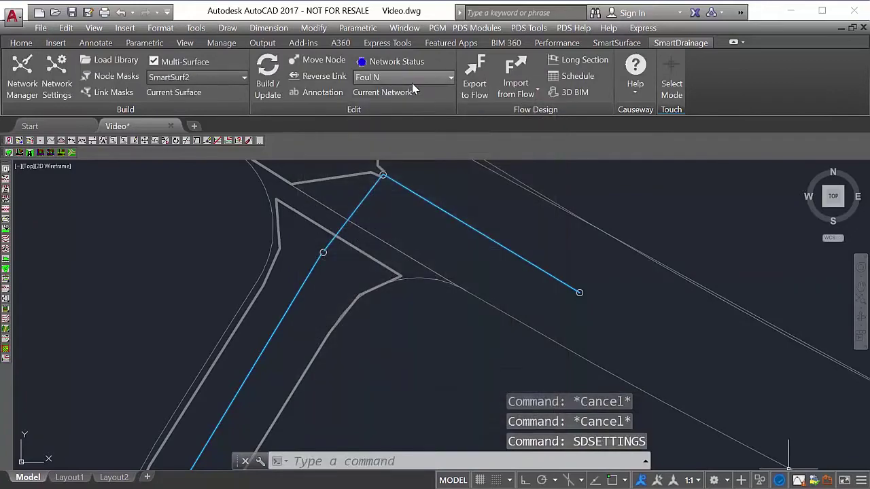
# Make Storm N the current network and set its first node number to 001.
pyautogui.click(412, 82)
pyautogui.click(407, 127)
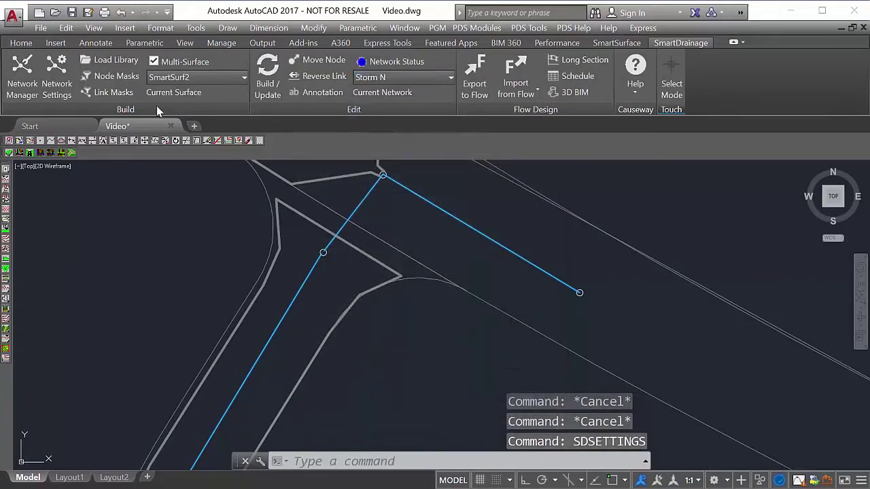
pyautogui.click(68, 83)
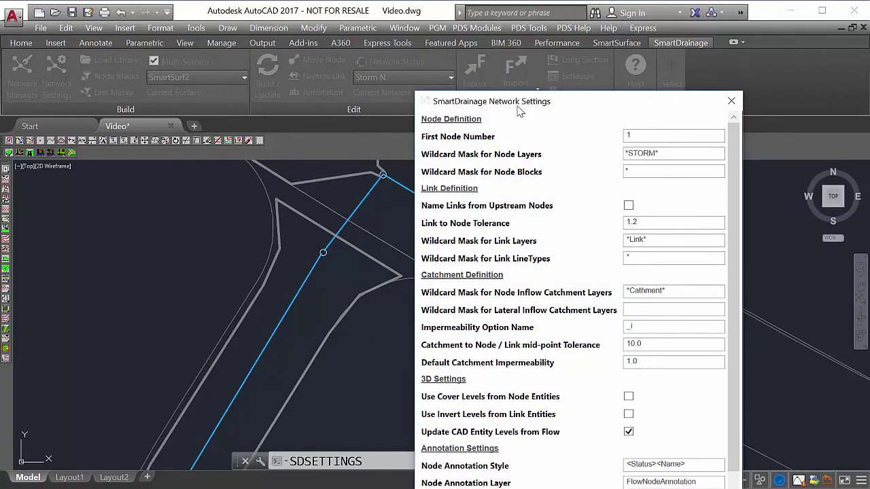
pyautogui.moveTo(520, 111); pyautogui.dragTo(318, 53)
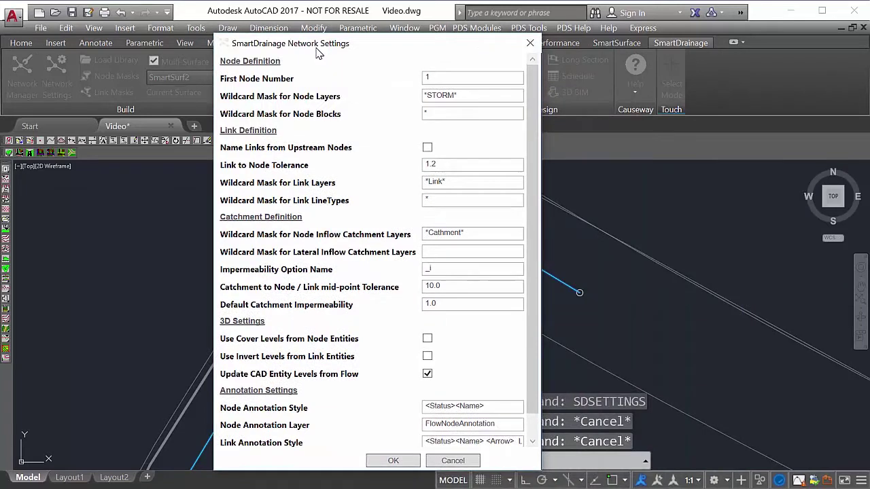
pyautogui.click(435, 79)
pyautogui.write('1')
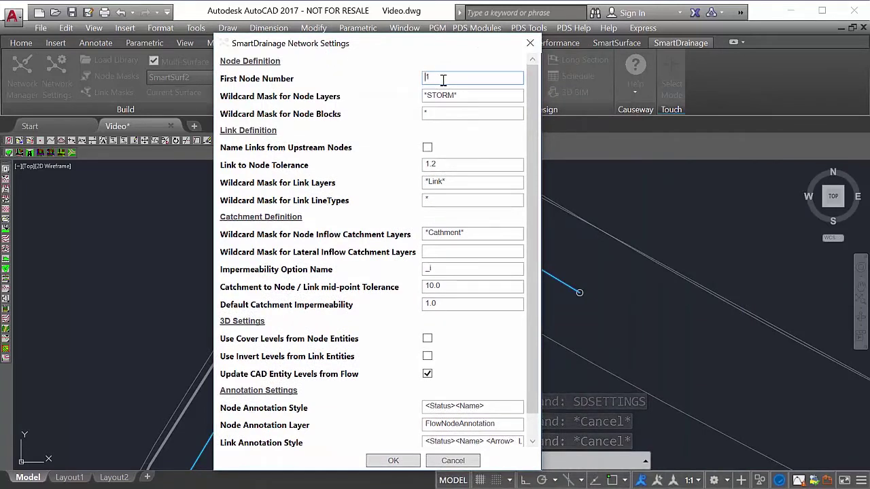
pyautogui.write('00')
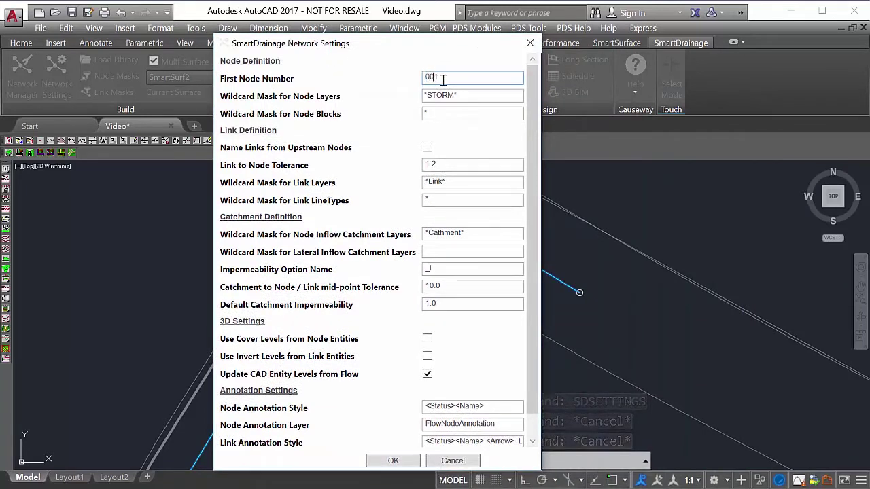
pyautogui.click(393, 461)
# Build the Storm N network from the outfall node at the southeast end of the pipe run and inspect the node numbering.
pyautogui.click(267, 74)
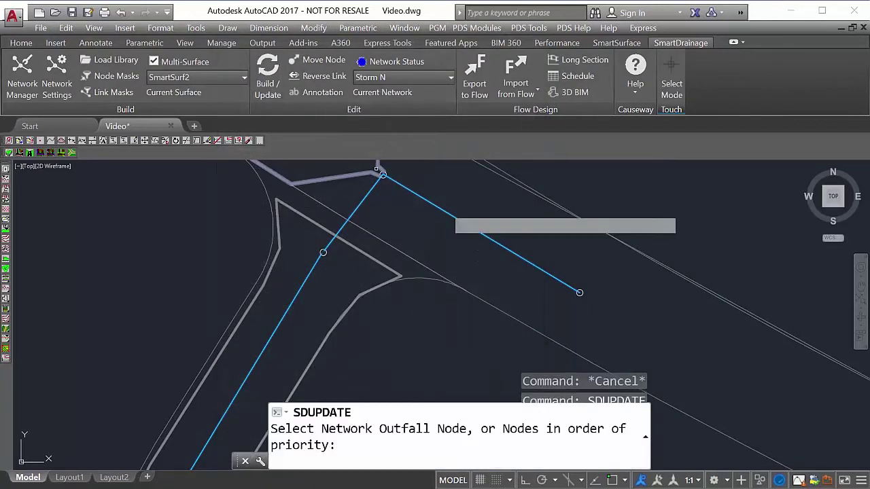
pyautogui.click(580, 293)
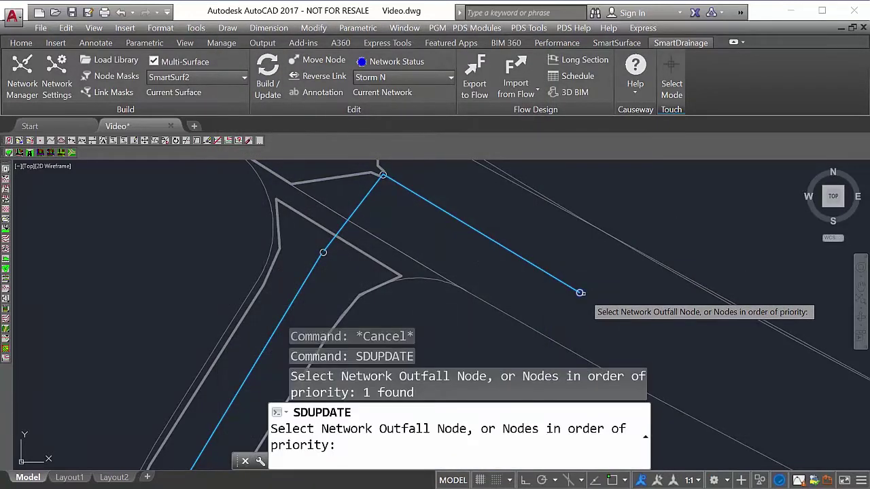
pyautogui.press('Return')
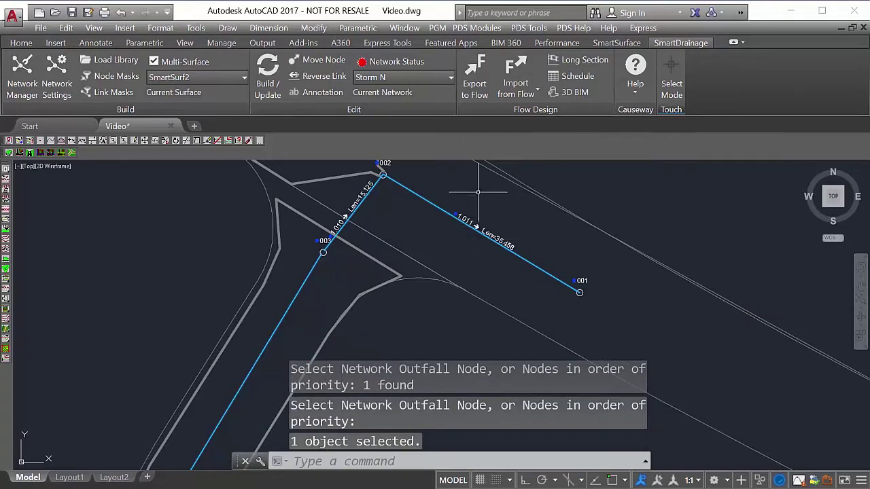
pyautogui.moveTo(478, 192); pyautogui.dragTo(517, 237, button='middle')
pyautogui.scroll(2, 336, 315)
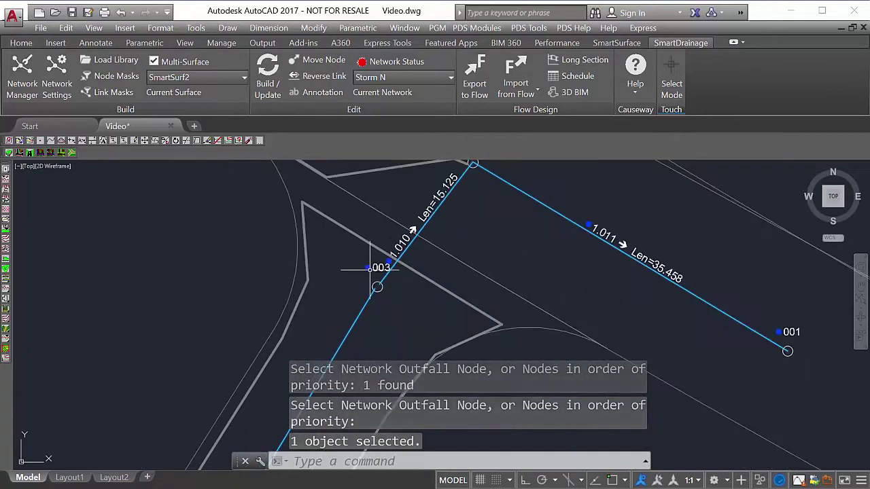
pyautogui.scroll(-2, 391, 295)
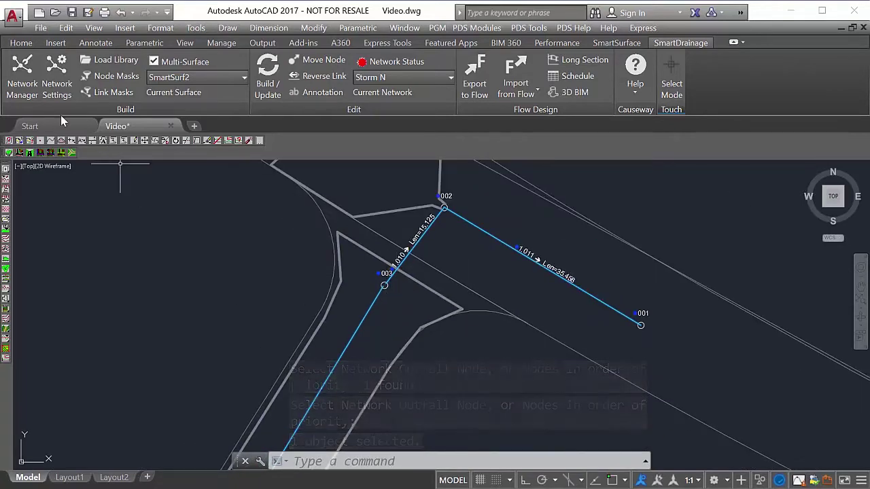
# Delete the Storm N network in the Network Manager.
pyautogui.click(21, 76)
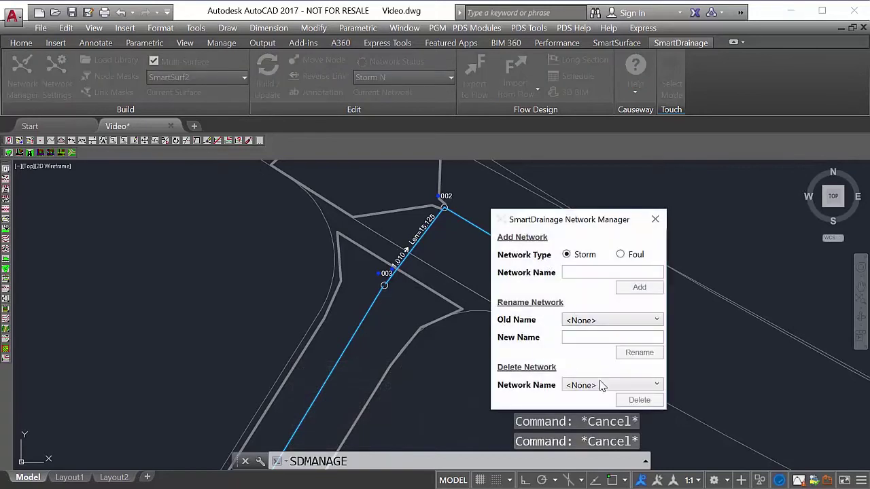
pyautogui.click(601, 386)
pyautogui.click(600, 422)
pyautogui.click(625, 401)
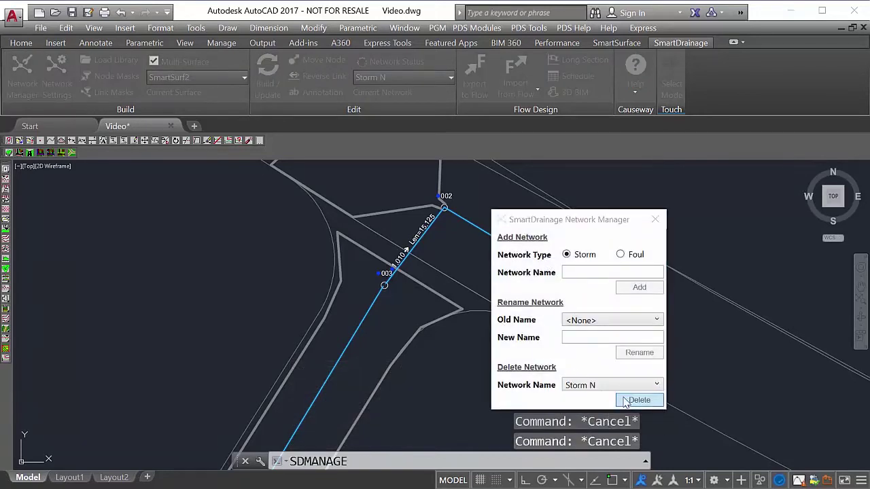
pyautogui.click(549, 341)
# Add a Storm-type network named Storm N and make it the current network.
pyautogui.click(599, 273)
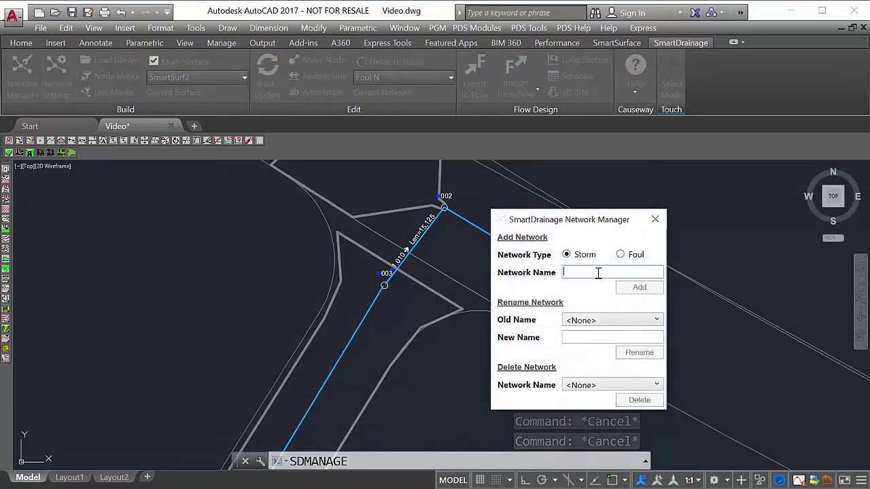
pyautogui.write('Storm N')
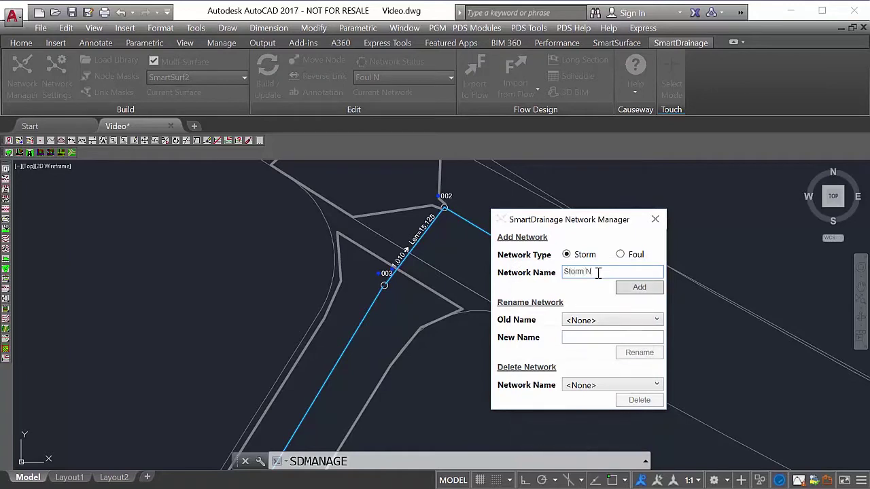
pyautogui.click(637, 288)
pyautogui.click(655, 219)
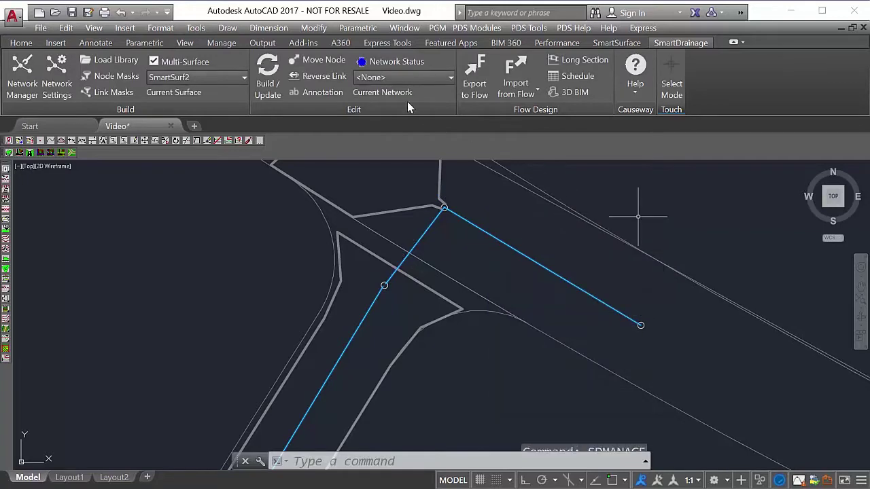
pyautogui.click(413, 78)
pyautogui.click(405, 113)
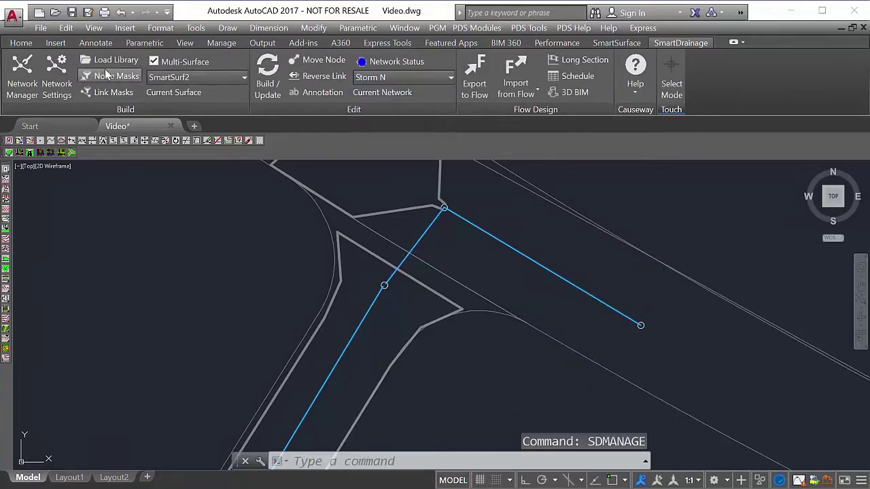
# Set the first node number of the Storm N network to 1 in its network settings.
pyautogui.click(59, 90)
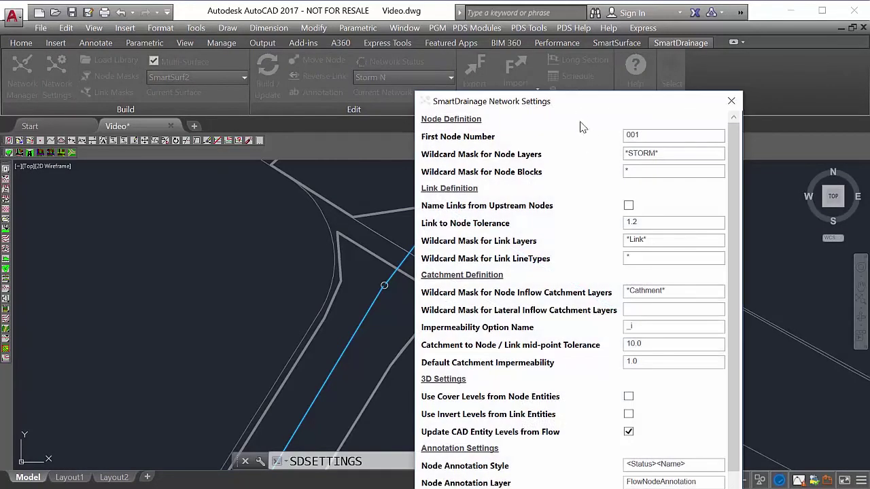
pyautogui.moveTo(584, 94); pyautogui.dragTo(439, 45)
pyautogui.click(494, 79)
pyautogui.write('00')
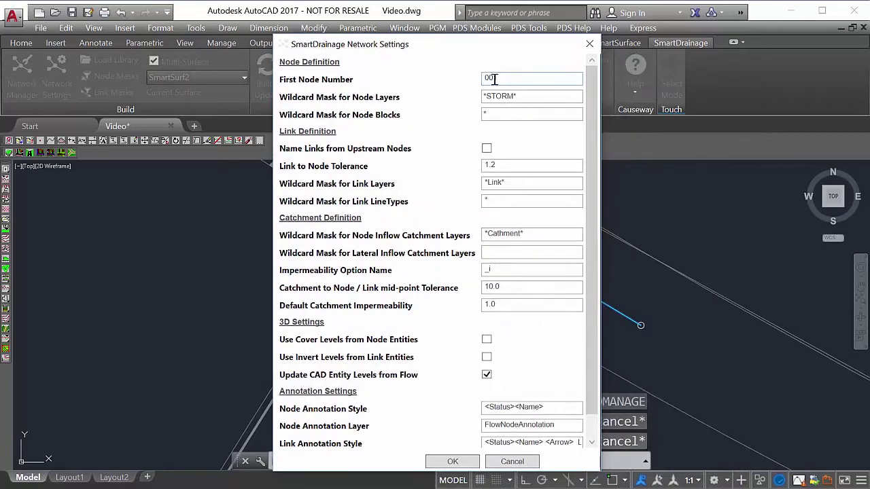
pyautogui.write('1')
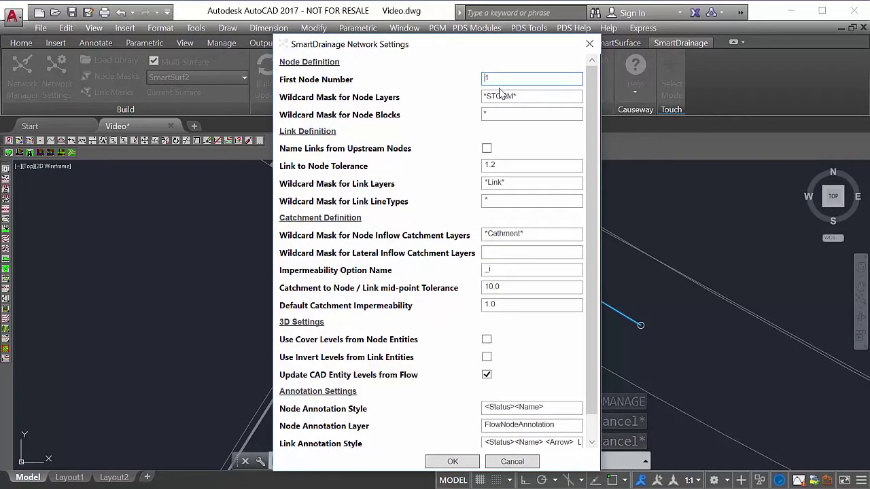
pyautogui.click(453, 462)
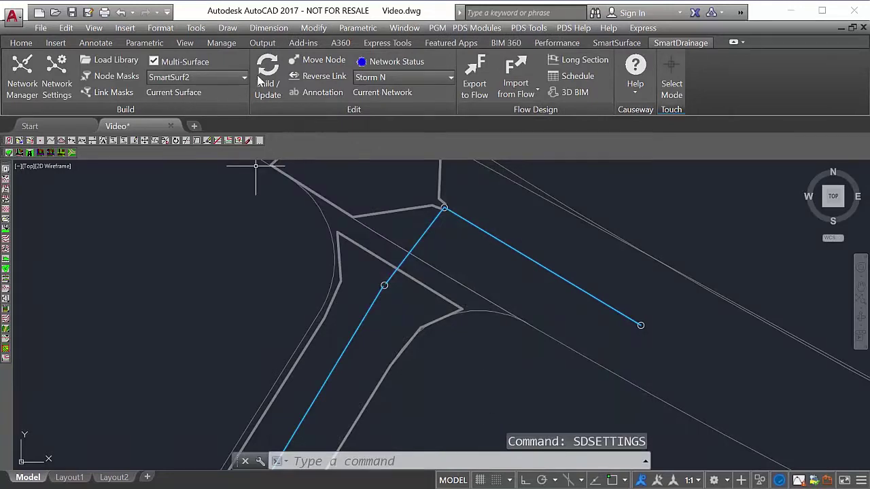
# Build the recreated Storm N network, using the southeast end node of the pipe run as the outfall.
pyautogui.click(262, 78)
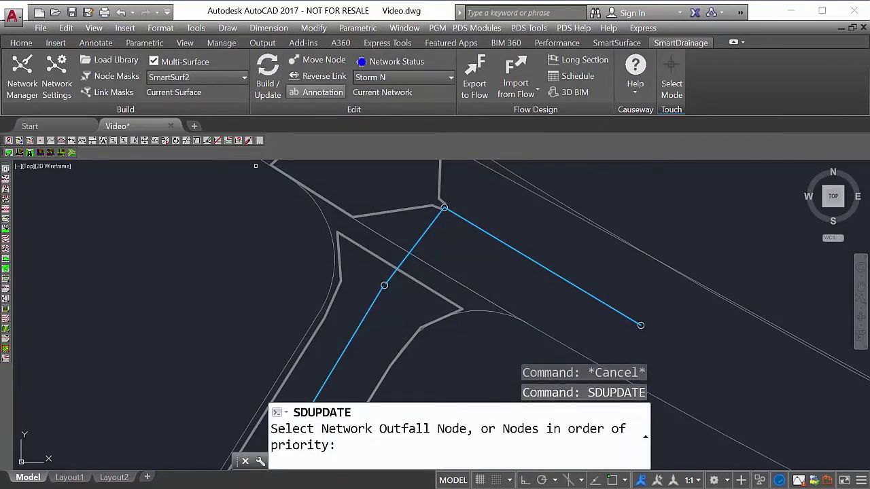
pyautogui.click(641, 326)
pyautogui.press('Return')
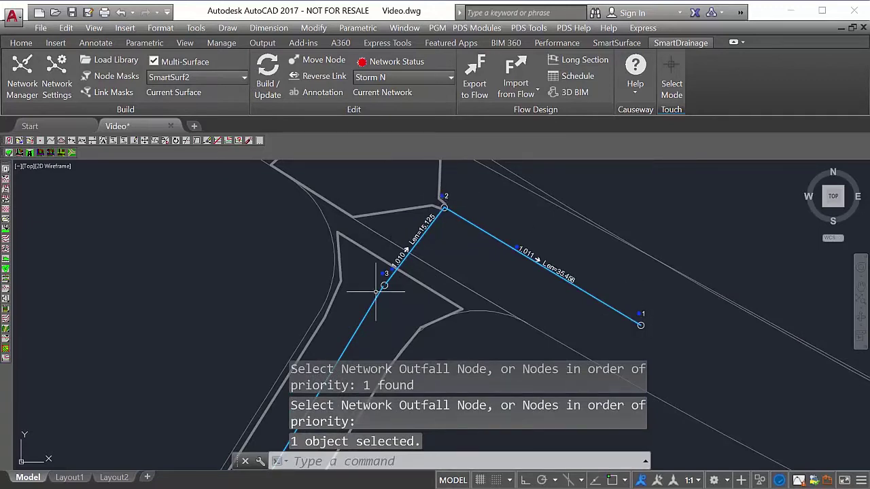
# Examine the node numbers and link annotations along the storm network from the side road back to the outfall.
pyautogui.moveTo(368, 292); pyautogui.dragTo(484, 159, button='middle')
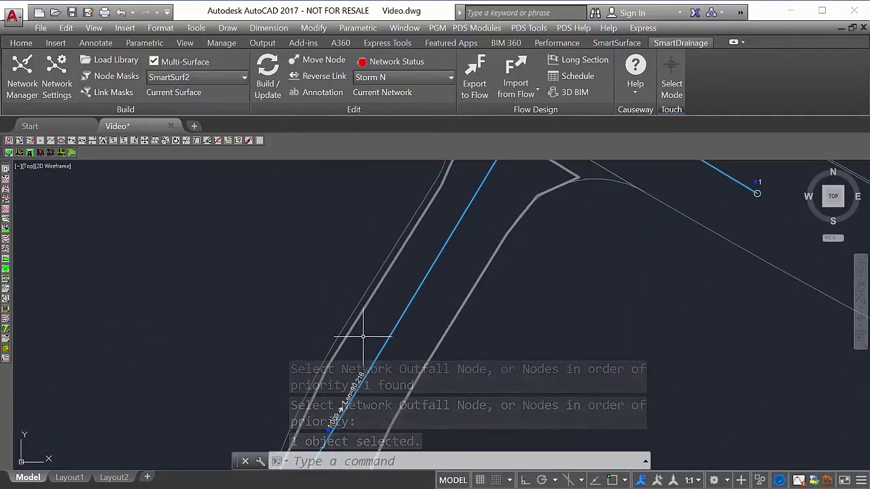
pyautogui.scroll(-2, 363, 336)
pyautogui.moveTo(345, 336); pyautogui.dragTo(370, 246, button='middle')
pyautogui.moveTo(363, 336); pyautogui.dragTo(382, 229, button='middle')
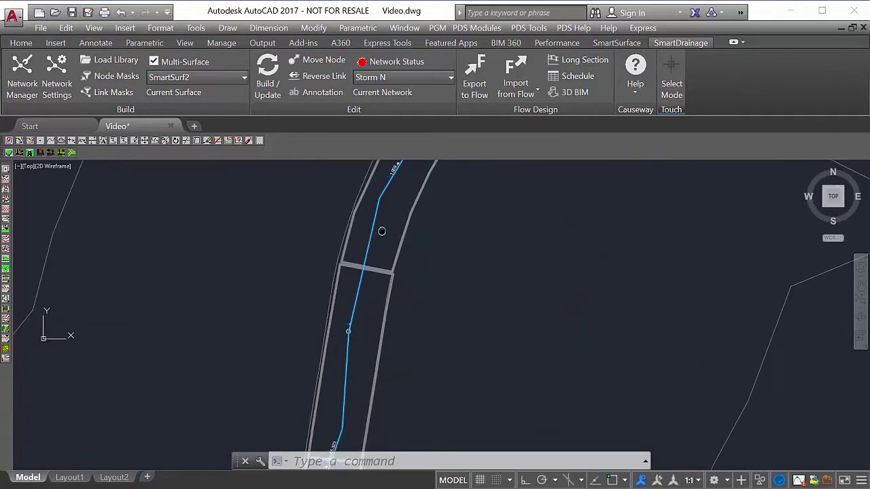
pyautogui.scroll(3, 356, 303)
pyautogui.scroll(-3, 365, 317)
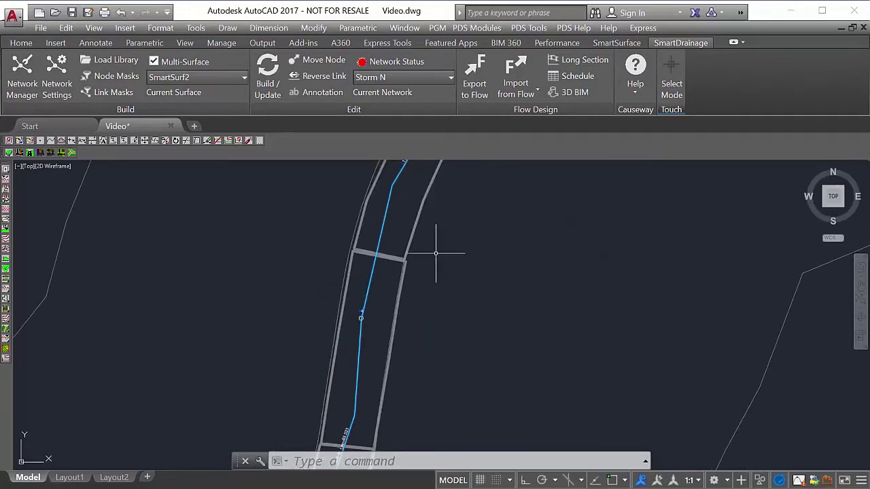
pyautogui.moveTo(441, 243)
pyautogui.mouseDown(button='middle')
pyautogui.moveTo(340, 401)
pyautogui.moveTo(333, 448)
pyautogui.mouseUp(button='middle')
pyautogui.moveTo(501, 227); pyautogui.dragTo(448, 310, button='middle')
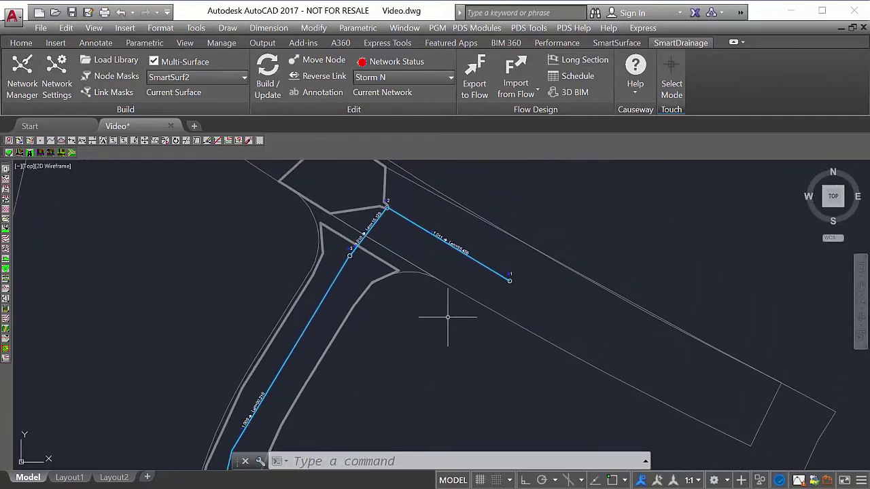
pyautogui.scroll(2, 462, 282)
pyautogui.scroll(-2, 351, 305)
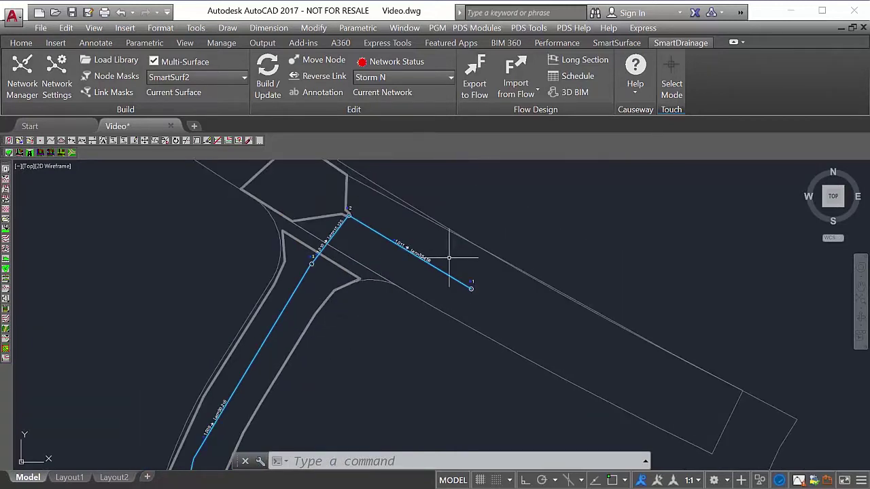
pyautogui.scroll(4, 468, 270)
pyautogui.moveTo(462, 281)
pyautogui.mouseDown(button='middle')
pyautogui.moveTo(490, 317)
pyautogui.moveTo(544, 340)
pyautogui.mouseUp(button='middle')
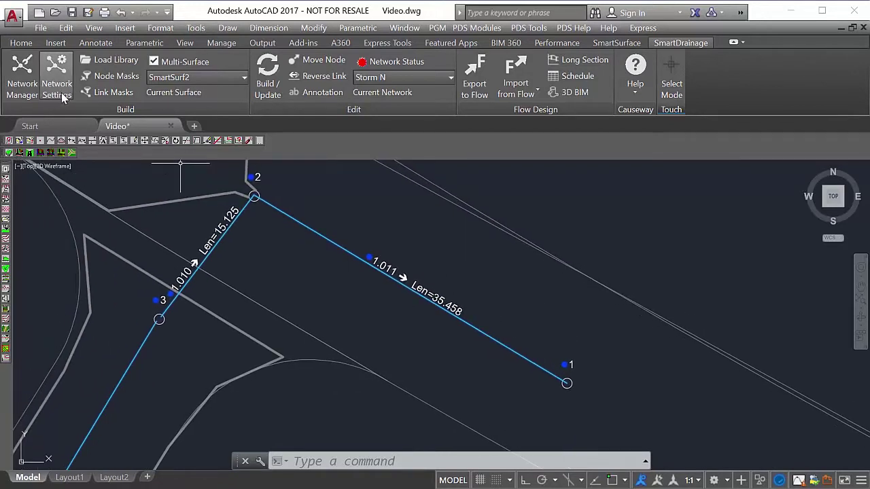
pyautogui.scroll(-2, 173, 222)
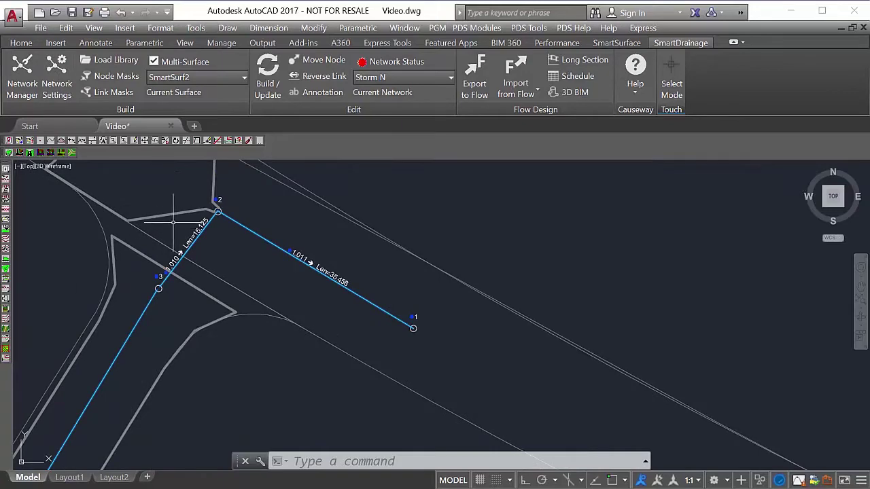
# Make Foul N the current network and review its network settings without changing them.
pyautogui.click(399, 77)
pyautogui.click(374, 107)
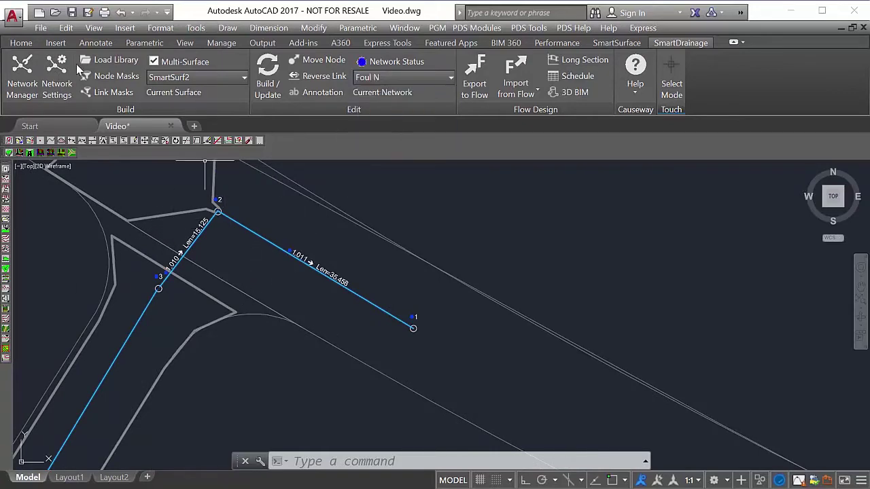
pyautogui.click(57, 76)
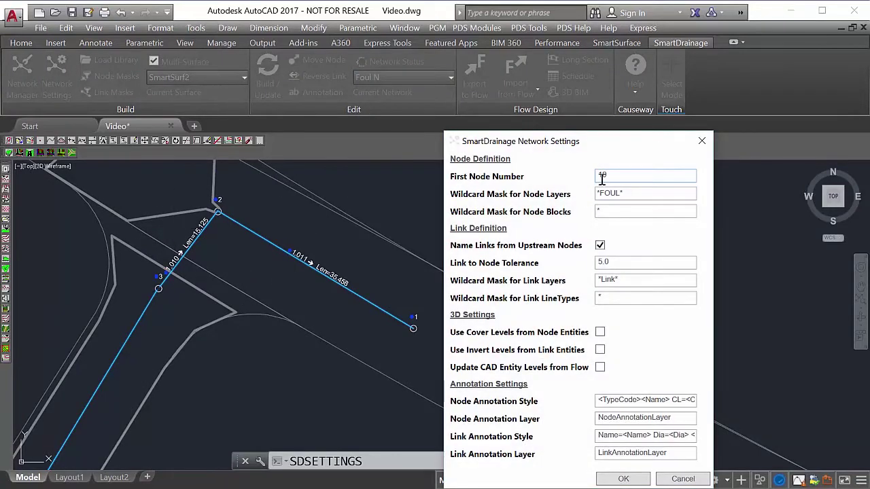
pyautogui.click(703, 141)
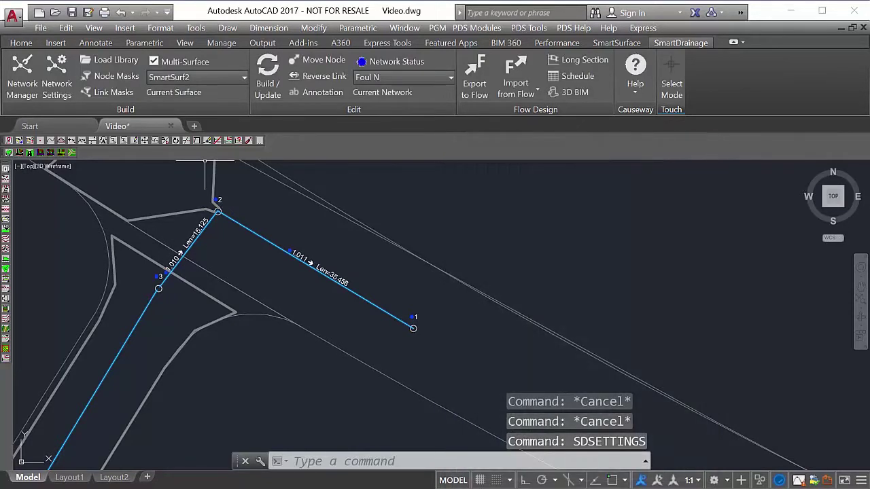
# Build the Foul N network, using the headwall node just west of the roundabout as the outfall.
pyautogui.scroll(3, 583, 252)
pyautogui.scroll(-5, 397, 317)
pyautogui.moveTo(397, 317); pyautogui.dragTo(355, 188, button='middle')
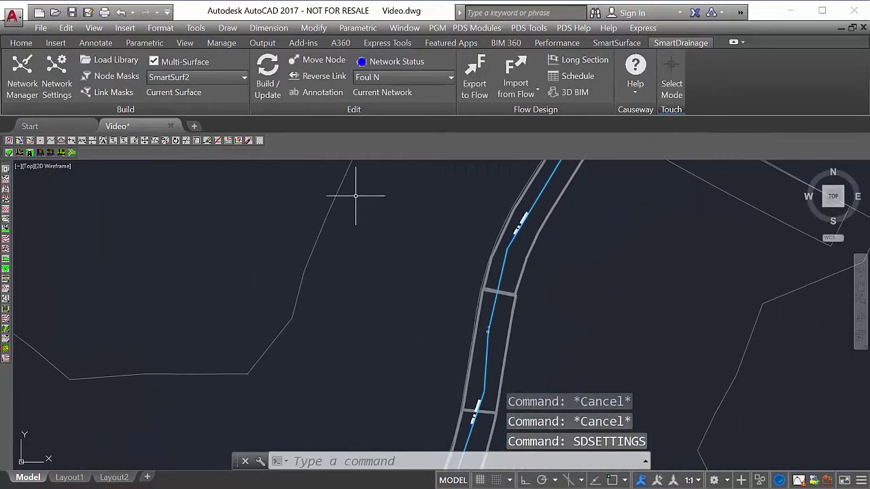
pyautogui.moveTo(377, 359); pyautogui.dragTo(355, 188, button='middle')
pyautogui.moveTo(335, 354); pyautogui.dragTo(317, 178, button='middle')
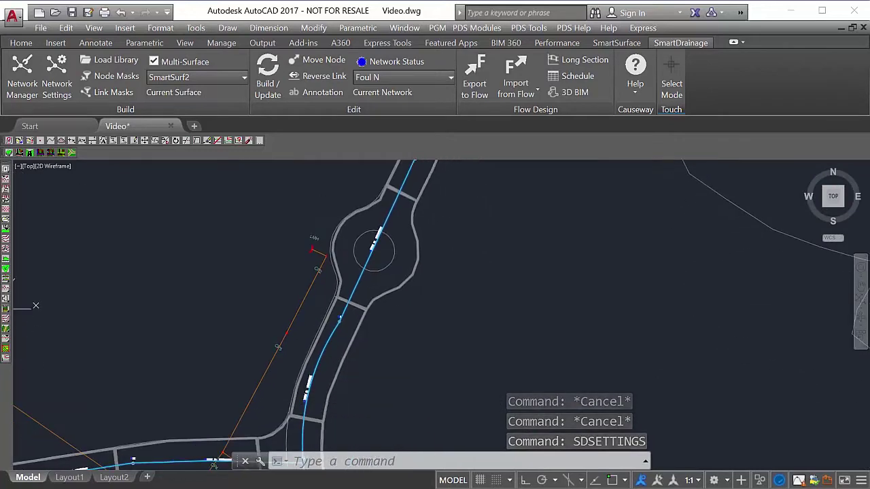
pyautogui.click(267, 75)
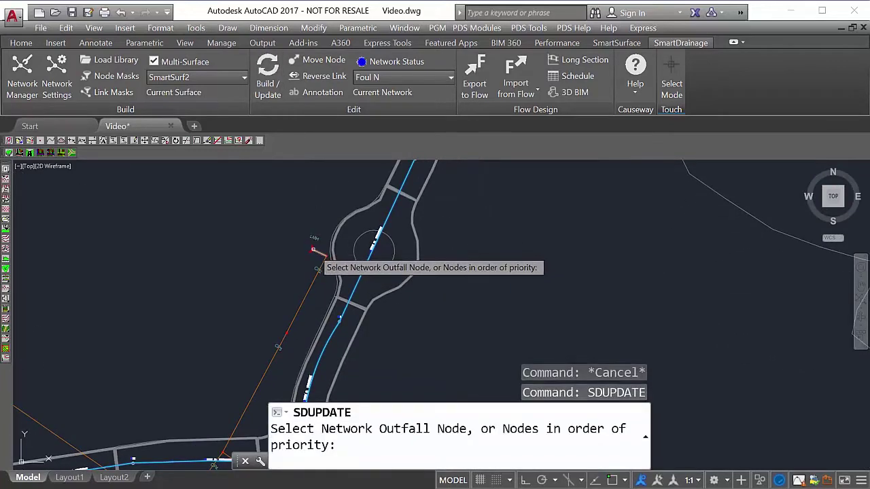
pyautogui.click(311, 249)
pyautogui.press('Return')
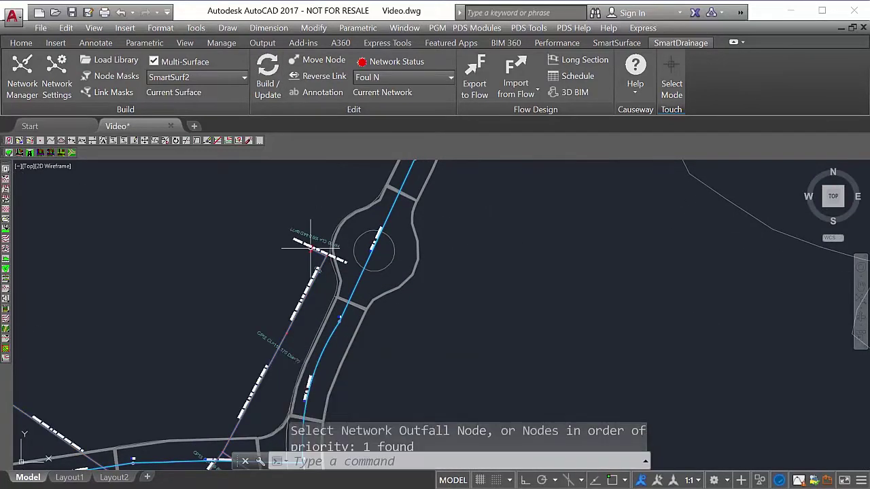
# Examine the node and link annotations of the foul network around the headwall outfall beside the roundabout.
pyautogui.scroll(6, 314, 235)
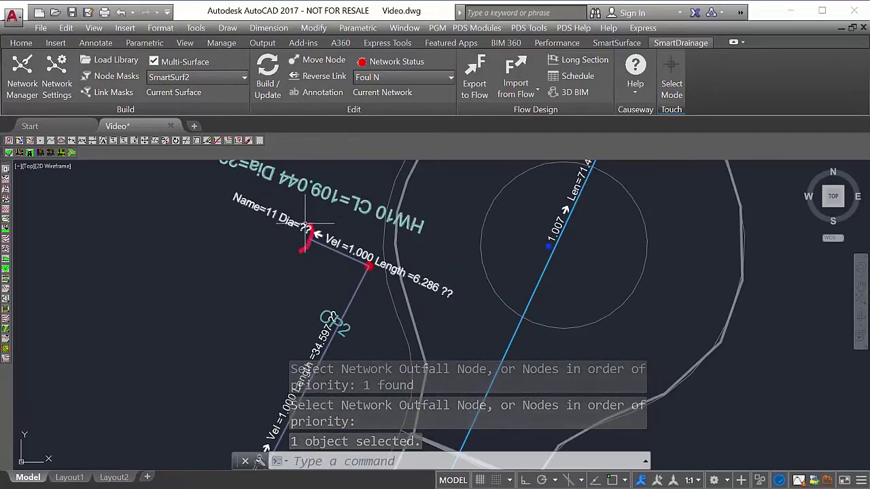
pyautogui.scroll(-4, 277, 313)
pyautogui.scroll(2, 274, 321)
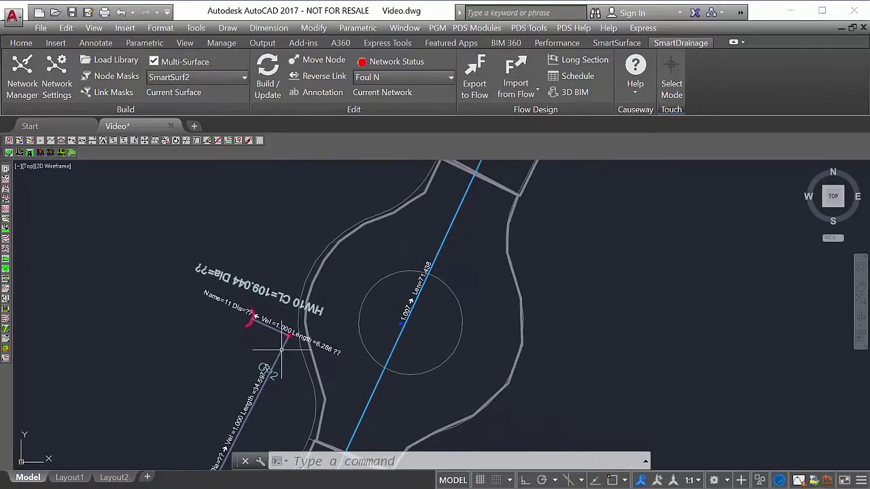
pyautogui.scroll(4, 462, 262)
pyautogui.scroll(-5, 459, 265)
pyautogui.scroll(3, 408, 285)
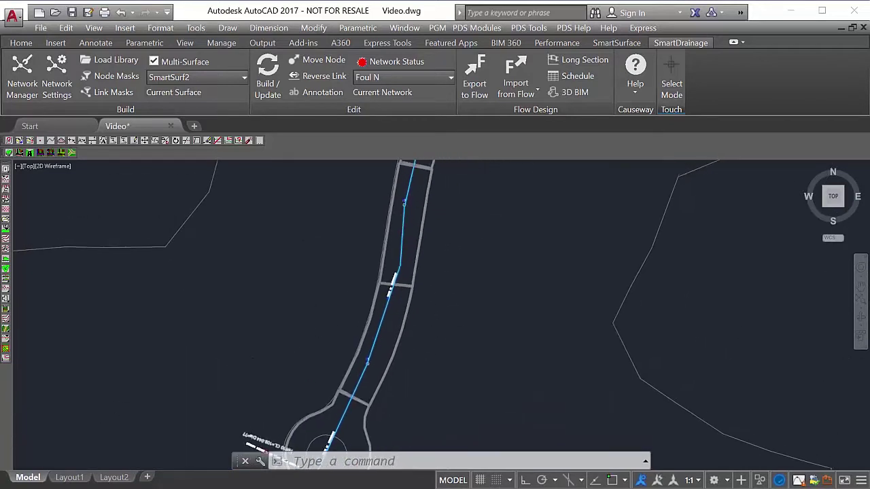
# Make Storm N the current network and review its node, link and catchment settings.
pyautogui.click(438, 84)
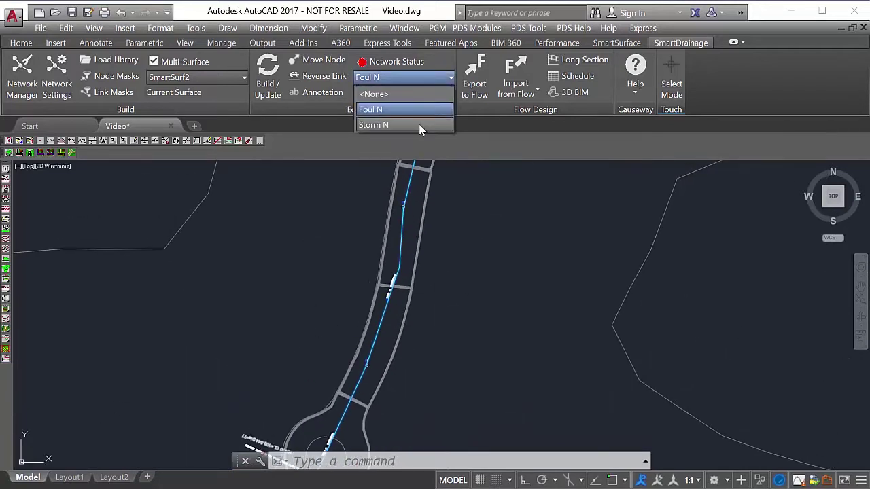
pyautogui.click(420, 126)
pyautogui.click(71, 93)
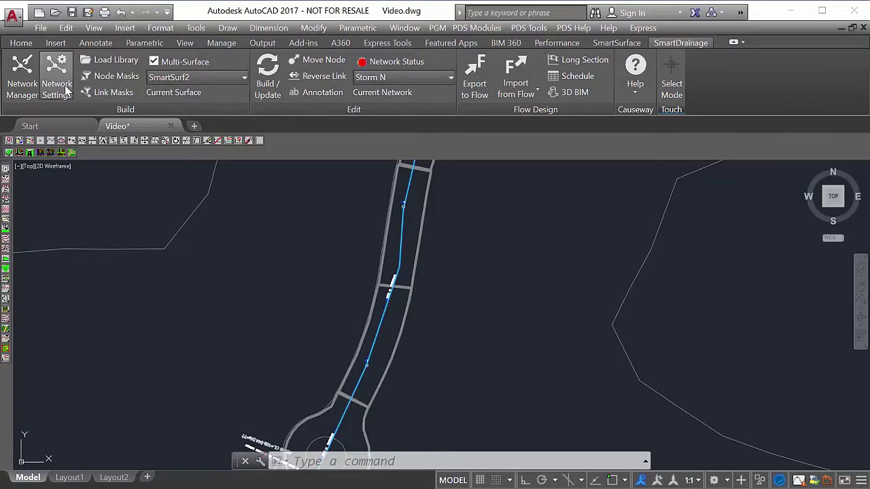
pyautogui.moveTo(496, 103); pyautogui.dragTo(339, 14)
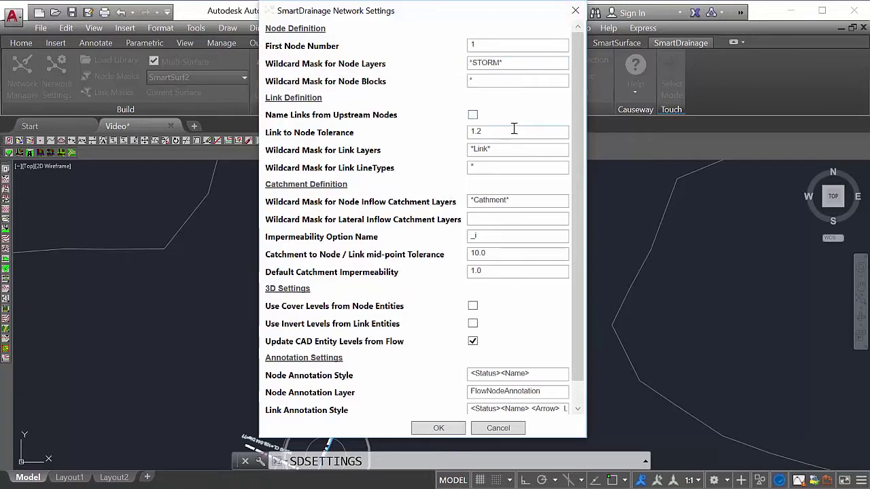
pyautogui.click(576, 12)
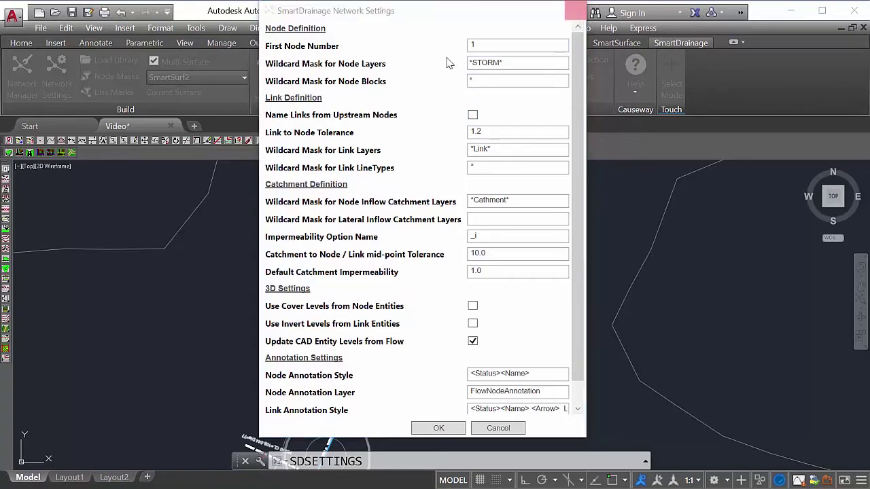
# Check the current drawing layer against the wildcard mask for node layers in the Storm N network settings.
pyautogui.click(36, 42)
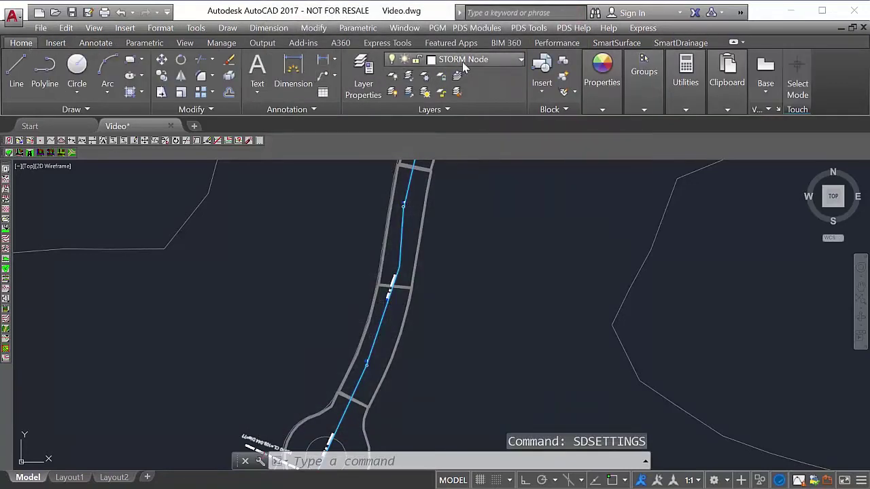
pyautogui.click(624, 44)
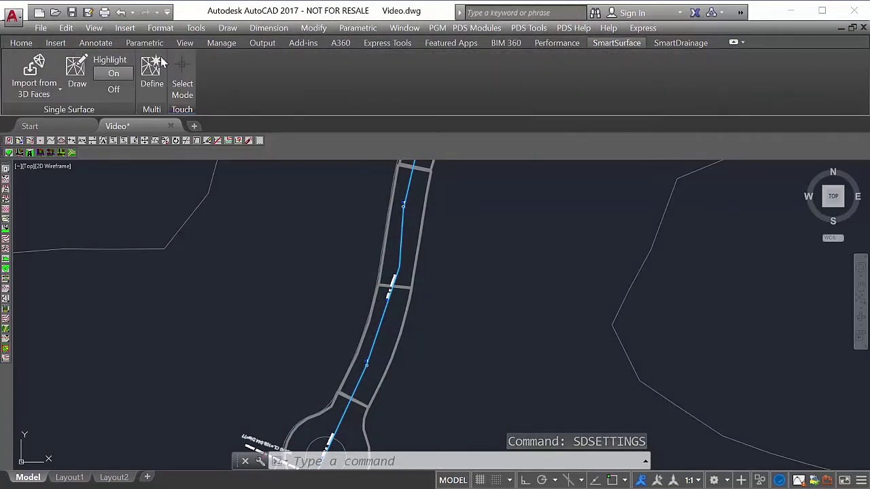
pyautogui.click(663, 44)
pyautogui.click(53, 73)
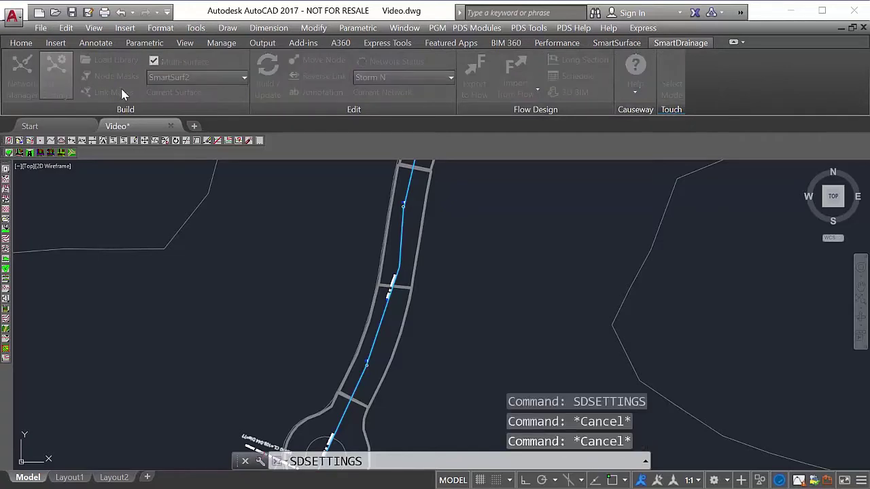
pyautogui.moveTo(457, 103); pyautogui.dragTo(259, 53)
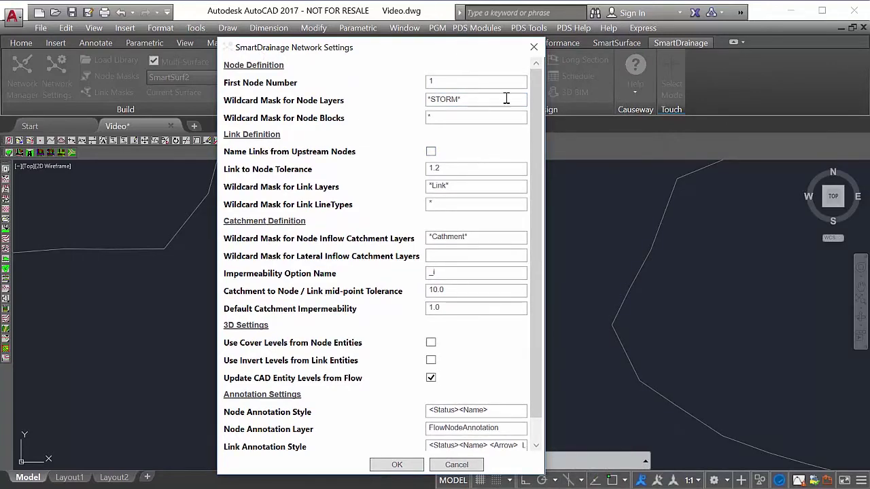
pyautogui.click(534, 47)
# Make Foul N the current network and set FOUL Node as the current drawing layer.
pyautogui.click(422, 77)
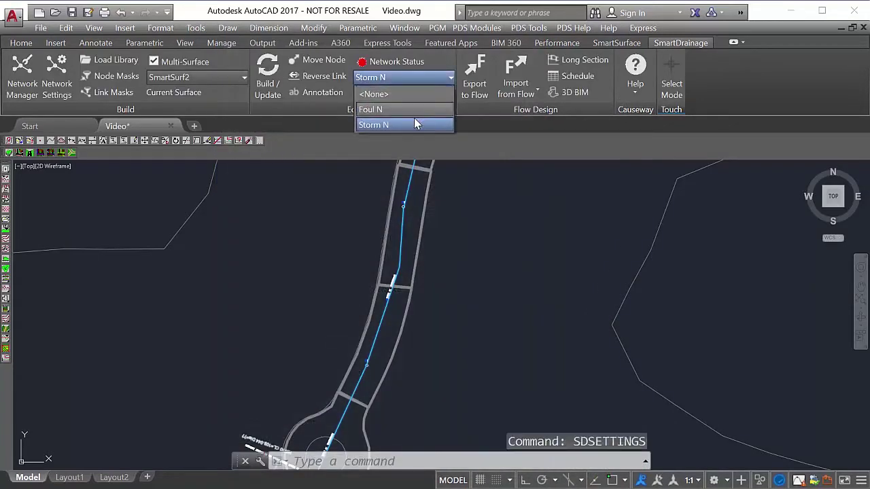
pyautogui.click(412, 110)
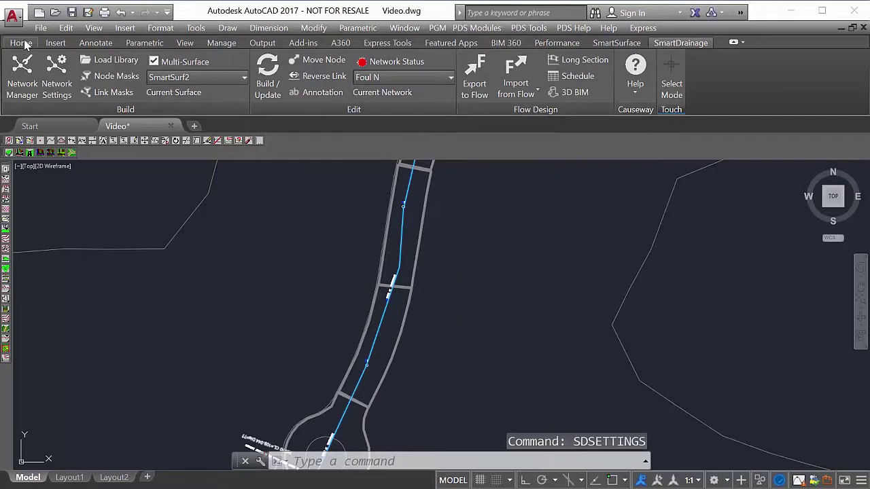
pyautogui.click(21, 43)
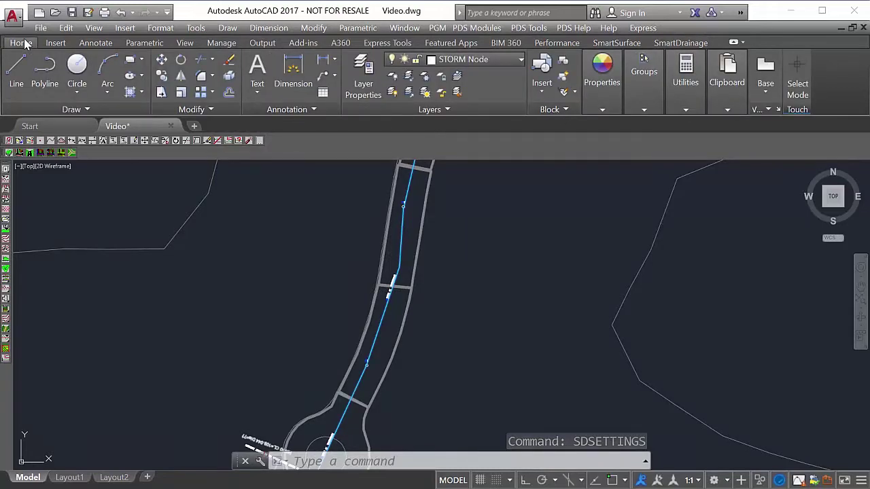
pyautogui.click(475, 59)
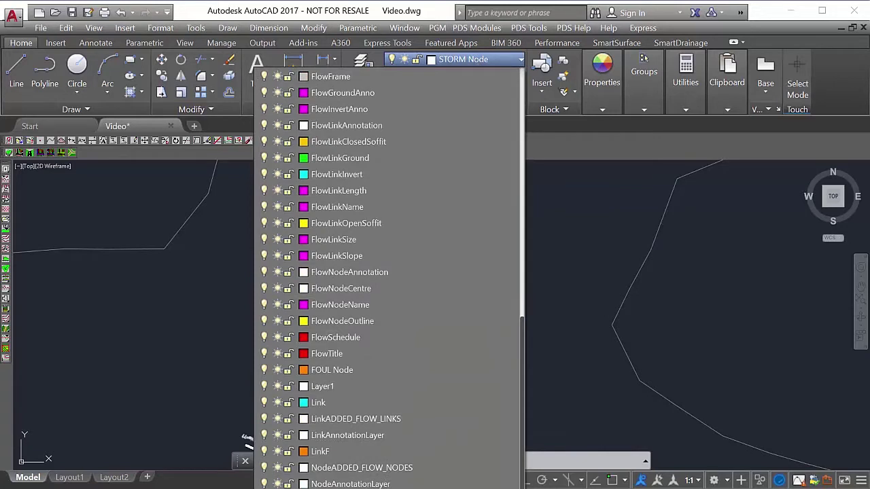
pyautogui.click(379, 370)
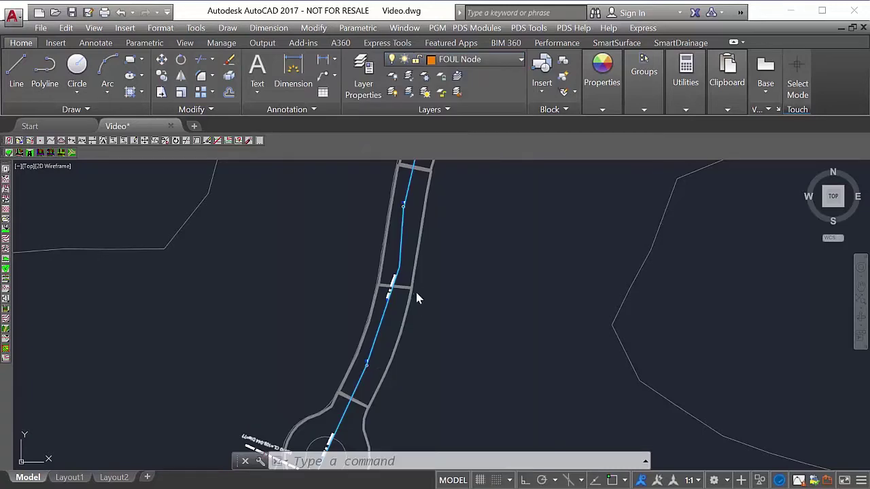
# Review the wildcard mask for node layers in the Foul N network settings.
pyautogui.click(680, 42)
pyautogui.click(56, 83)
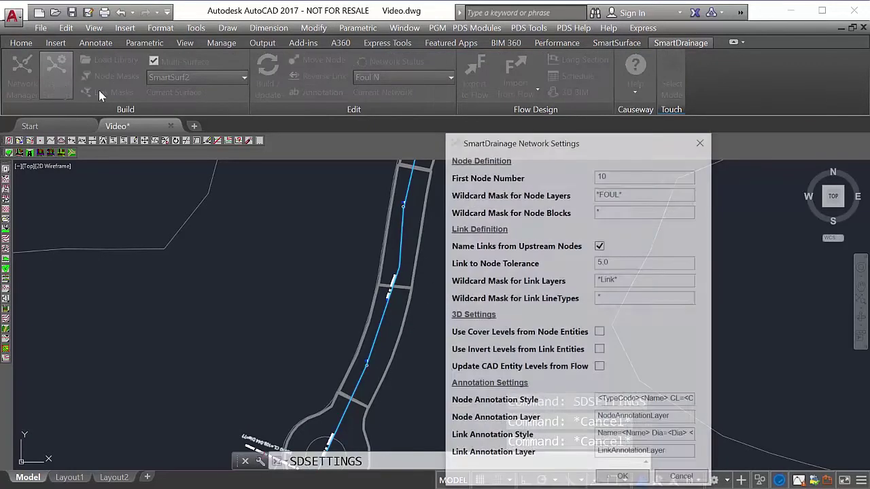
pyautogui.moveTo(525, 141); pyautogui.dragTo(370, 86)
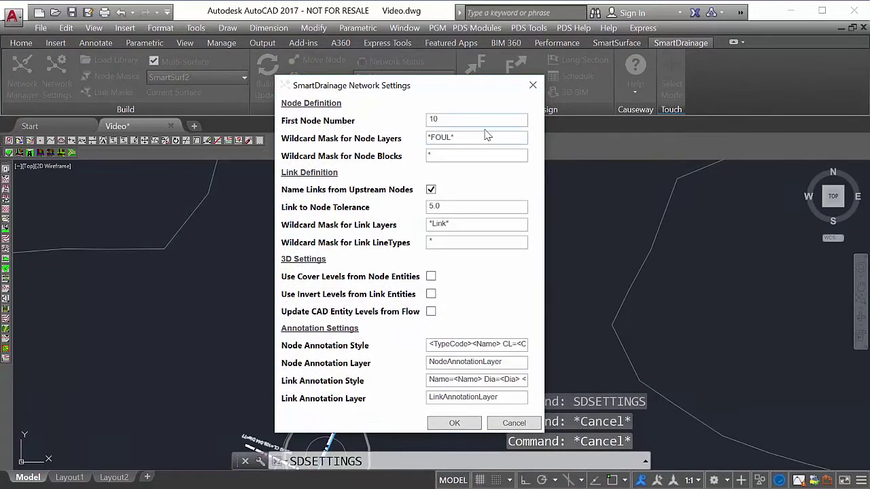
pyautogui.click(534, 87)
pyautogui.scroll(5, 475, 204)
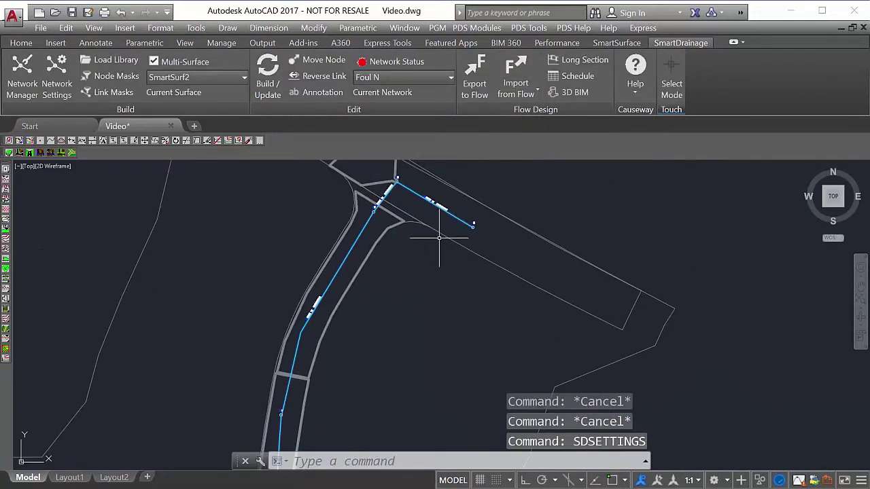
# Switch the current network back to Storm N and review its settings, accepting them as they are.
pyautogui.click(375, 77)
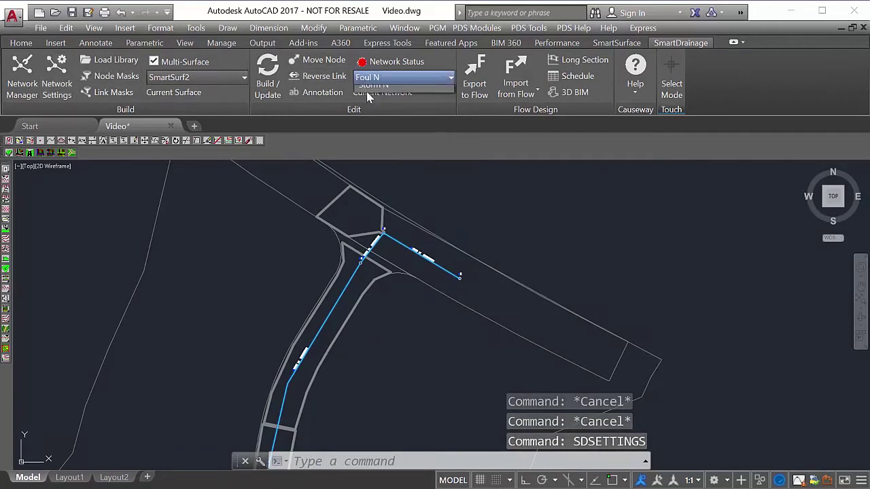
pyautogui.click(374, 124)
pyautogui.click(57, 71)
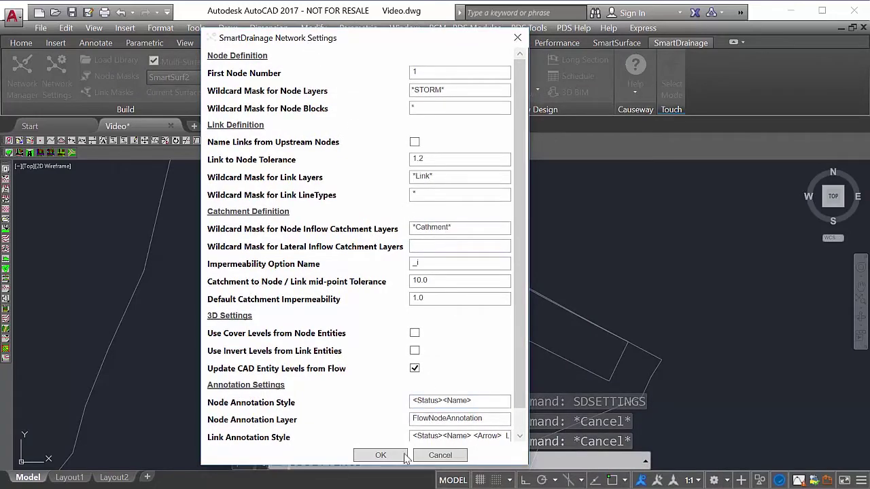
pyautogui.click(381, 456)
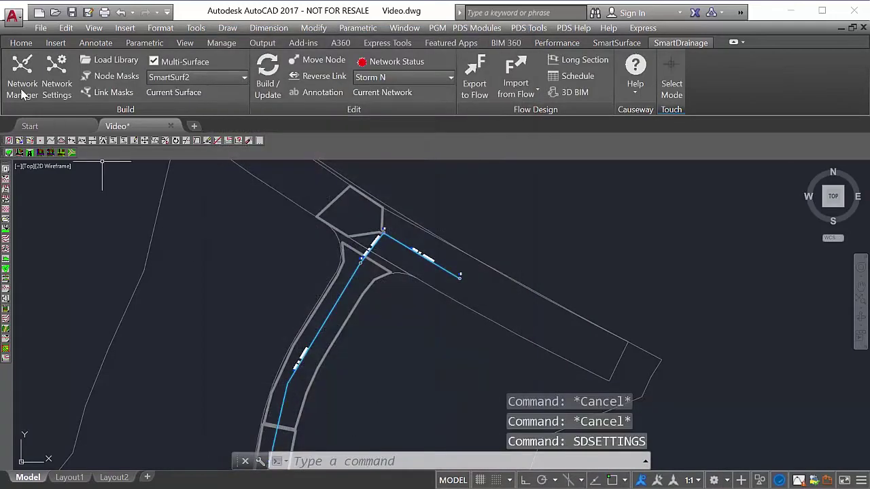
# Delete the Storm N network in the network manager.
pyautogui.click(22, 76)
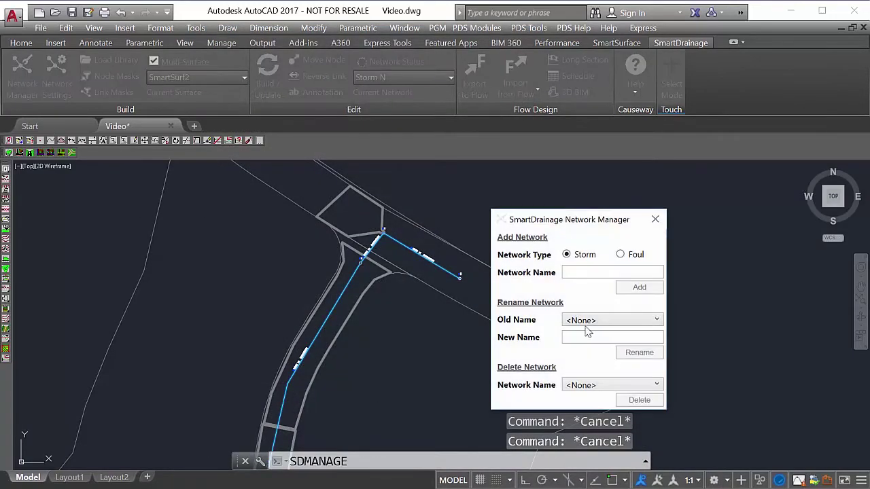
pyautogui.click(620, 327)
pyautogui.click(610, 361)
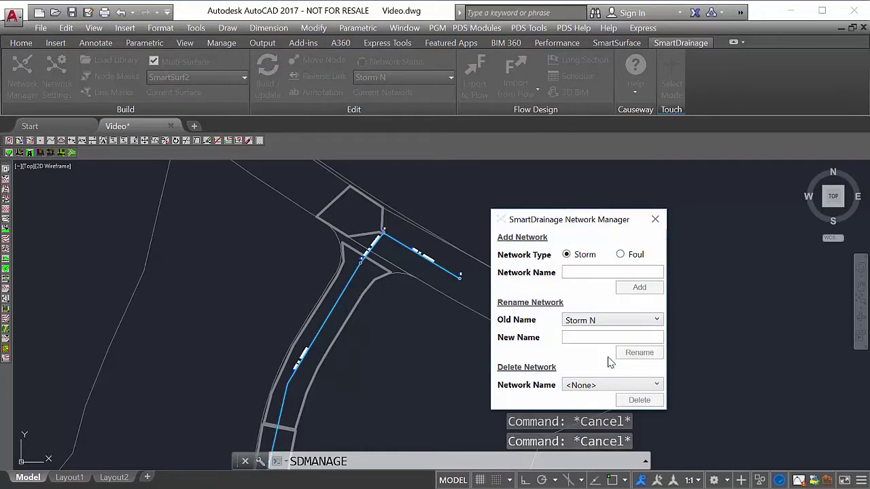
pyautogui.click(622, 384)
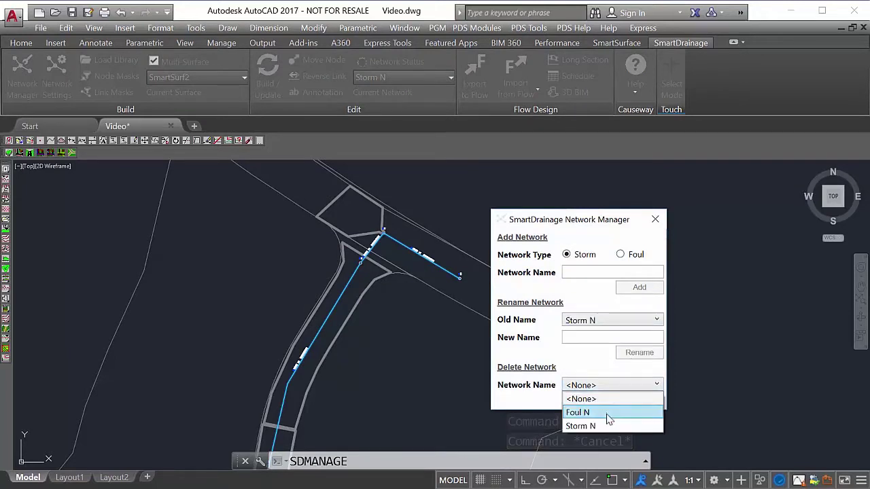
pyautogui.press('Escape')
pyautogui.click(637, 401)
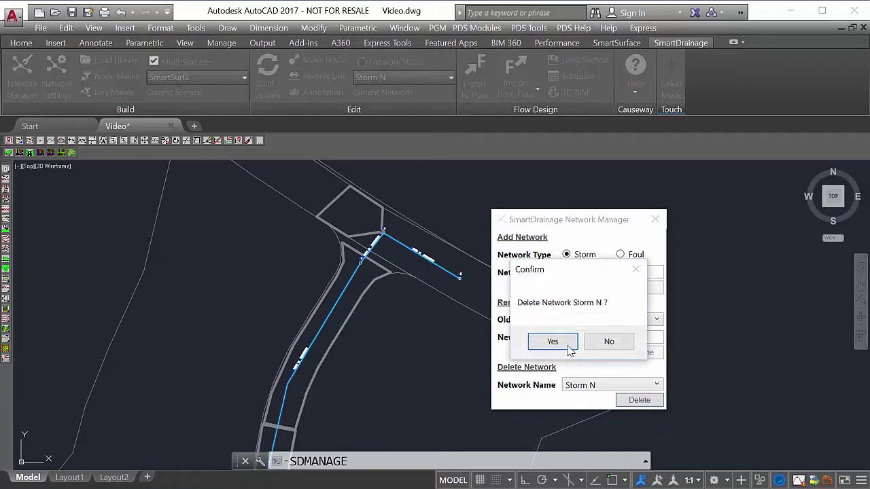
pyautogui.click(568, 348)
# Delete the Foul N network as well.
pyautogui.click(614, 386)
pyautogui.click(609, 413)
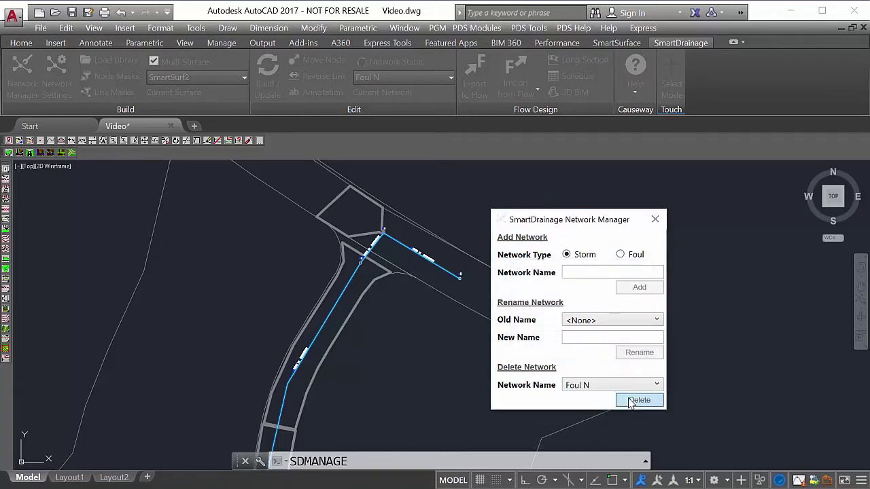
pyautogui.click(639, 399)
pyautogui.click(573, 348)
# Add a storm network named Storm N and close the network manager.
pyautogui.click(606, 270)
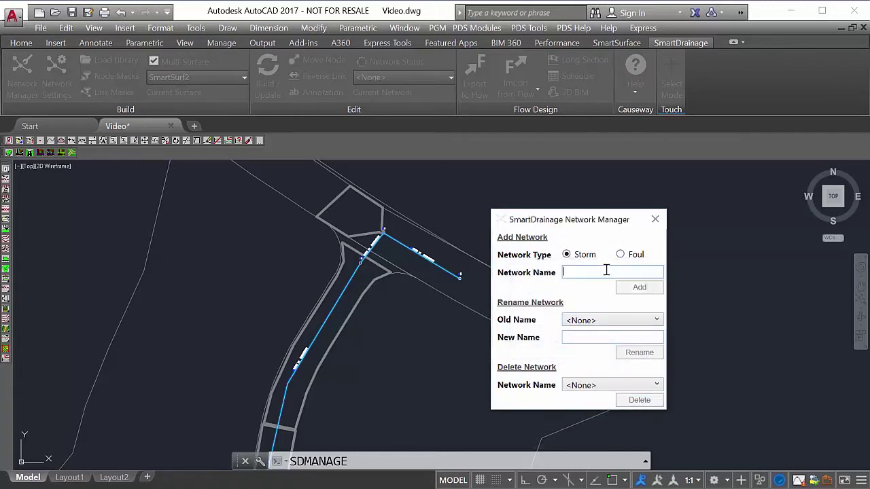
pyautogui.write('Storm N')
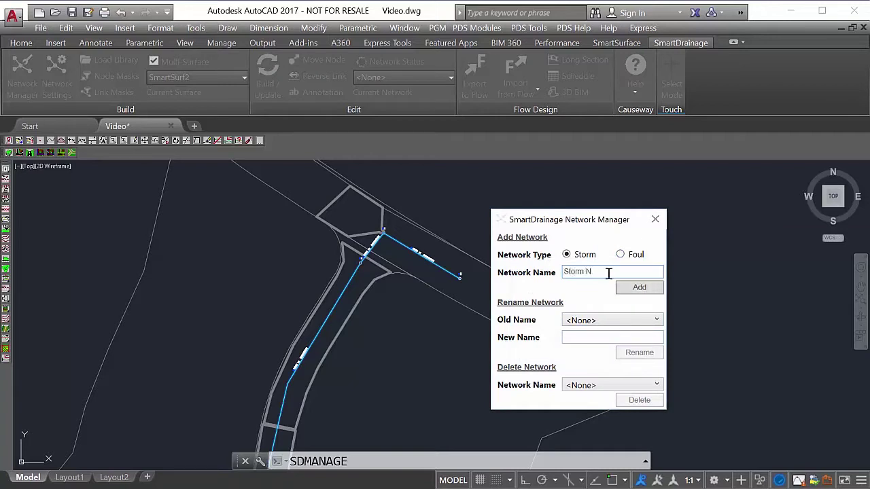
pyautogui.click(639, 289)
pyautogui.click(655, 219)
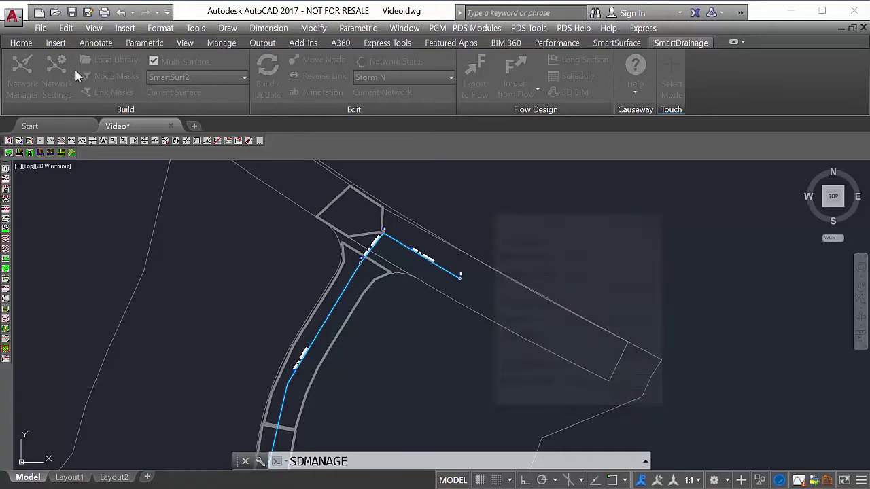
# Review the Storm N network settings, including the layer and linetype masks for links and the annotation settings.
pyautogui.click(57, 75)
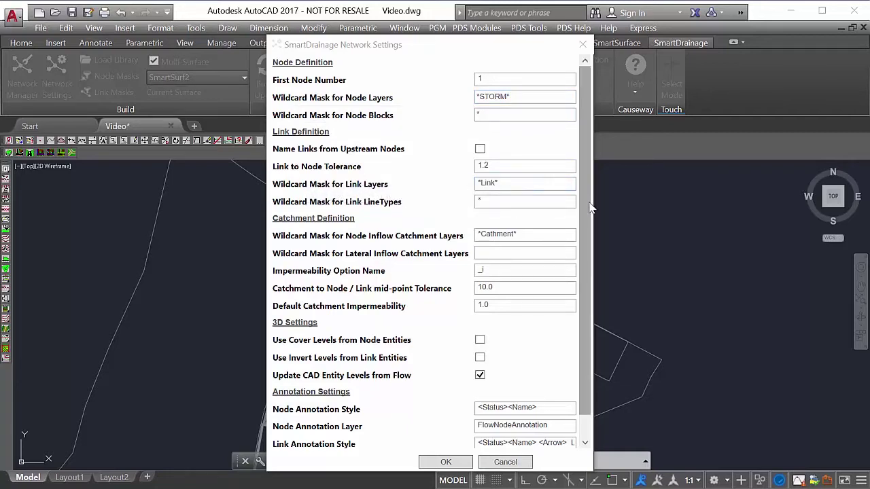
pyautogui.moveTo(590, 207); pyautogui.dragTo(583, 231)
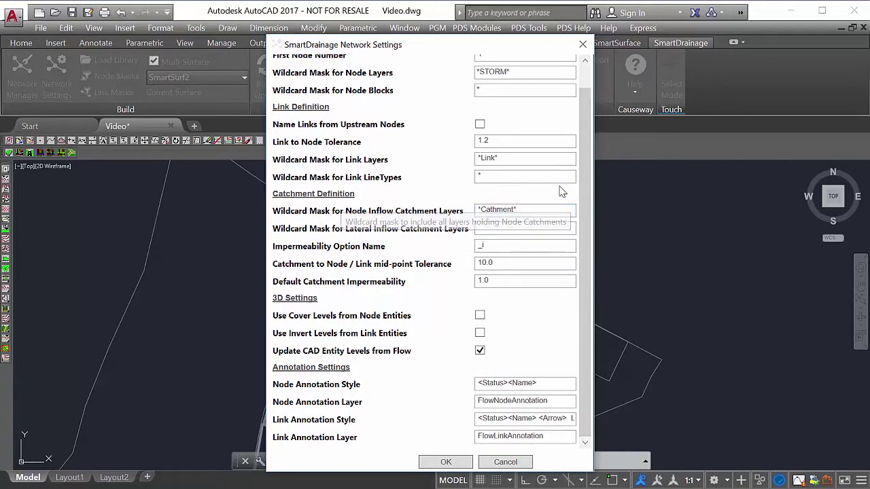
pyautogui.moveTo(544, 160)
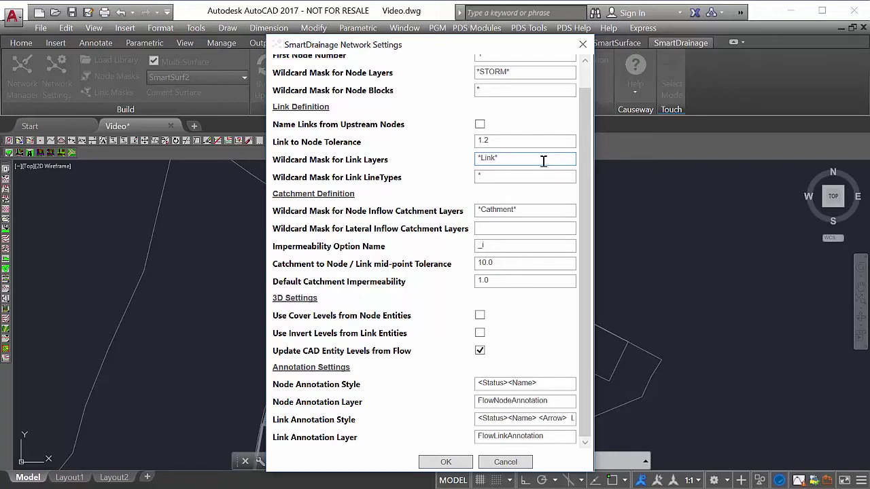
pyautogui.scroll(1, 557, 177)
pyautogui.click(733, 362)
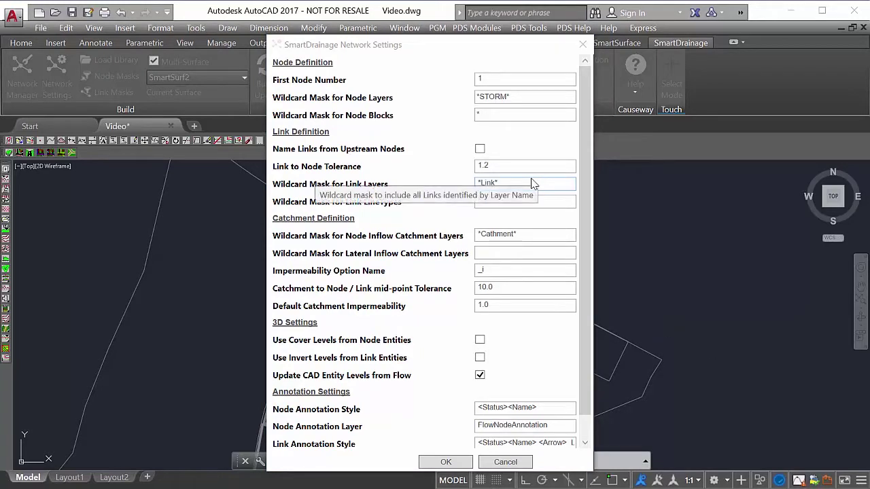
# Set the Link to Node Tolerance for Storm N to 0.1 and accept the settings.
pyautogui.click(480, 150)
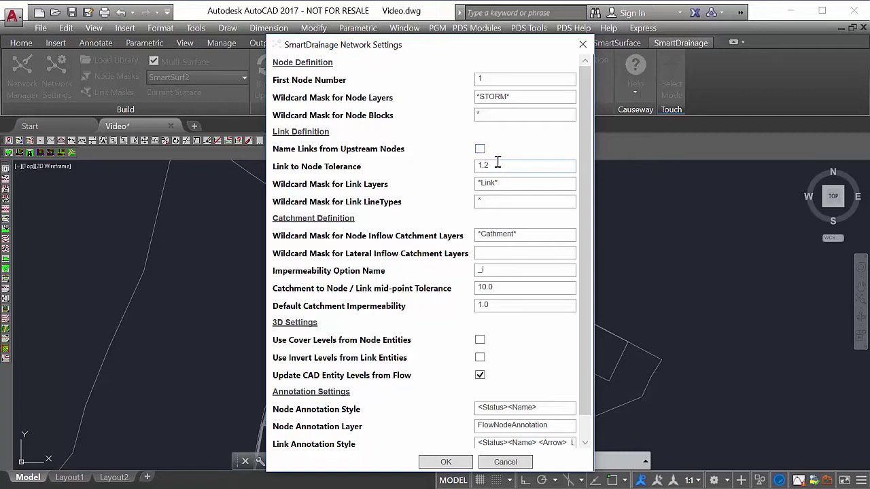
pyautogui.click(544, 165)
pyautogui.click(448, 462)
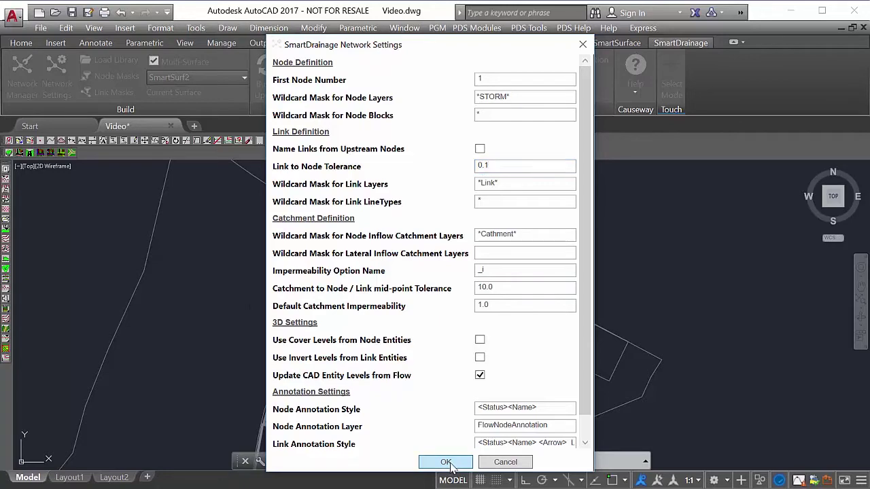
# Build the Storm N network using the end node of the branch southeast of the road junction as its outfall.
pyautogui.scroll(3, 365, 286)
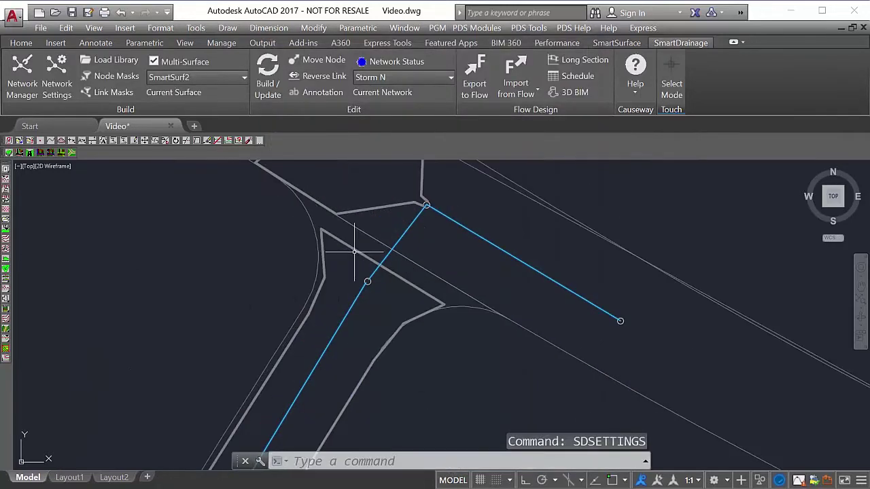
pyautogui.scroll(-2, 499, 258)
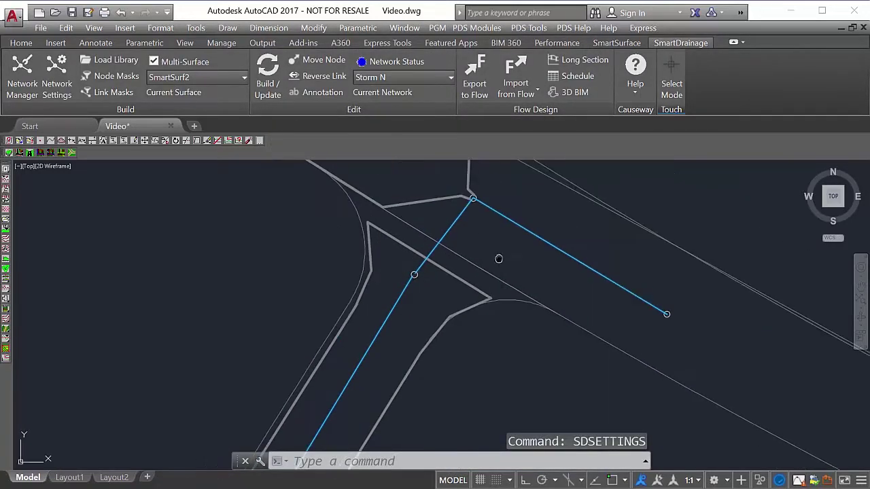
pyautogui.moveTo(499, 259); pyautogui.dragTo(402, 261, button='middle')
pyautogui.click(267, 76)
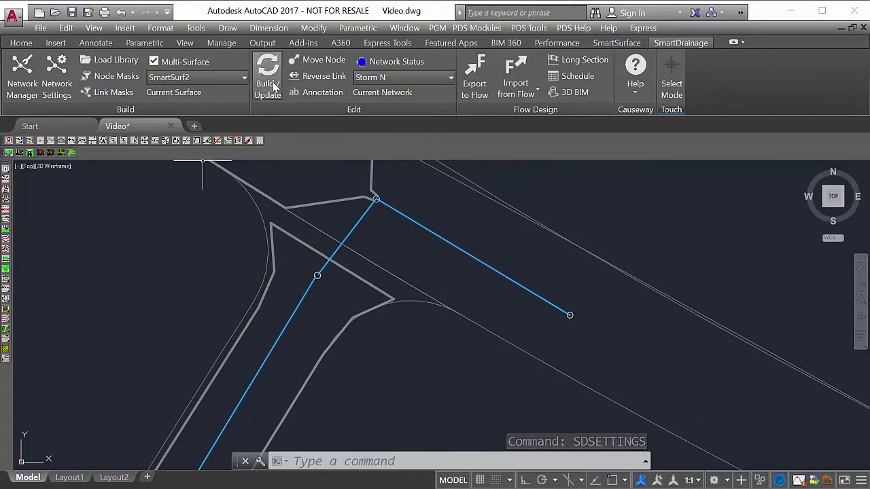
pyautogui.click(570, 316)
pyautogui.press('Return')
pyautogui.scroll(2, 319, 272)
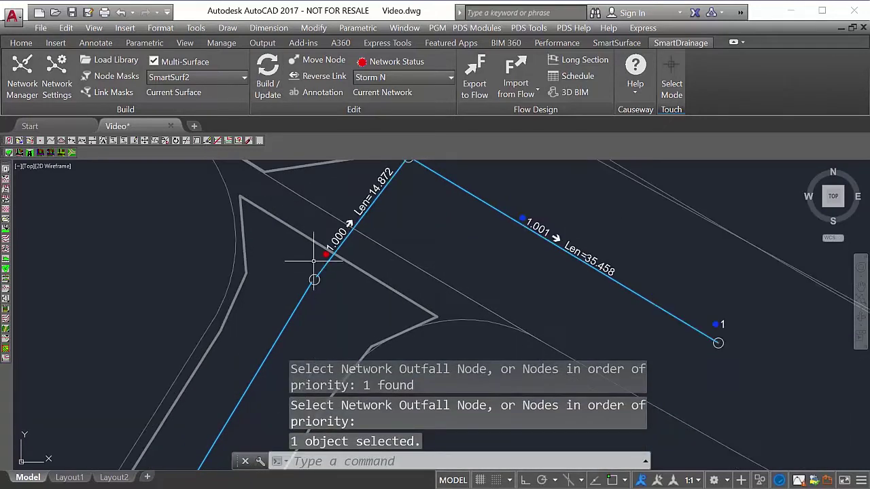
pyautogui.scroll(-4, 313, 291)
pyautogui.moveTo(291, 346)
pyautogui.mouseDown(button='middle')
pyautogui.moveTo(362, 213)
pyautogui.moveTo(261, 357)
pyautogui.mouseUp(button='middle')
pyautogui.scroll(2, 296, 303)
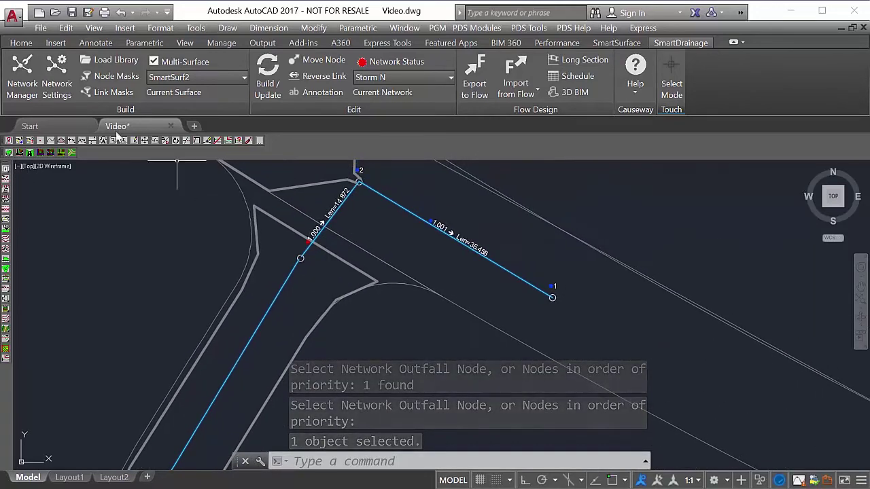
# Set the Link to Node Tolerance back to 1.2, accept the settings and update the Storm N network.
pyautogui.click(68, 89)
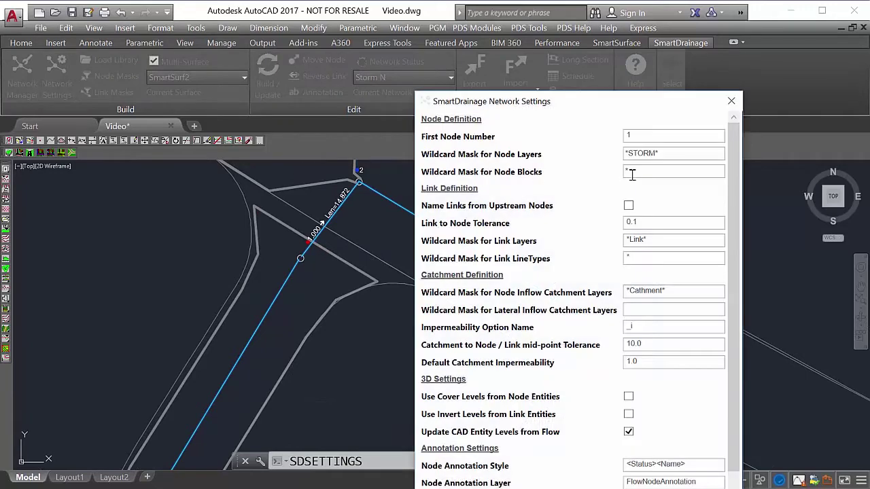
pyautogui.moveTo(656, 222); pyautogui.dragTo(620, 229)
pyautogui.click(496, 63)
pyautogui.moveTo(509, 102); pyautogui.dragTo(397, 36)
pyautogui.click(484, 453)
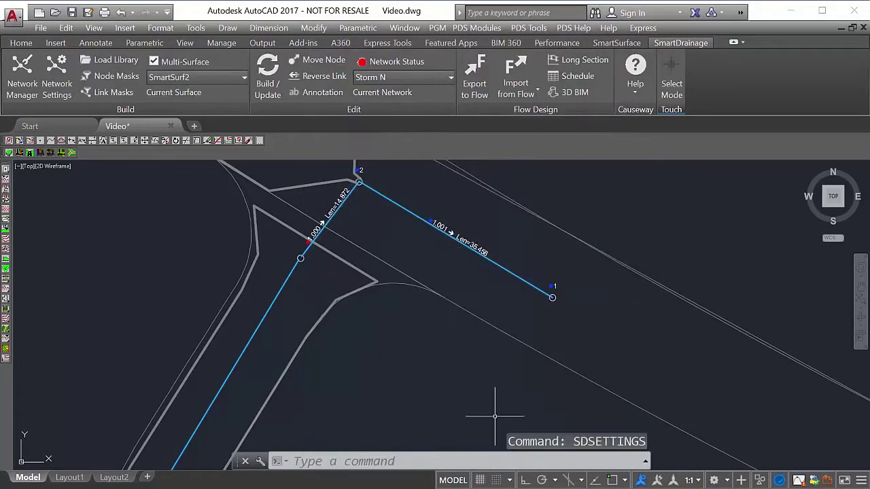
pyautogui.click(272, 92)
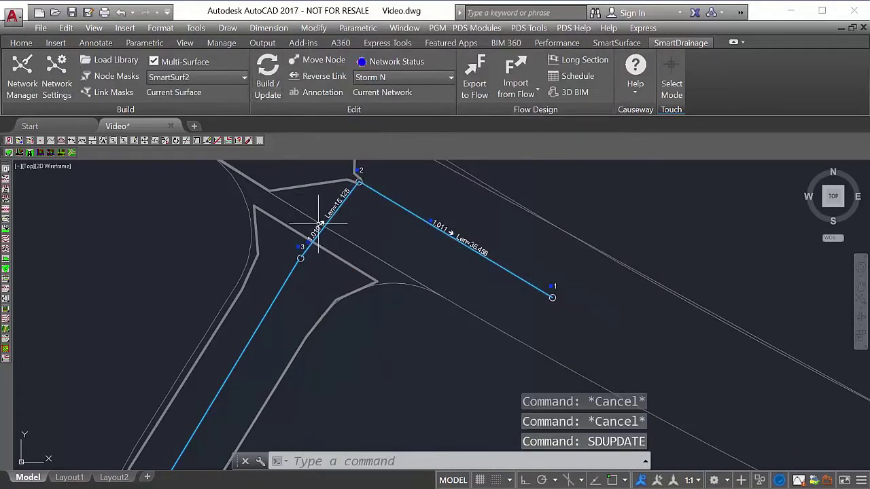
# Examine the updated link and node annotations along the road and around the junction towards the outfall.
pyautogui.moveTo(241, 420); pyautogui.dragTo(327, 301, button='middle')
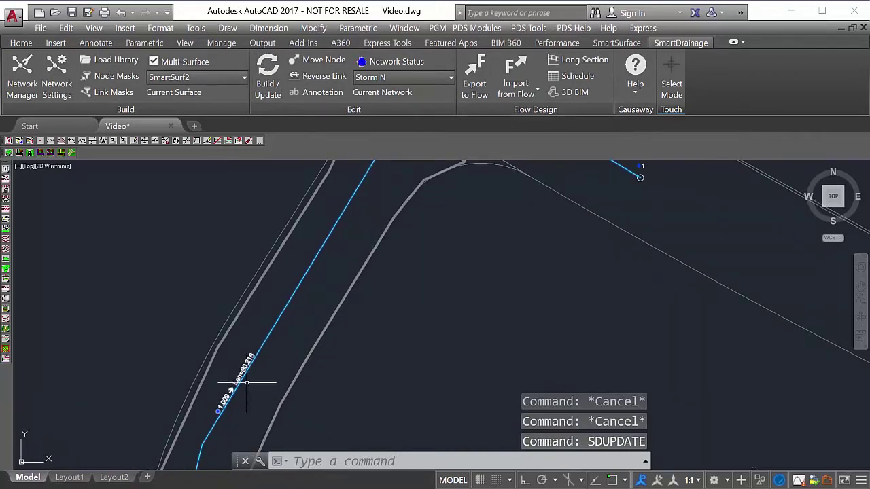
pyautogui.moveTo(249, 381)
pyautogui.mouseDown(button='middle')
pyautogui.moveTo(311, 306)
pyautogui.moveTo(329, 256)
pyautogui.mouseUp(button='middle')
pyautogui.moveTo(281, 374); pyautogui.dragTo(295, 211, button='middle')
pyautogui.moveTo(266, 311)
pyautogui.mouseDown(button='middle')
pyautogui.moveTo(268, 329)
pyautogui.moveTo(284, 247)
pyautogui.moveTo(225, 412)
pyautogui.mouseUp(button='middle')
pyautogui.moveTo(327, 254); pyautogui.dragTo(364, 217, button='middle')
pyautogui.scroll(-2, 344, 317)
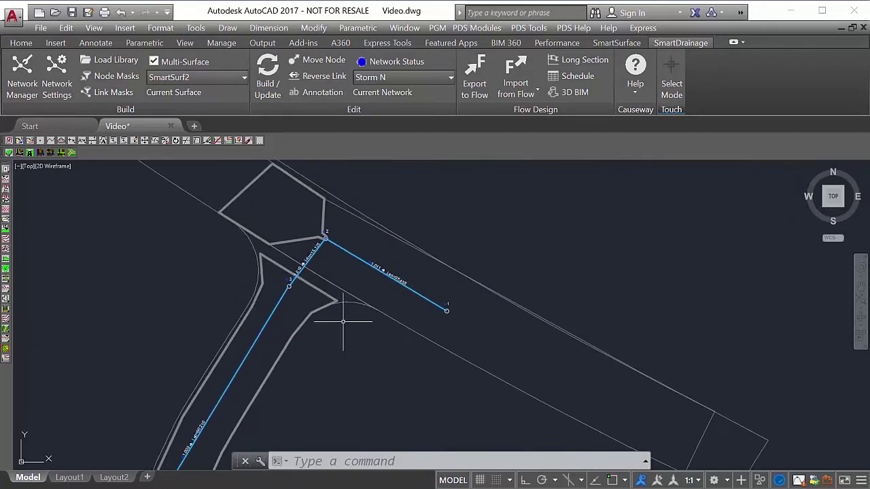
pyautogui.scroll(5, 276, 287)
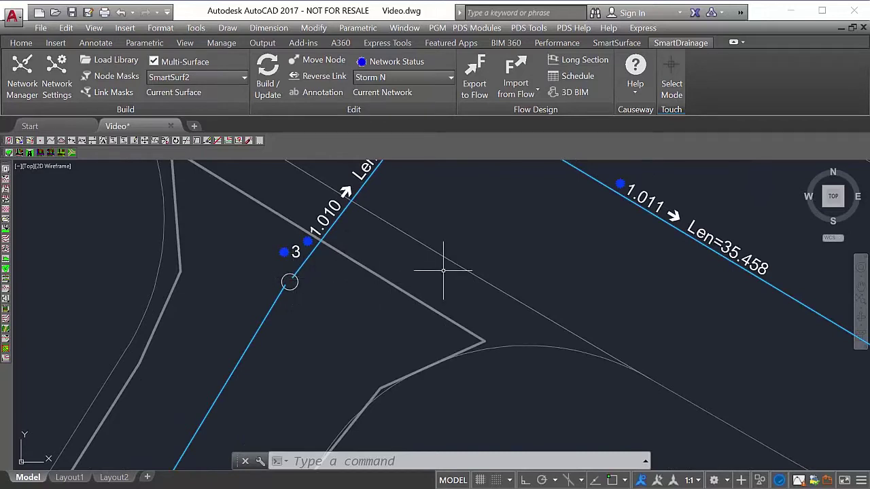
pyautogui.moveTo(472, 224)
pyautogui.mouseDown(button='middle')
pyautogui.moveTo(431, 291)
pyautogui.moveTo(401, 318)
pyautogui.mouseUp(button='middle')
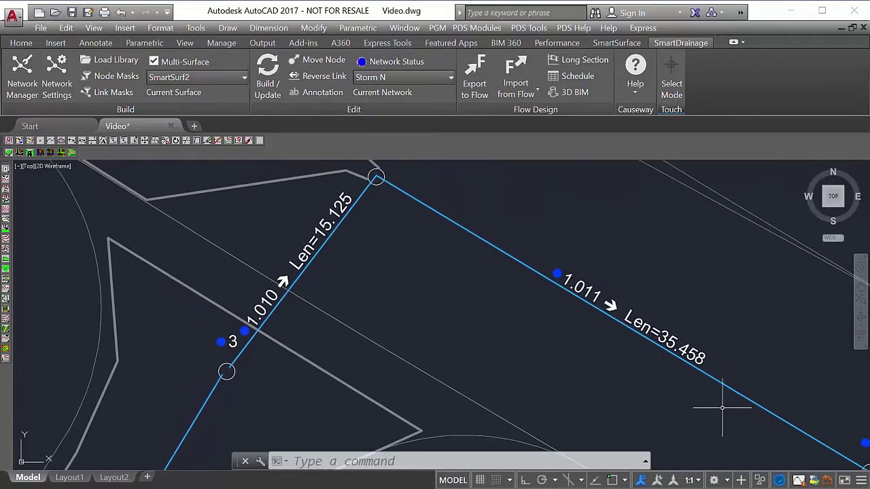
pyautogui.moveTo(723, 404); pyautogui.dragTo(611, 369, button='middle')
pyautogui.scroll(2, 561, 346)
pyautogui.scroll(-4, 641, 363)
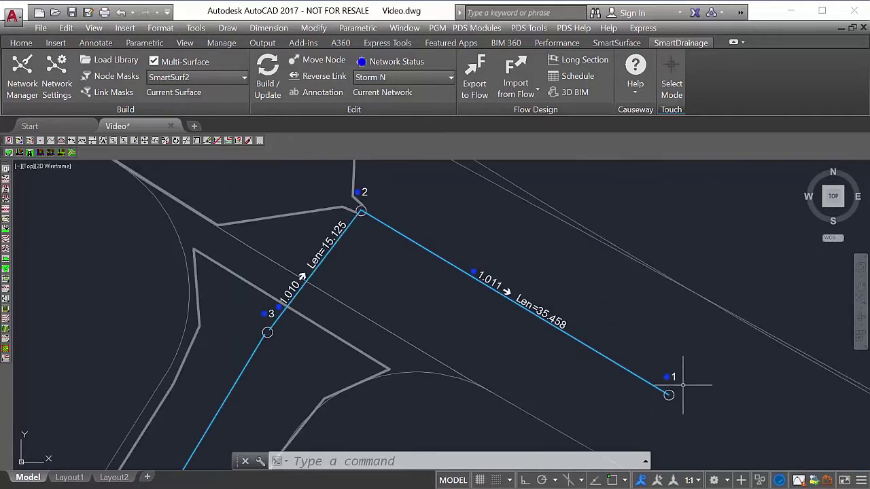
# Check the Storm N network settings and close them without changes.
pyautogui.click(57, 76)
pyautogui.moveTo(504, 102); pyautogui.dragTo(329, 36)
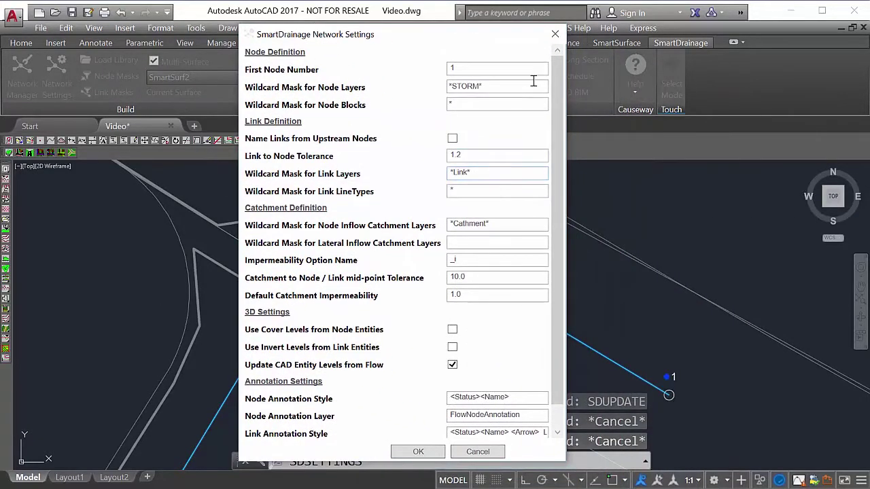
pyautogui.click(556, 34)
# Follow the Storm N network to its upstream end and inspect the annotation on the curved link there.
pyautogui.scroll(-4, 303, 311)
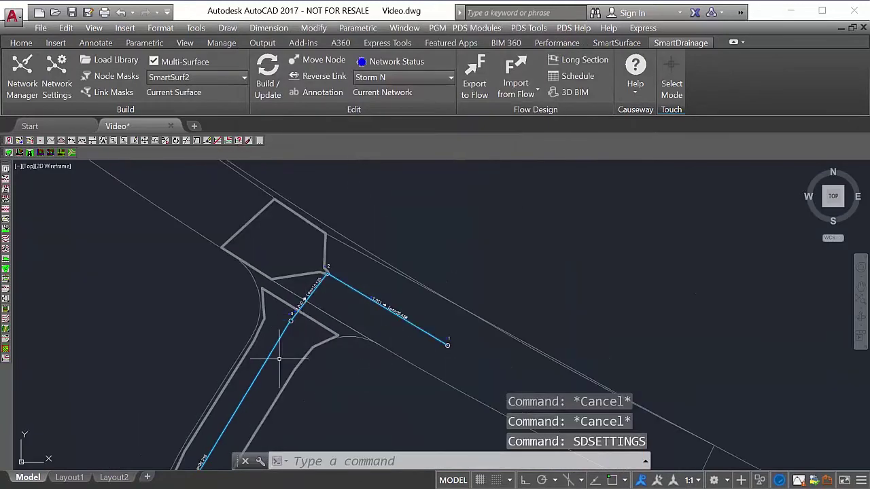
pyautogui.moveTo(279, 357); pyautogui.dragTo(425, 195, button='middle')
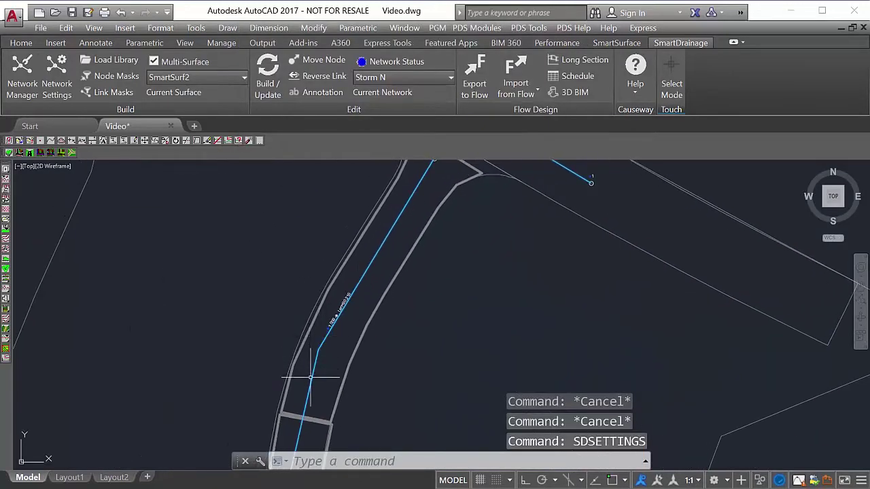
pyautogui.scroll(2, 296, 374)
pyautogui.scroll(-3, 328, 329)
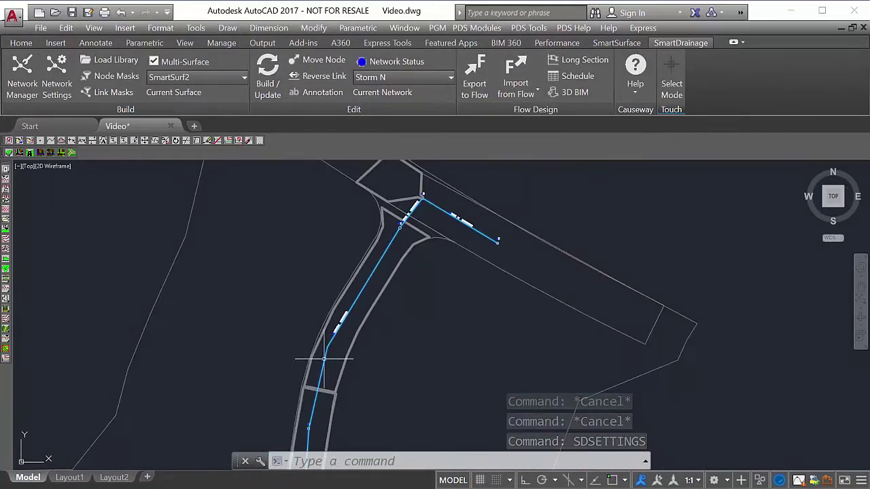
pyautogui.scroll(2, 78, 292)
pyautogui.scroll(1, 388, 198)
pyautogui.moveTo(299, 333); pyautogui.dragTo(383, 169, button='middle')
pyautogui.moveTo(156, 375)
pyautogui.mouseDown(button='middle')
pyautogui.moveTo(353, 310)
pyautogui.moveTo(359, 413)
pyautogui.mouseUp(button='middle')
pyautogui.scroll(3, 299, 309)
pyautogui.scroll(-1, 301, 252)
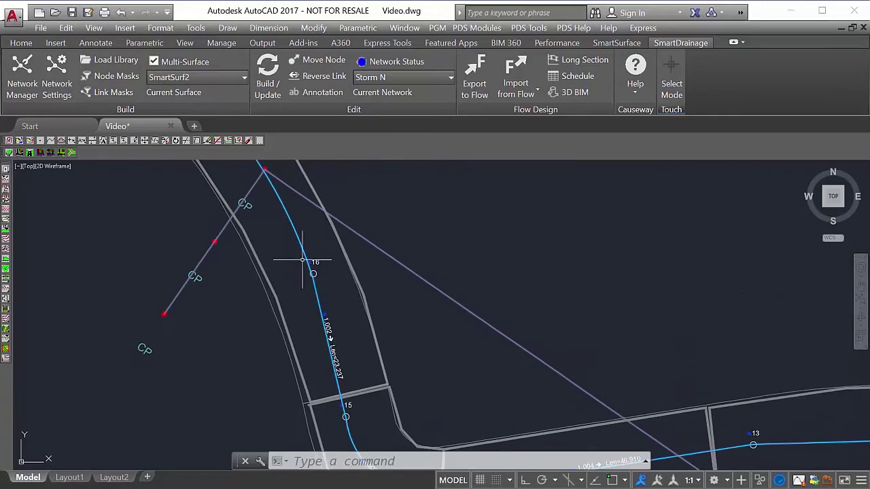
pyautogui.scroll(-3, 340, 243)
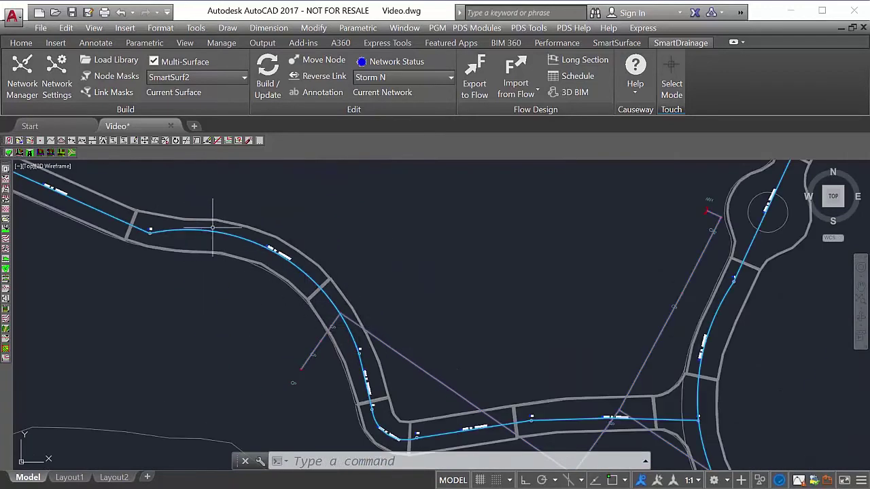
pyautogui.scroll(3, 259, 247)
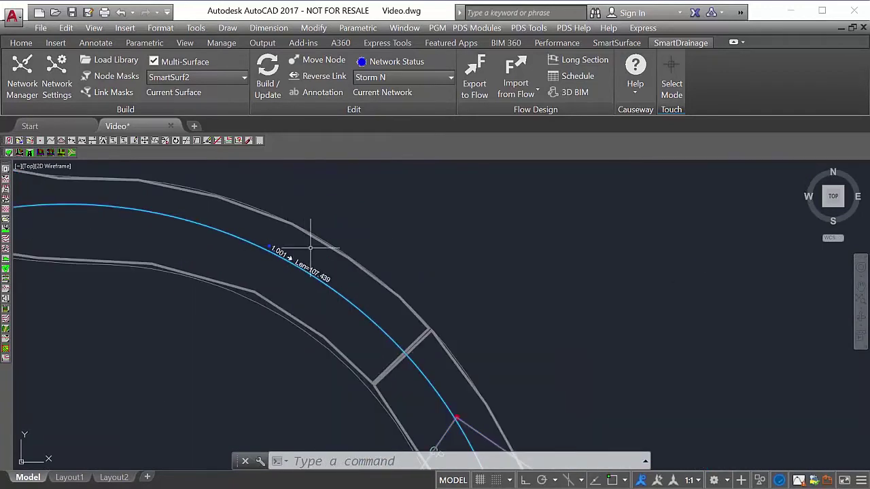
pyautogui.scroll(-1, 415, 306)
pyautogui.scroll(-2, 416, 308)
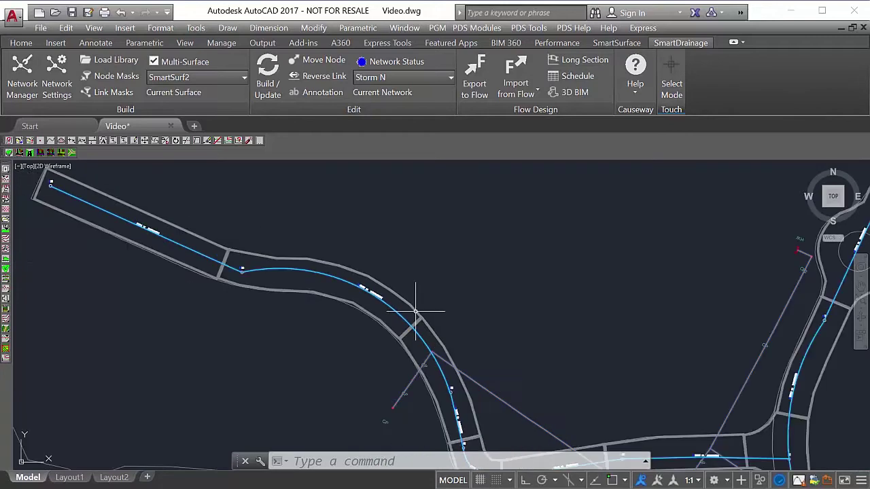
# Trace the network downstream through the bends and the roundabout back to the outfall, checking node numbers and link labels.
pyautogui.moveTo(469, 323); pyautogui.dragTo(173, 193, button='middle')
pyautogui.moveTo(554, 342)
pyautogui.mouseDown(button='middle')
pyautogui.moveTo(570, 352)
pyautogui.moveTo(381, 229)
pyautogui.mouseUp(button='middle')
pyautogui.moveTo(482, 334)
pyautogui.mouseDown(button='middle')
pyautogui.moveTo(404, 281)
pyautogui.moveTo(385, 209)
pyautogui.moveTo(399, 177)
pyautogui.mouseUp(button='middle')
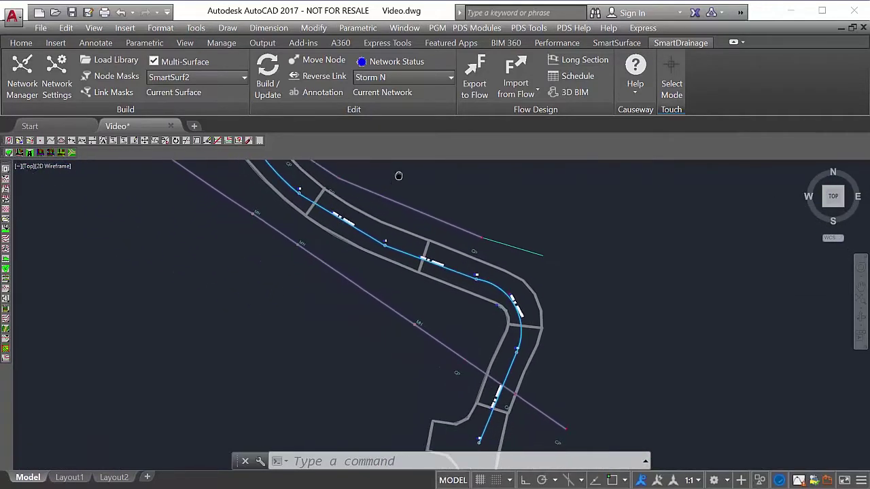
pyautogui.scroll(2, 408, 224)
pyautogui.moveTo(364, 208)
pyautogui.mouseDown(button='middle')
pyautogui.moveTo(373, 292)
pyautogui.moveTo(435, 292)
pyautogui.moveTo(408, 407)
pyautogui.mouseUp(button='middle')
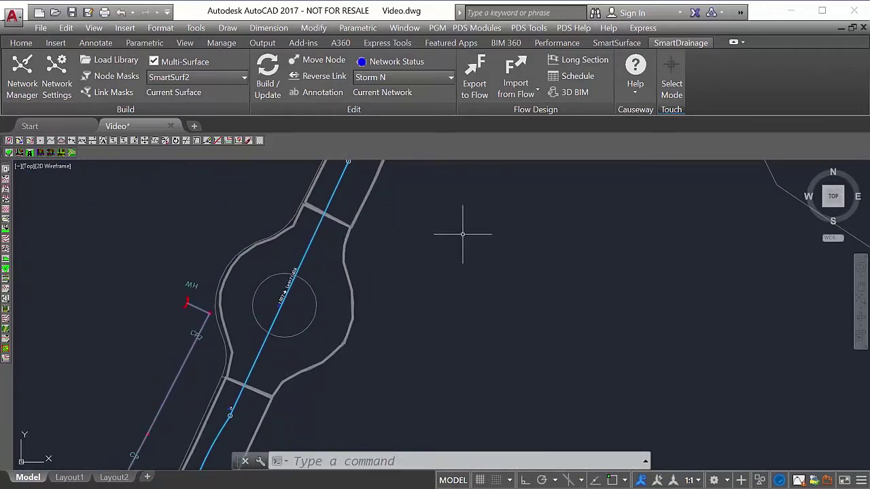
pyautogui.moveTo(463, 229); pyautogui.dragTo(445, 401, button='middle')
pyautogui.moveTo(486, 239)
pyautogui.mouseDown(button='middle')
pyautogui.moveTo(479, 300)
pyautogui.moveTo(521, 223)
pyautogui.moveTo(425, 363)
pyautogui.mouseUp(button='middle')
pyautogui.scroll(1, 468, 264)
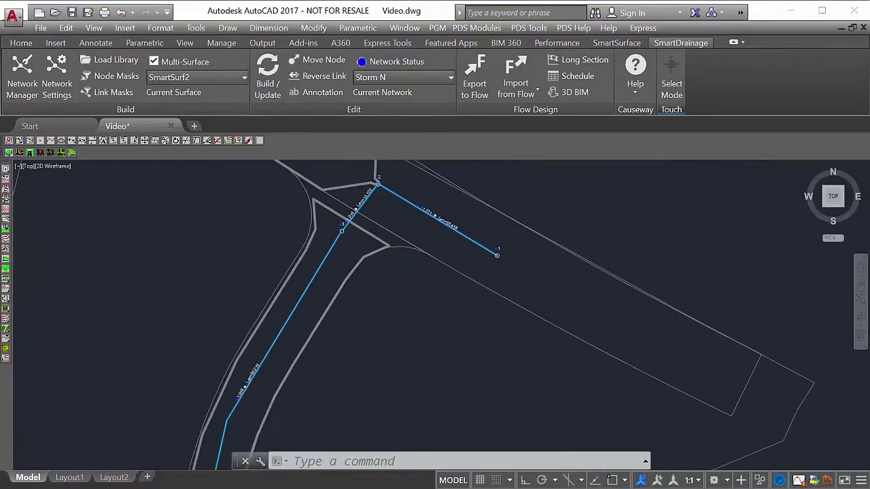
pyautogui.scroll(2, 468, 264)
pyautogui.moveTo(468, 264)
pyautogui.mouseDown(button='middle')
pyautogui.moveTo(467, 293)
pyautogui.moveTo(490, 333)
pyautogui.mouseUp(button='middle')
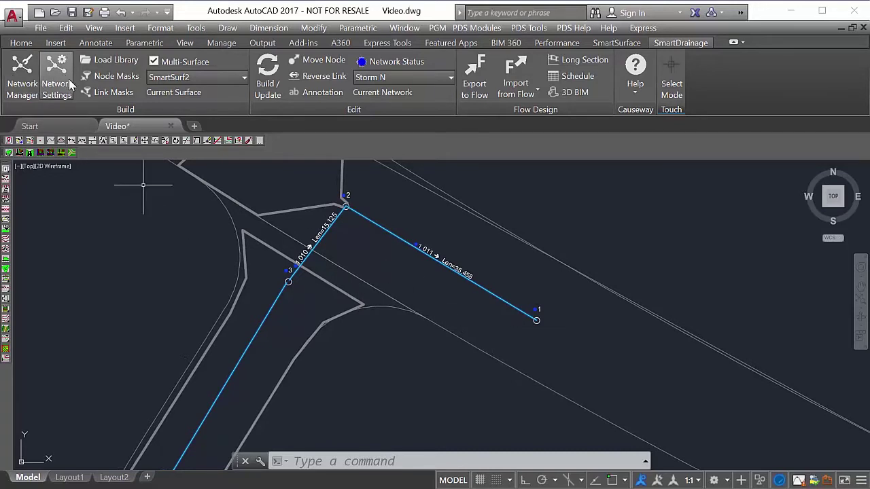
# Review the node, link and catchment definition settings of the Storm N network, including the layer, block and line type masks.
pyautogui.click(68, 84)
pyautogui.moveTo(510, 109); pyautogui.dragTo(303, 30)
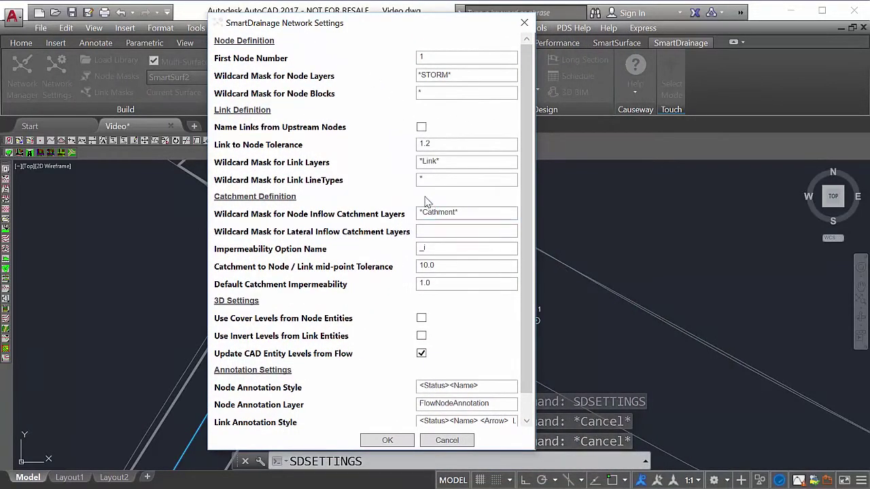
pyautogui.click(524, 25)
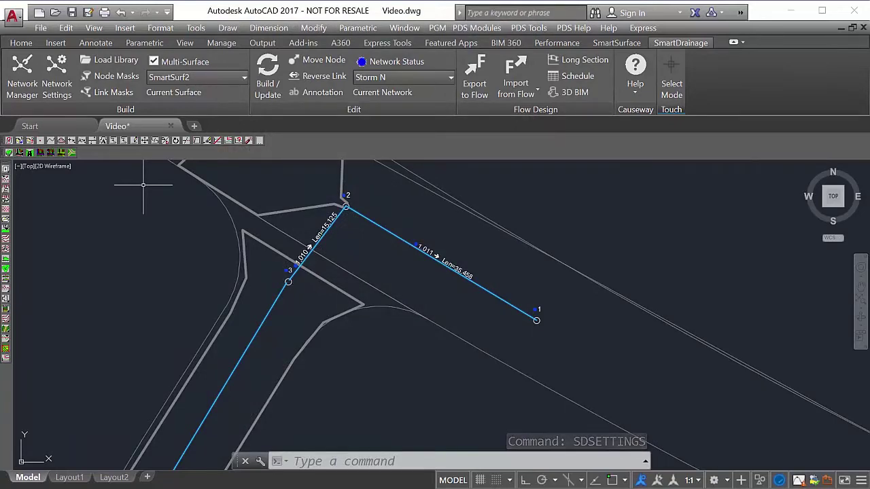
pyautogui.click(60, 81)
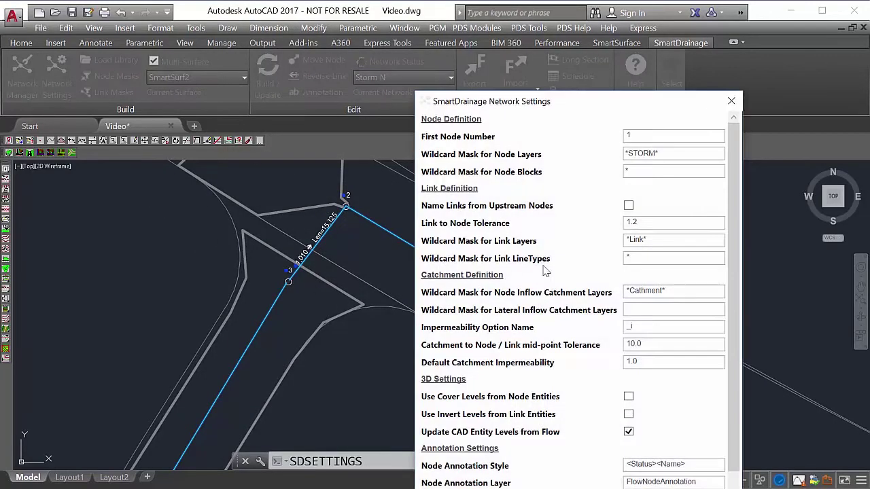
pyautogui.moveTo(514, 102); pyautogui.dragTo(315, 34)
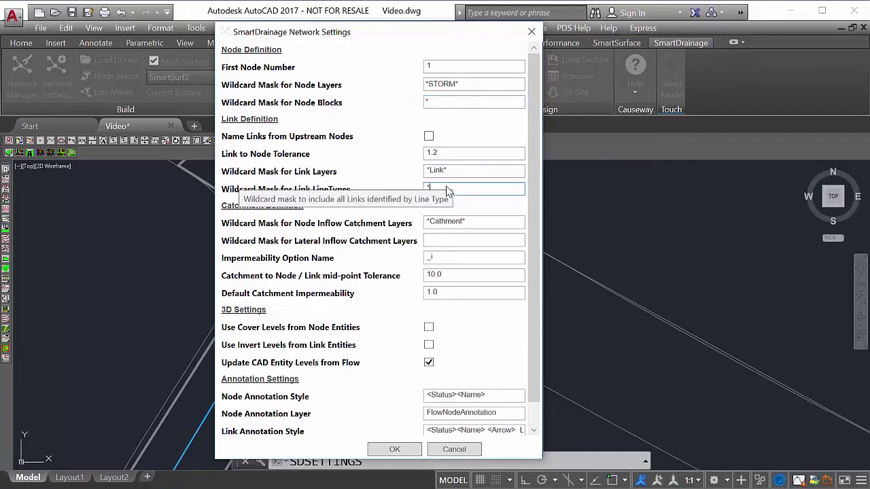
pyautogui.click(393, 451)
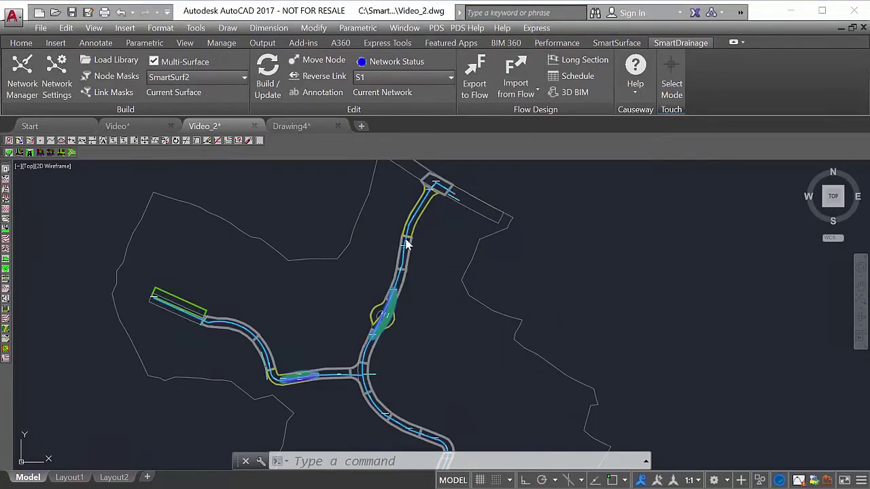
# Inspect the S1 network in Video_2 from the outfall junction along the road to the parallel links at the roundabout.
pyautogui.scroll(5, 429, 212)
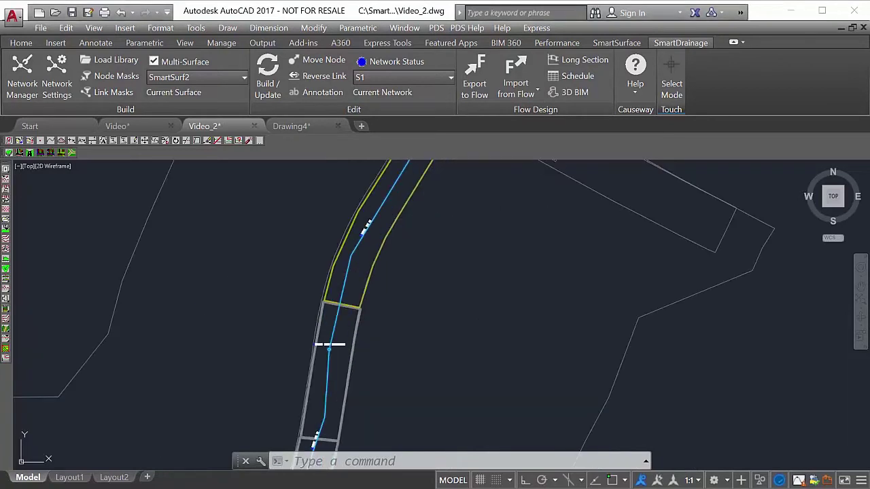
pyautogui.moveTo(419, 265); pyautogui.dragTo(419, 326, button='middle')
pyautogui.scroll(4, 450, 360)
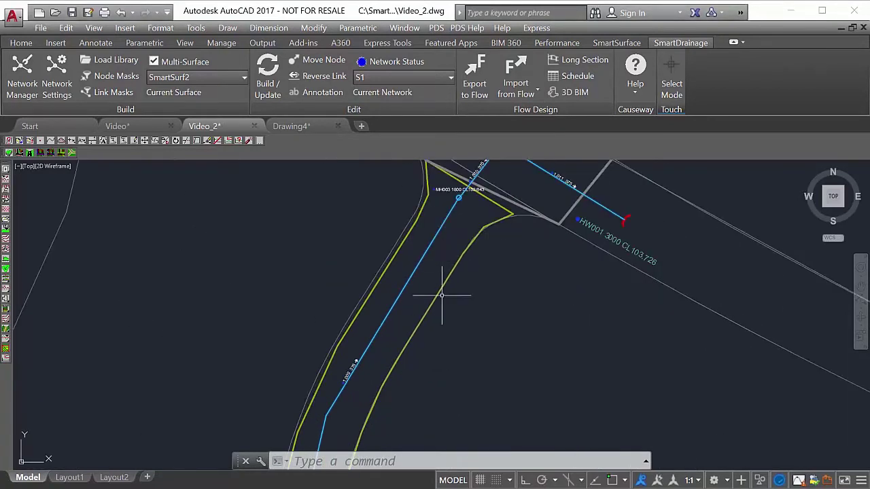
pyautogui.scroll(-5, 510, 238)
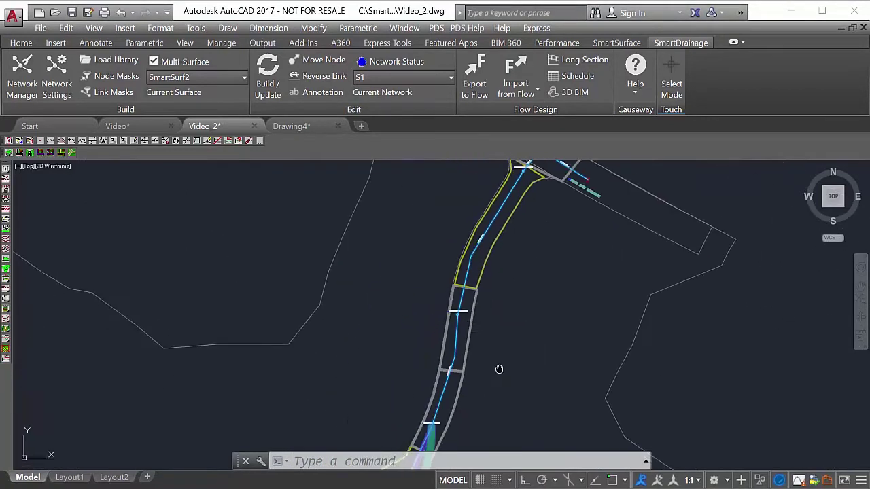
pyautogui.scroll(3, 506, 213)
pyautogui.scroll(4, 448, 291)
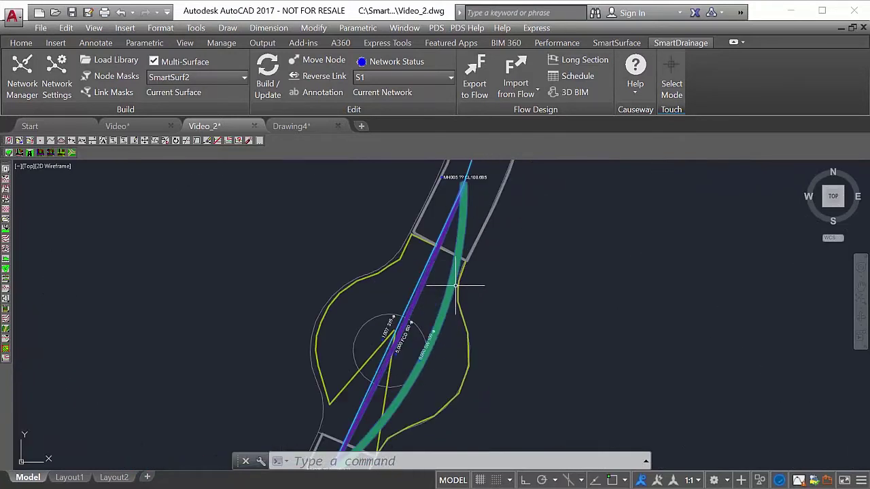
# Review the node masks and link masks, including the layer masks of the FilterCarrier and 1:4 Swale links.
pyautogui.click(113, 77)
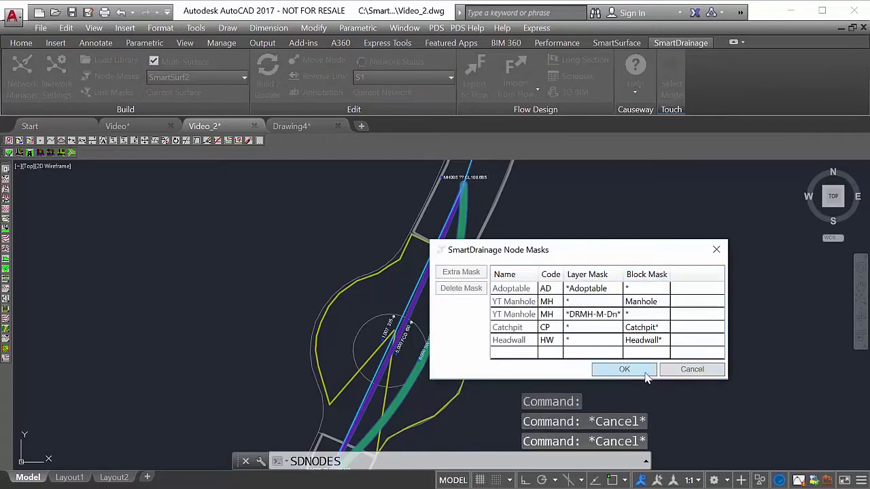
pyautogui.click(645, 372)
pyautogui.click(103, 92)
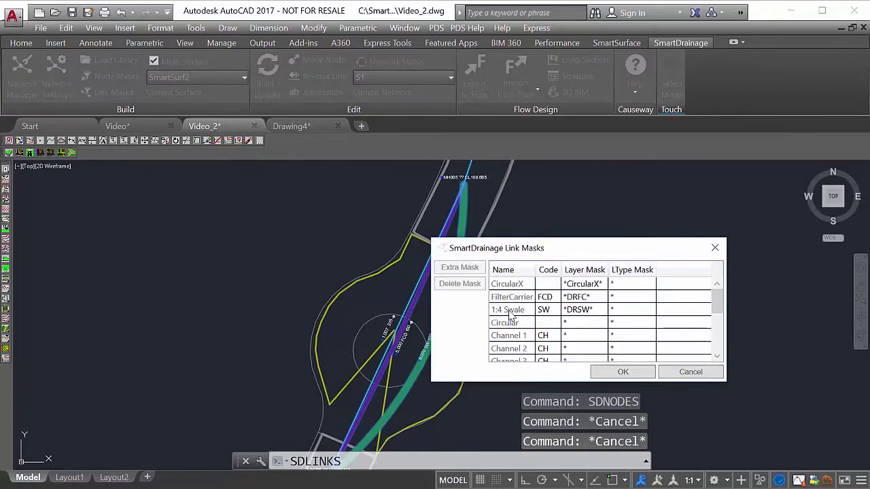
pyautogui.click(690, 373)
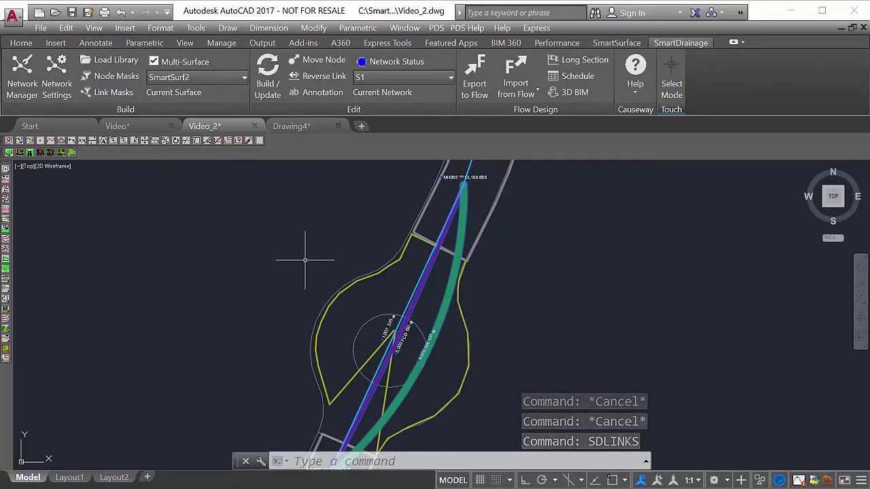
# Check the drawing's layer names for links, nodes and lateral inflow areas in the layer properties.
pyautogui.click(31, 45)
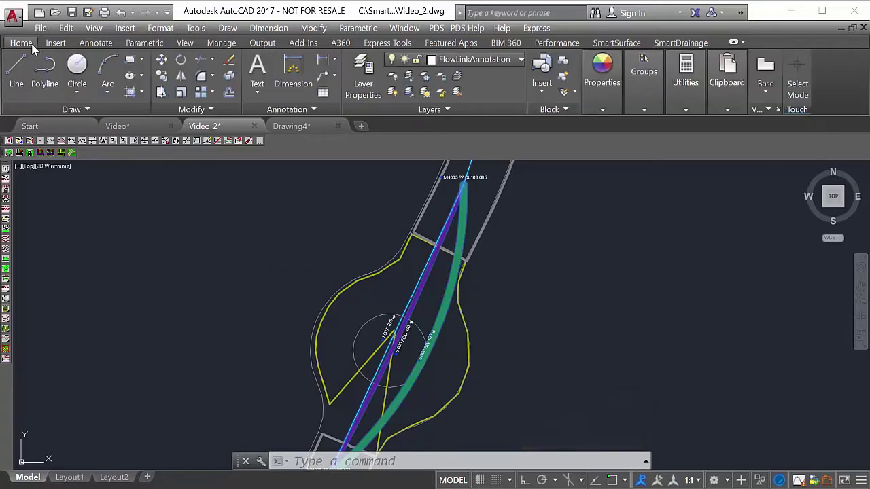
pyautogui.click(363, 76)
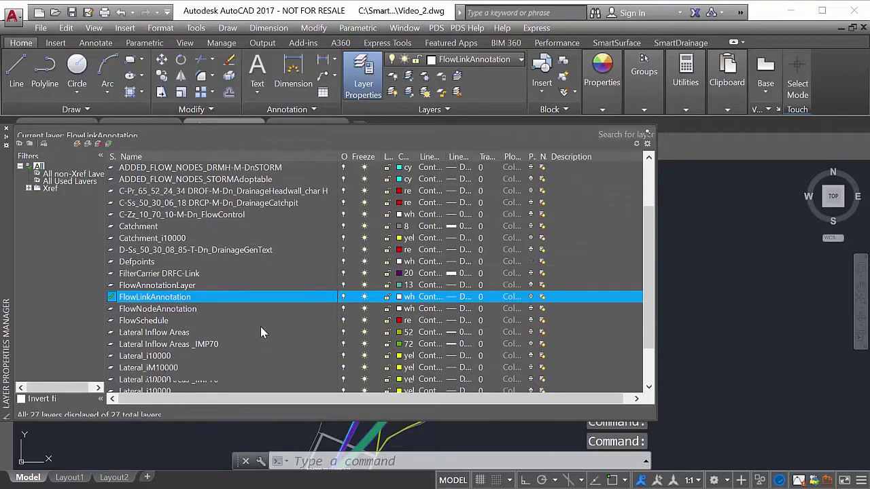
pyautogui.scroll(-3, 238, 306)
pyautogui.click(216, 287)
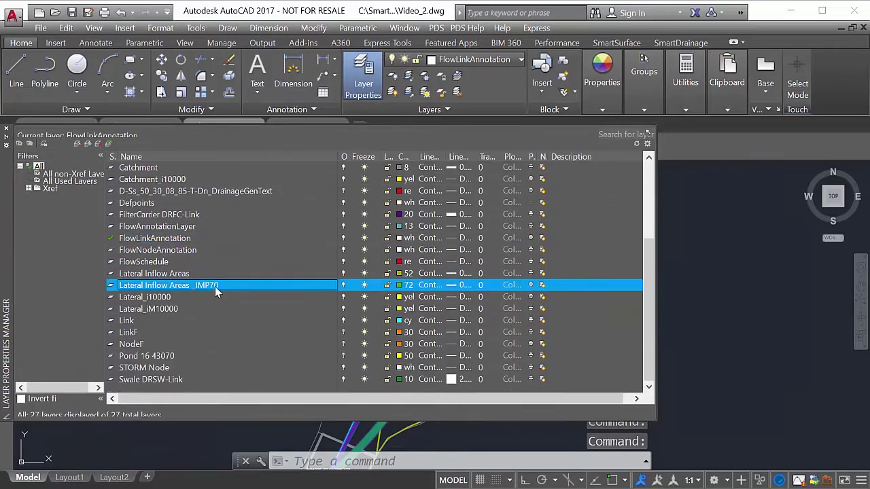
pyautogui.click(6, 127)
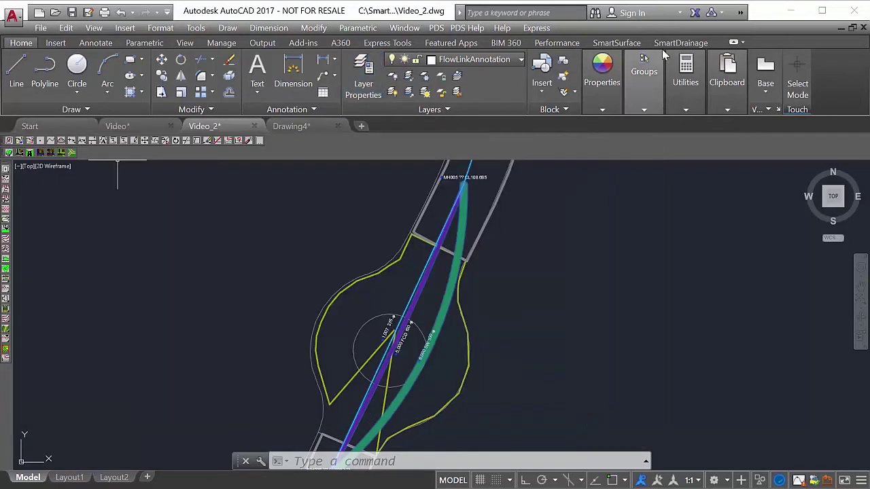
# Review the S1 network settings, including the masks, tolerances and annotation styles.
pyautogui.click(670, 43)
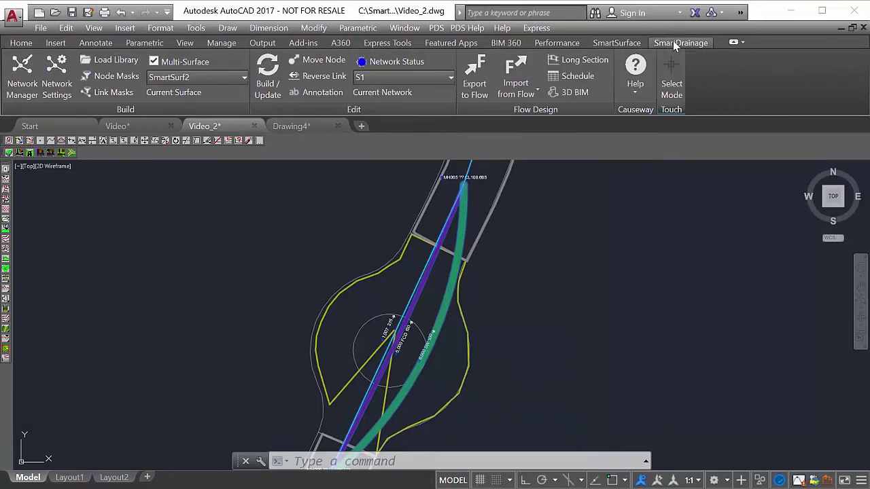
pyautogui.click(60, 80)
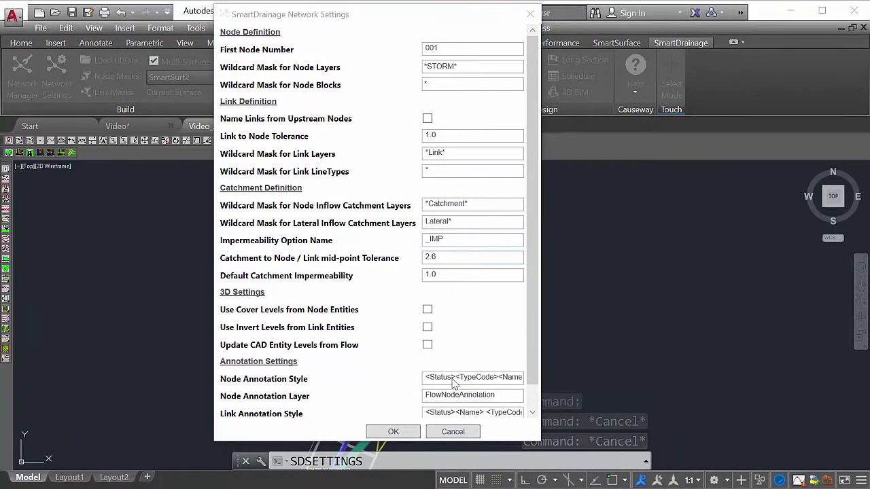
pyautogui.click(393, 432)
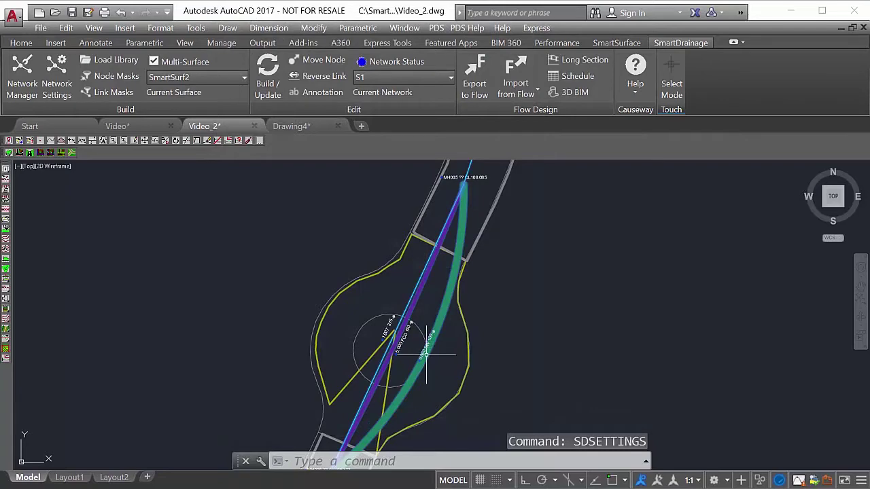
# Inspect the pipe, filter carrier and swale link labels at the roundabout and at the bend west of the junction.
pyautogui.scroll(2, 427, 354)
pyautogui.scroll(3, 435, 345)
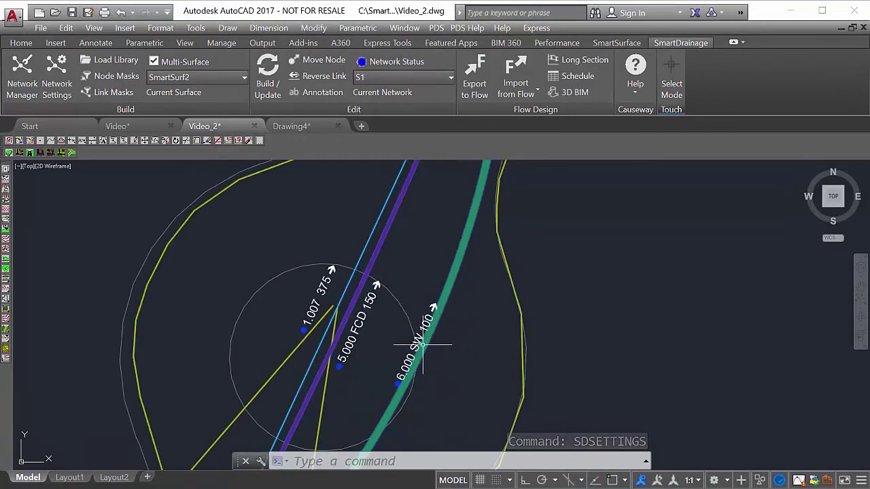
pyautogui.scroll(-4, 421, 345)
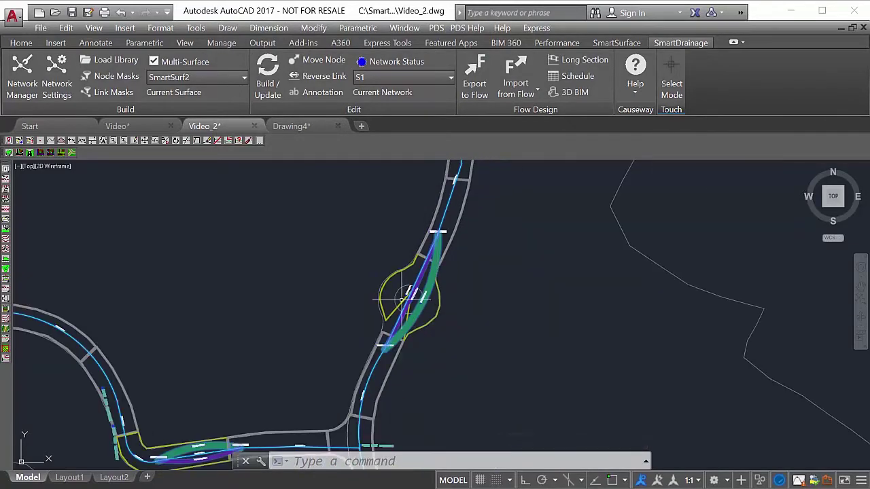
pyautogui.scroll(5, 359, 368)
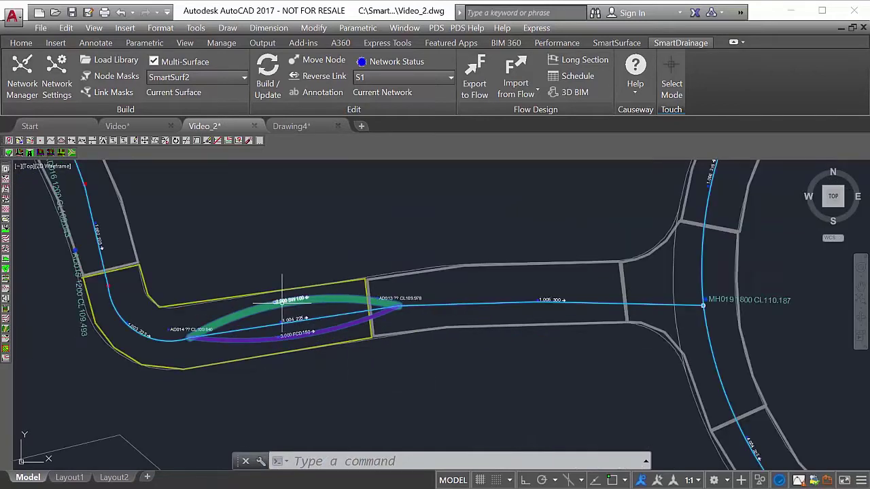
# Follow the S1 network to its upstream end and back to the roundabout, examining the catchment outlines along the road.
pyautogui.moveTo(233, 242); pyautogui.dragTo(501, 397, button='middle')
pyautogui.scroll(-2, 363, 228)
pyautogui.scroll(1, 214, 187)
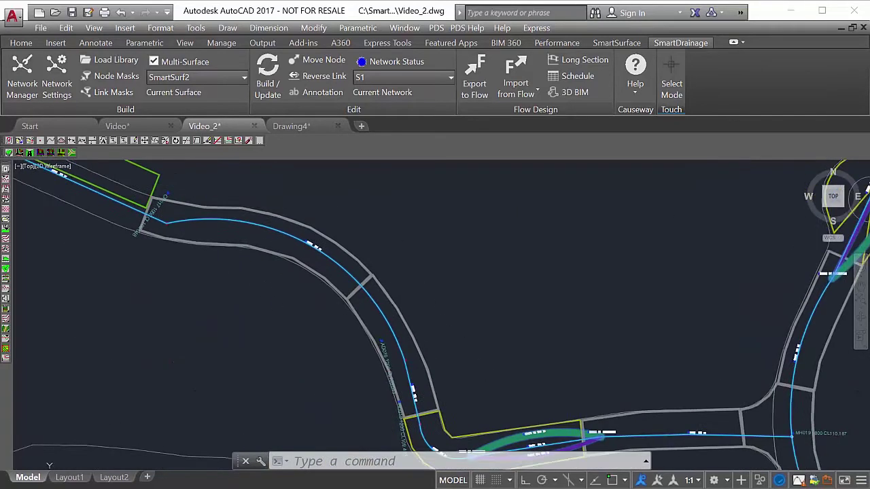
pyautogui.moveTo(68, 194); pyautogui.dragTo(181, 249, button='middle')
pyautogui.scroll(1, 175, 257)
pyautogui.scroll(-2, 297, 270)
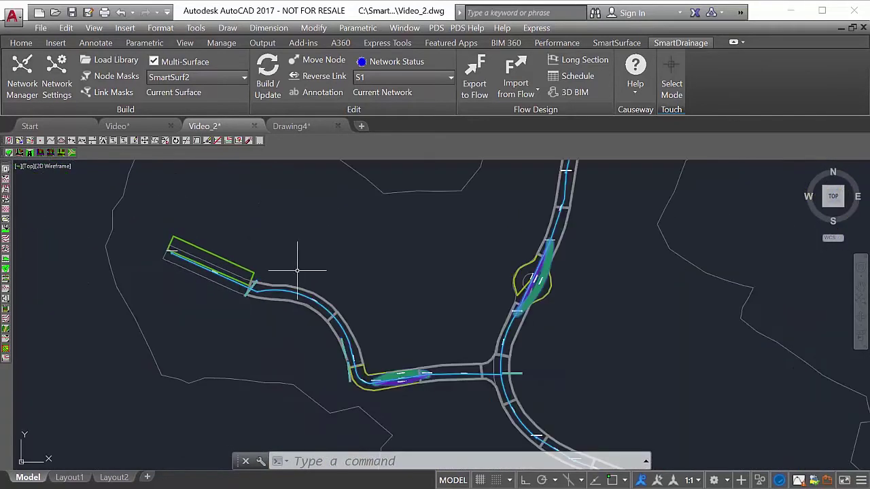
pyautogui.moveTo(521, 249)
pyautogui.mouseDown(button='middle')
pyautogui.moveTo(360, 326)
pyautogui.moveTo(346, 311)
pyautogui.mouseUp(button='middle')
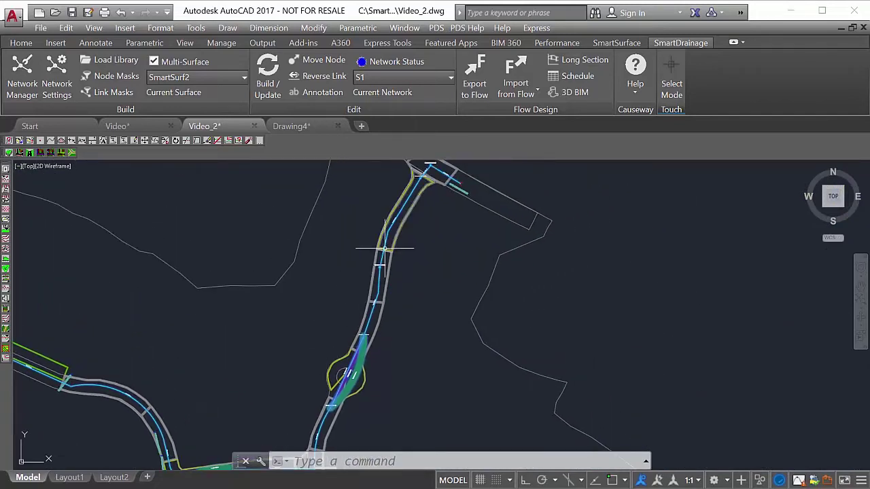
# Review the node and lateral inflow catchment masks in the S1 settings, and look at the catchments around the roundabout.
pyautogui.click(71, 80)
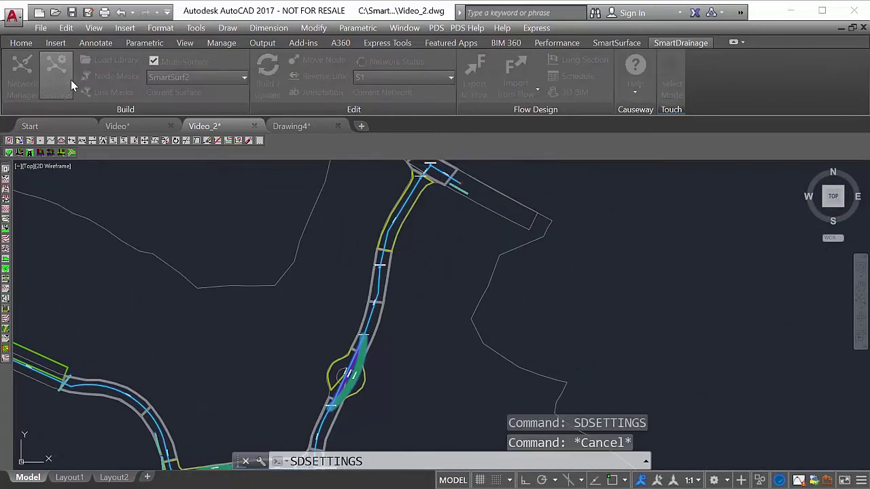
pyautogui.moveTo(524, 102); pyautogui.dragTo(322, 29)
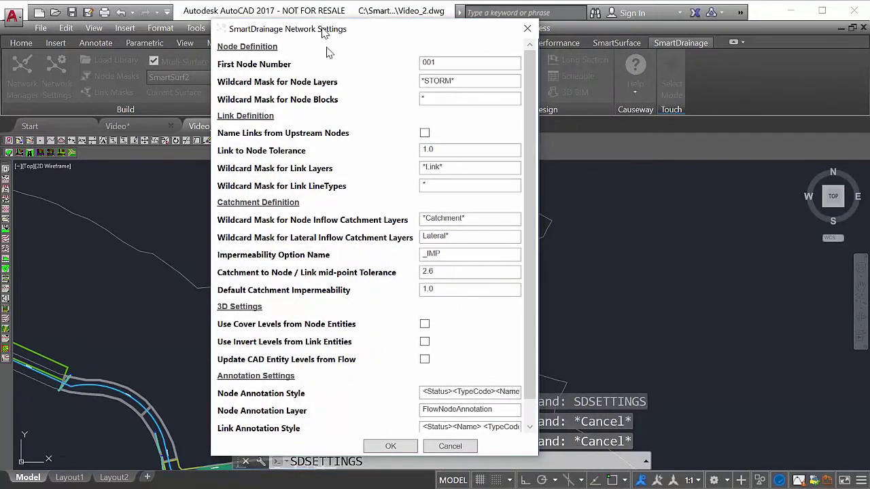
pyautogui.click(479, 223)
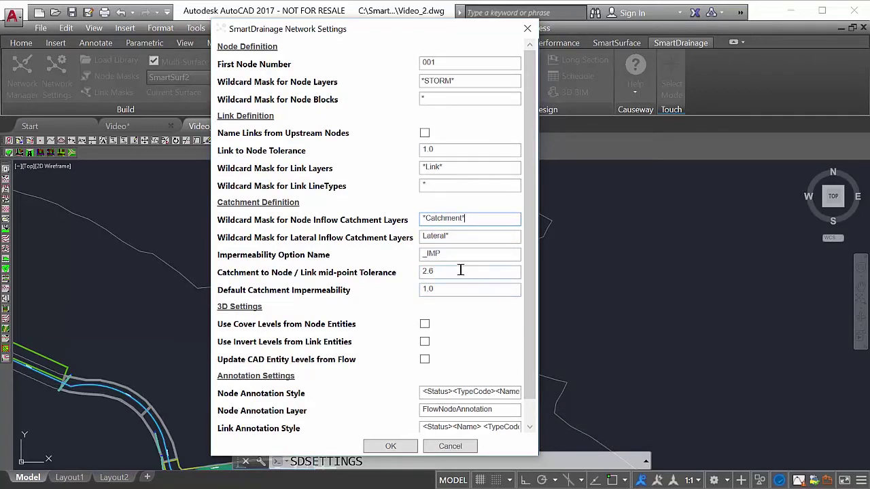
pyautogui.click(469, 235)
pyautogui.click(477, 219)
pyautogui.click(392, 446)
pyautogui.click(392, 447)
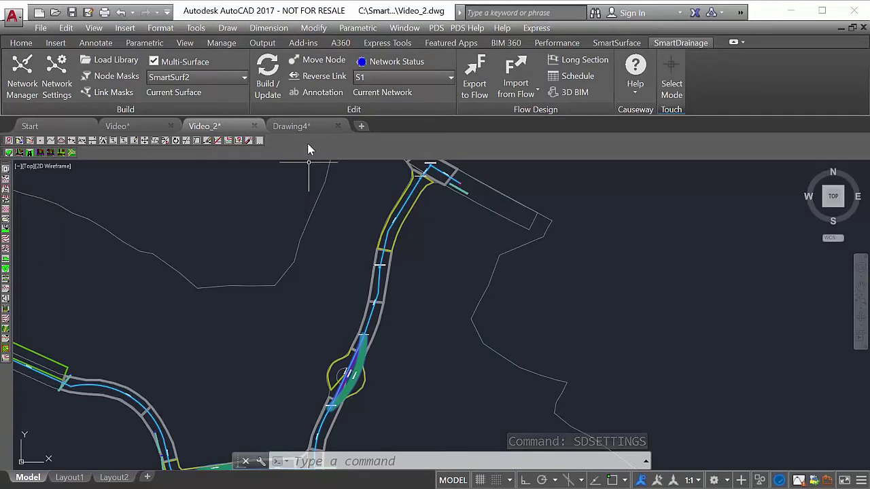
pyautogui.scroll(5, 362, 367)
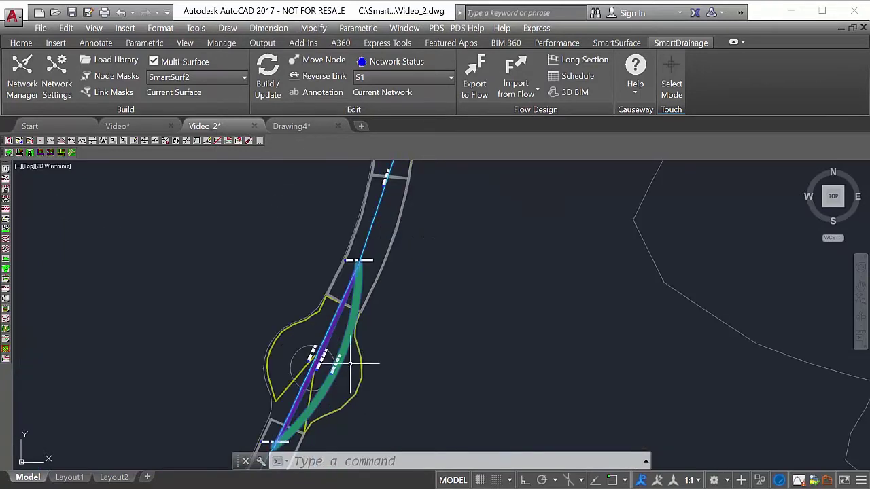
# Switch to Drawing4 and inspect the link labels and inflow symbols between nodes MH005 and MH006.
pyautogui.click(303, 127)
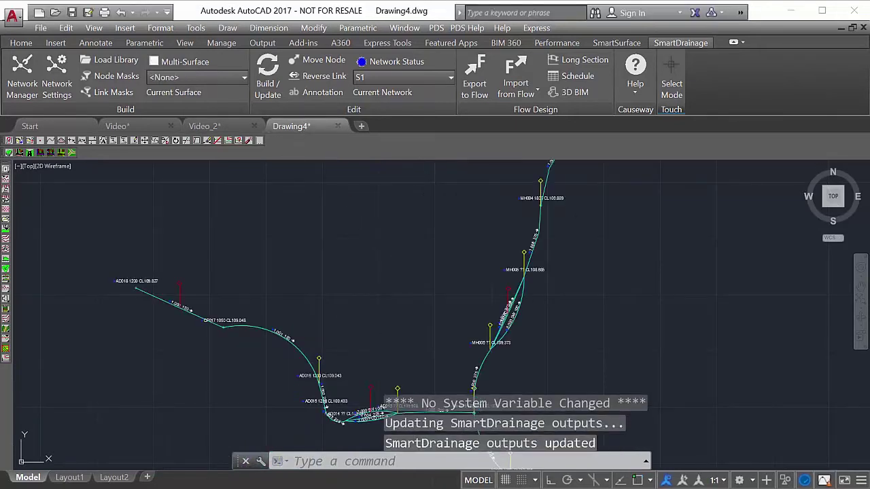
pyautogui.scroll(6, 459, 348)
pyautogui.moveTo(459, 347)
pyautogui.mouseDown(button='middle')
pyautogui.moveTo(324, 265)
pyautogui.moveTo(270, 340)
pyautogui.mouseUp(button='middle')
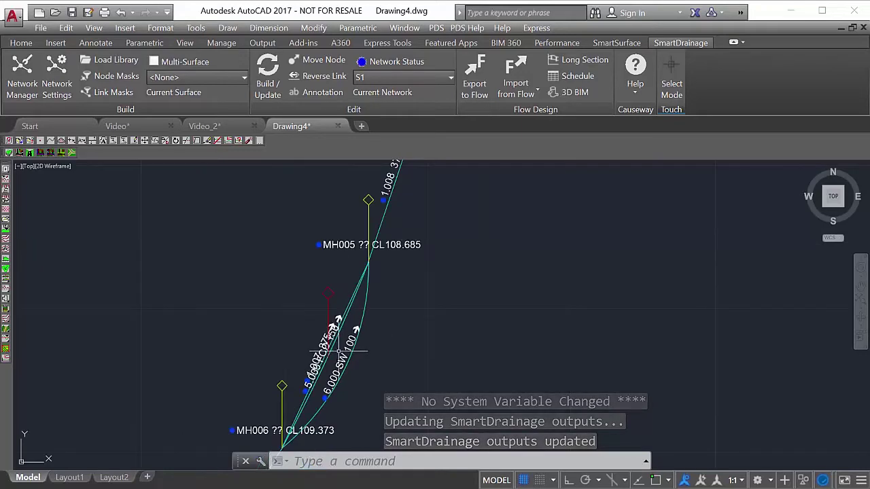
pyautogui.scroll(-4, 313, 340)
pyautogui.scroll(-3, 314, 353)
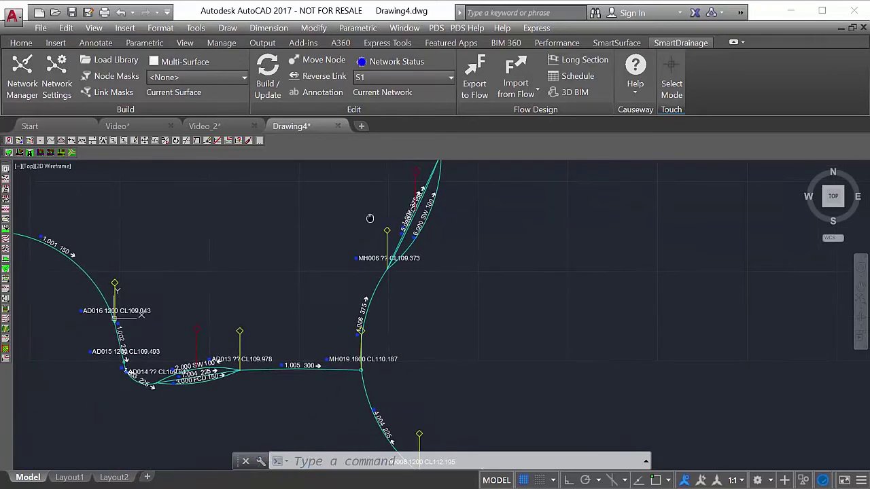
# Trace the Drawing4 network upstream from MH019 to AD018, examining the inflow symbols and the node and link annotations.
pyautogui.scroll(5, 276, 394)
pyautogui.moveTo(222, 326); pyautogui.dragTo(280, 336, button='middle')
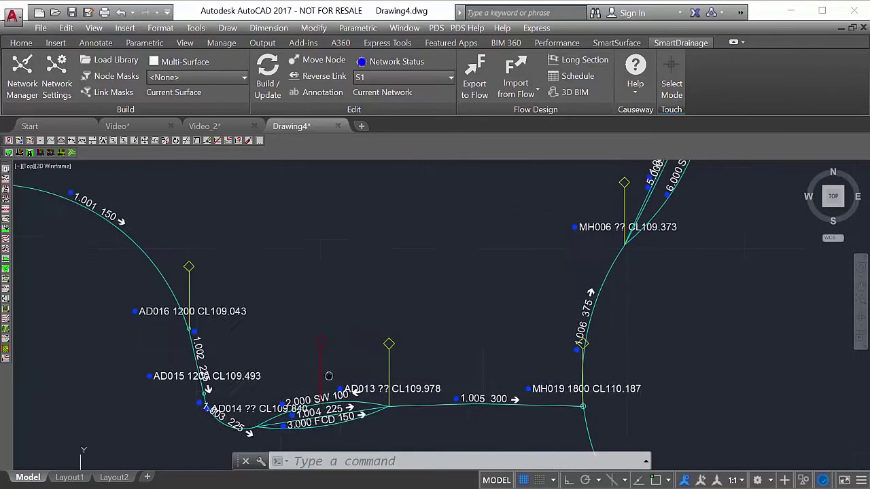
pyautogui.moveTo(140, 270); pyautogui.dragTo(280, 337, button='middle')
pyautogui.moveTo(175, 270)
pyautogui.mouseDown(button='middle')
pyautogui.moveTo(280, 336)
pyautogui.moveTo(428, 384)
pyautogui.mouseUp(button='middle')
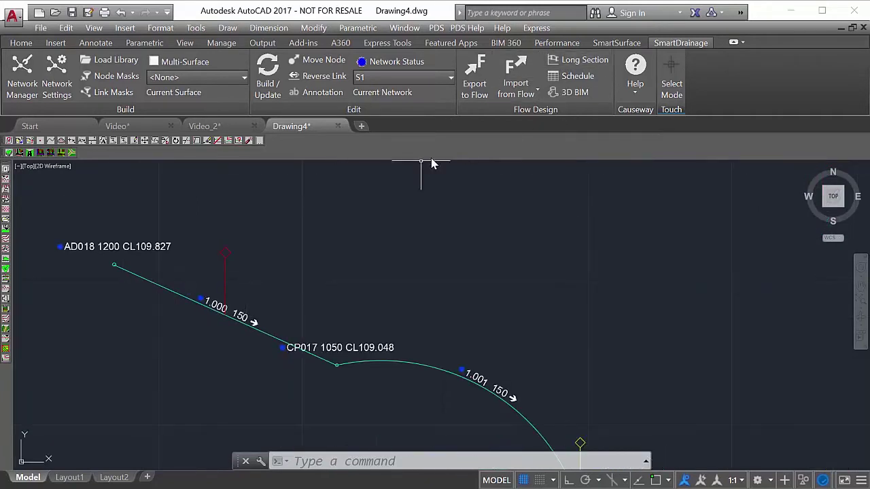
# Switch to the Video_2 drawing and review the catchment layer masks and impermeability option name in the SmartDrainage network settings.
pyautogui.click(208, 128)
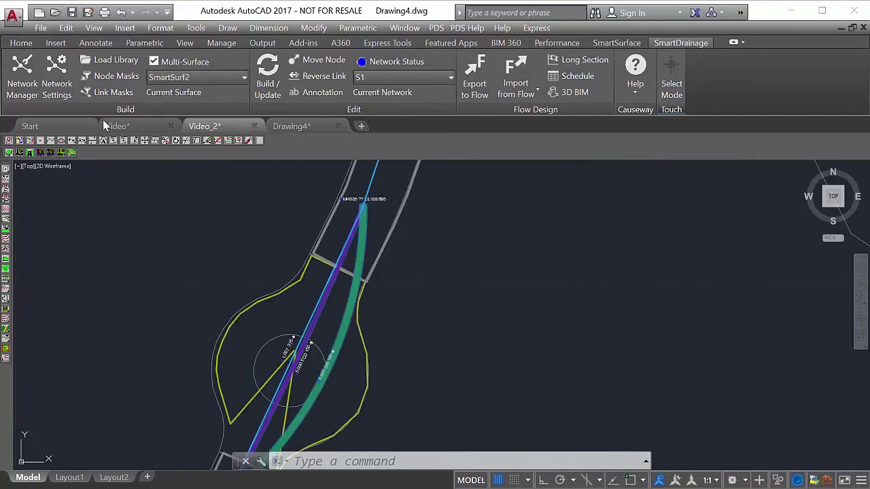
pyautogui.moveTo(106, 126)
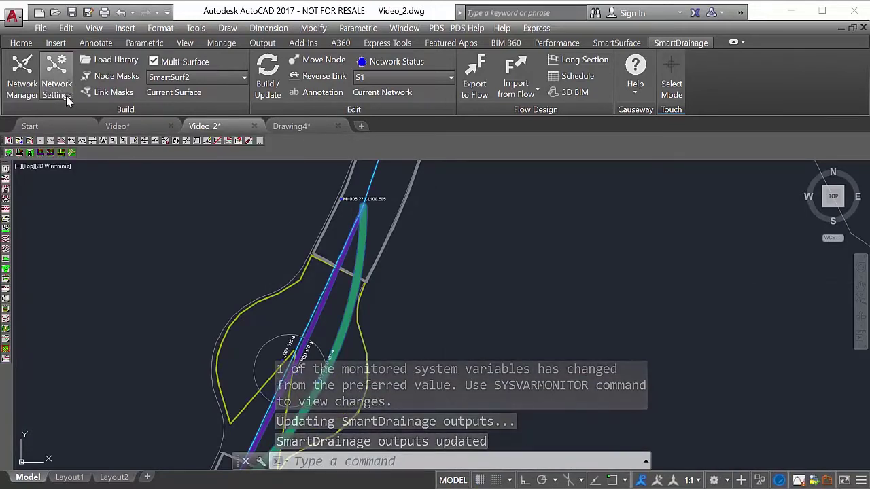
pyautogui.click(66, 93)
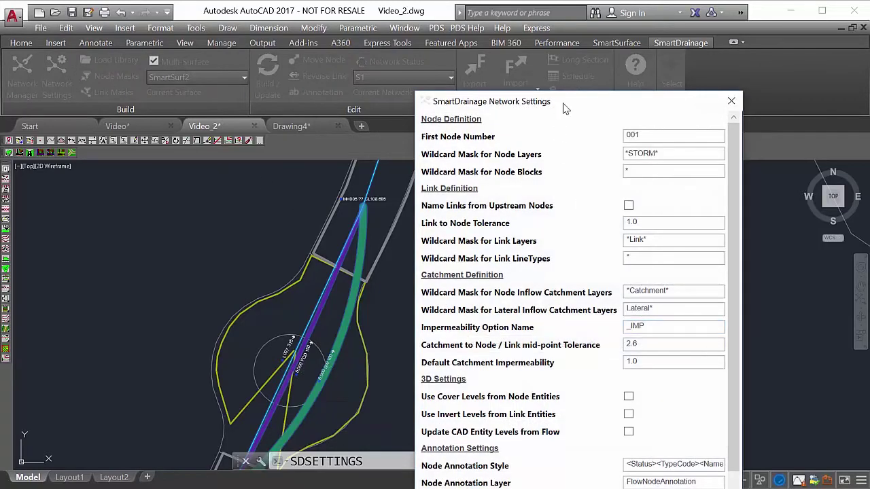
pyautogui.click(731, 101)
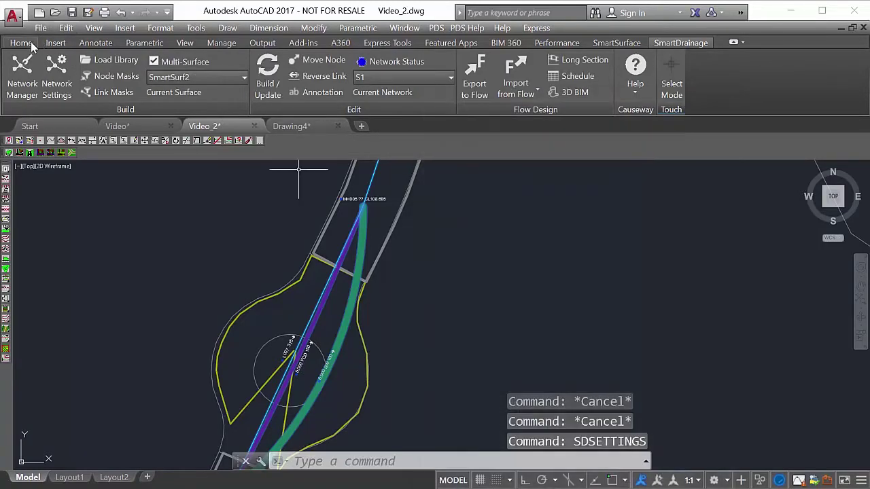
# Make the Lateral Inflow Areas _IMP70 layer the current layer.
pyautogui.click(30, 43)
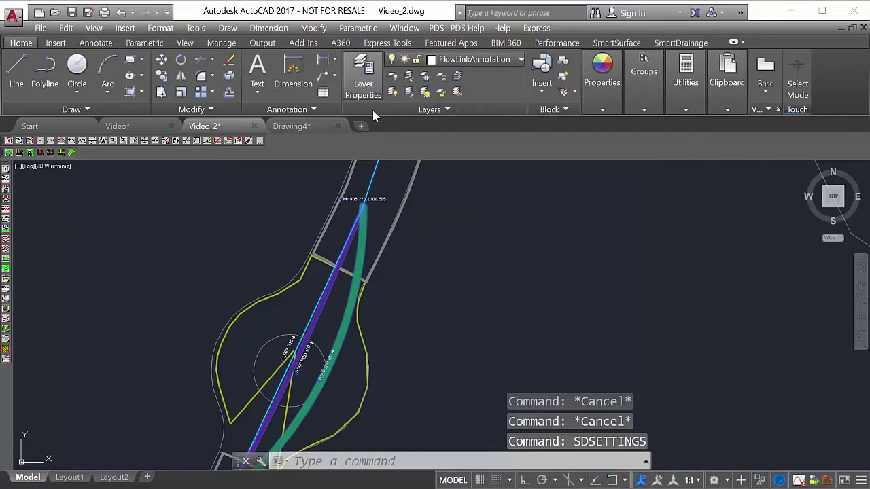
pyautogui.click(363, 76)
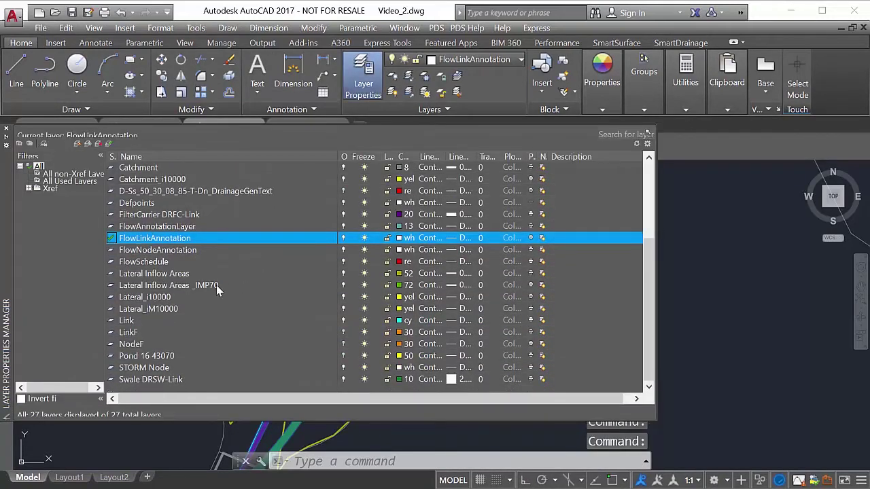
pyautogui.click(216, 285)
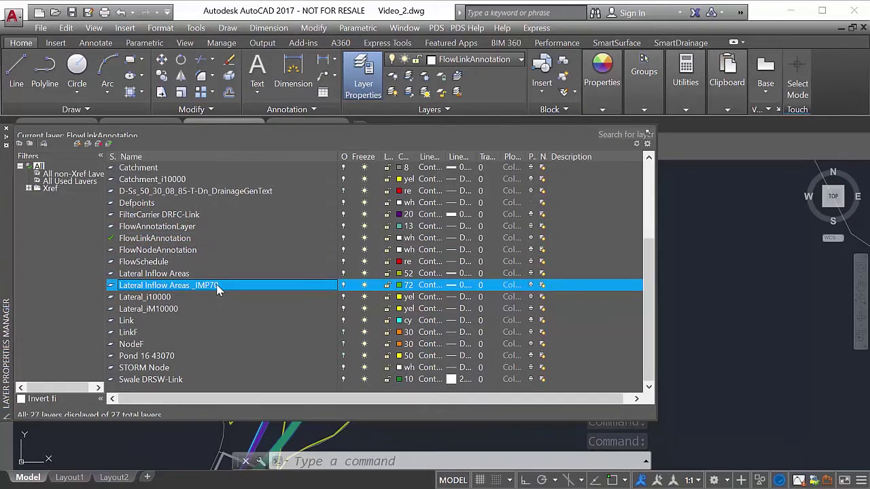
pyautogui.doubleClick(218, 287)
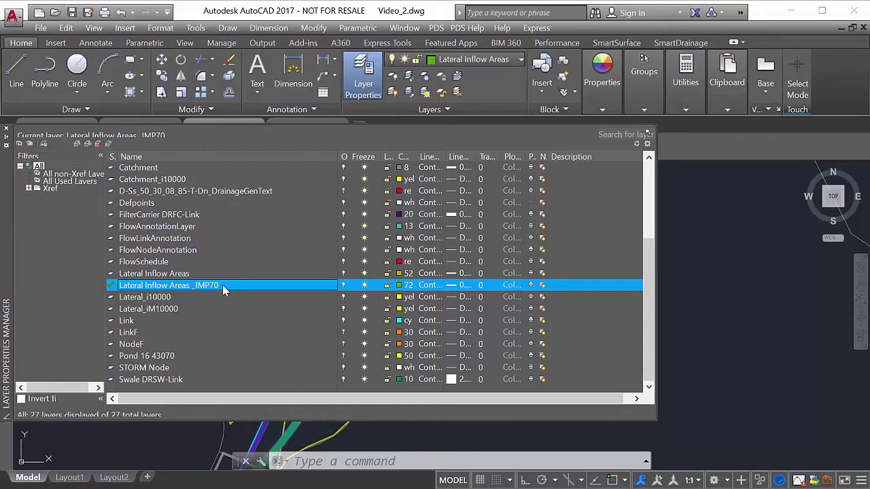
pyautogui.click(7, 129)
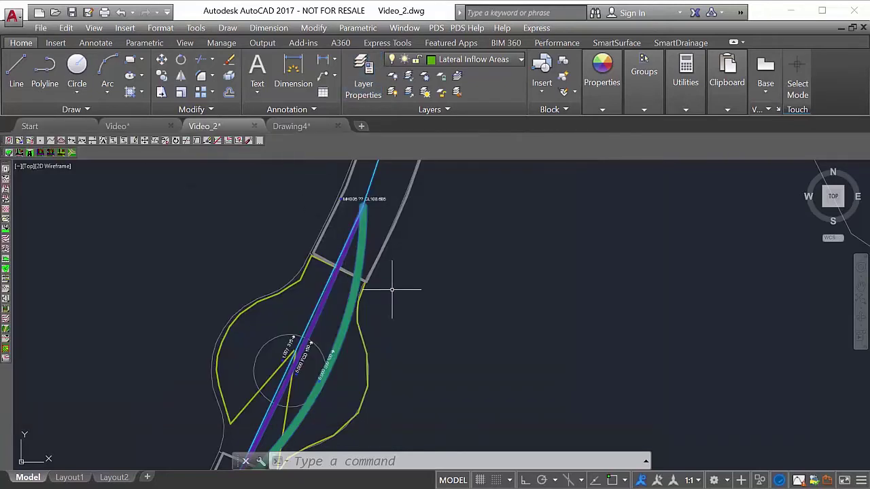
# Switch to Flow+ and examine the S1 network plan around links 1.007, 5.000 and 6.000.
pyautogui.scroll(-2, 394, 292)
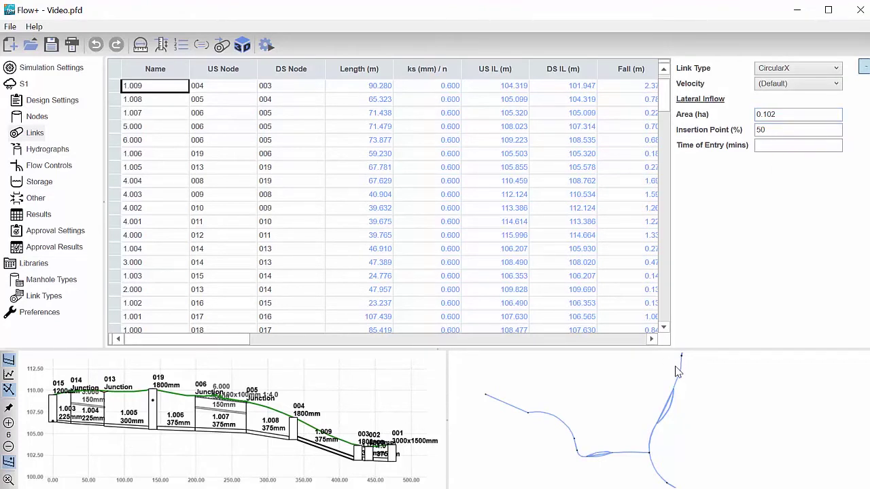
pyautogui.scroll(5, 632, 403)
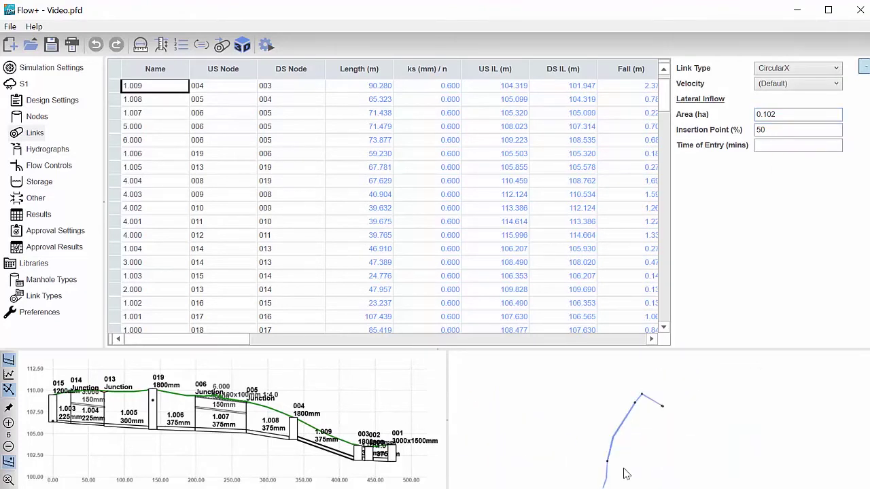
pyautogui.scroll(5, 629, 434)
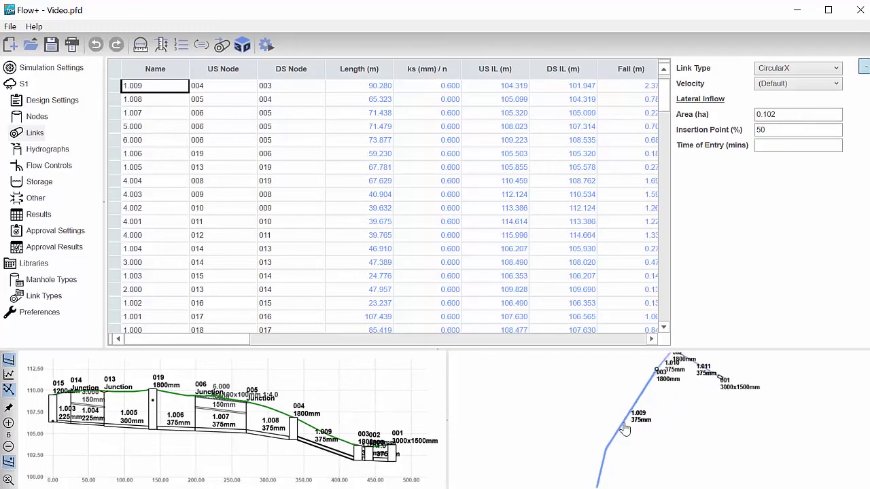
pyautogui.scroll(-4, 636, 411)
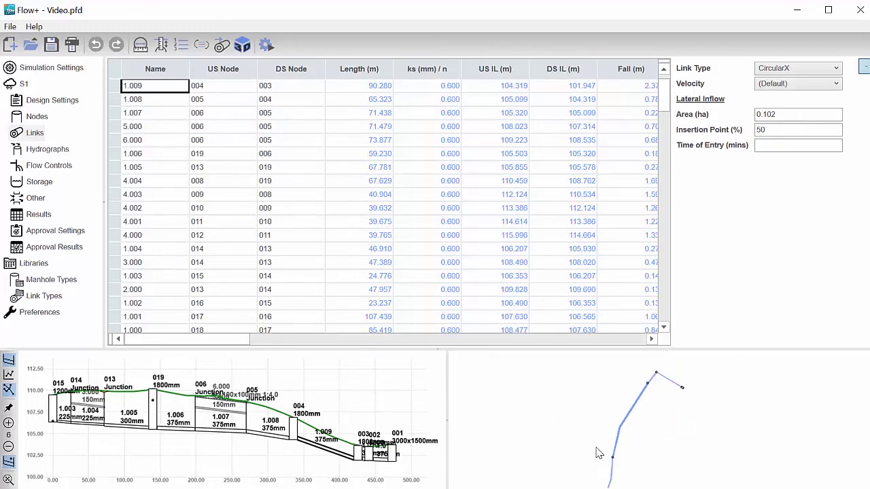
pyautogui.scroll(5, 598, 453)
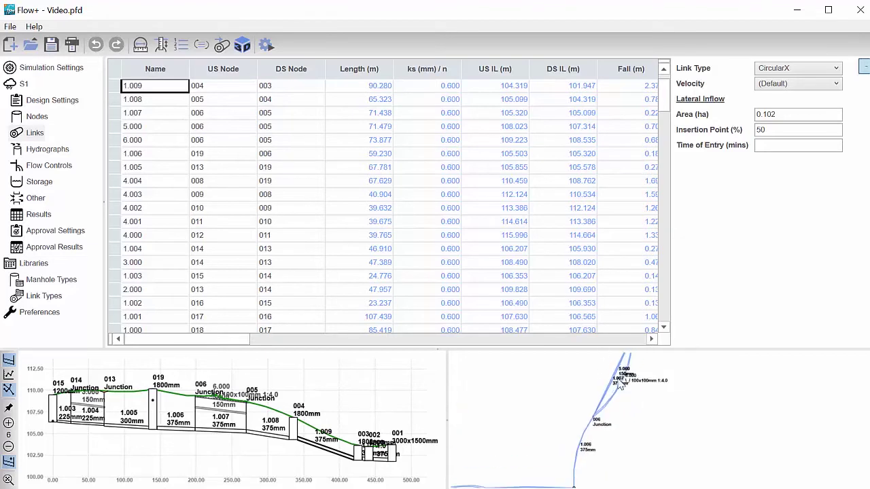
pyautogui.scroll(1, 622, 381)
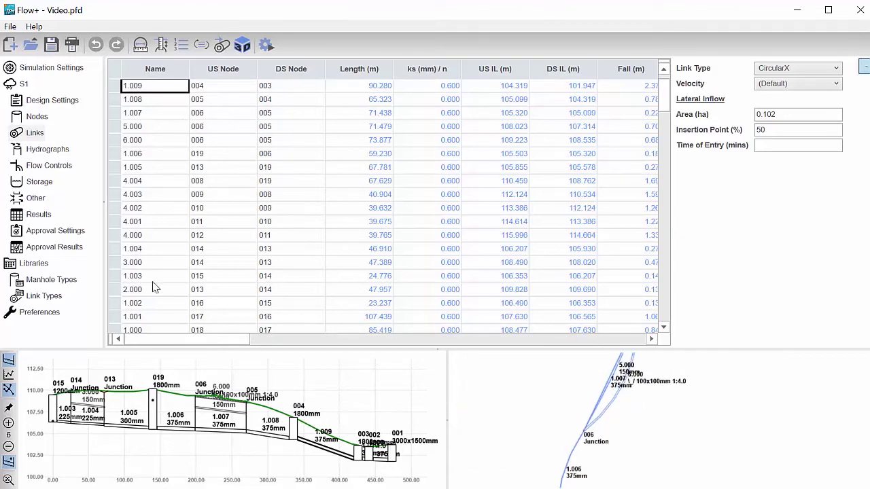
pyautogui.moveTo(639, 371); pyautogui.dragTo(643, 416)
pyautogui.moveTo(622, 381); pyautogui.dragTo(614, 428)
pyautogui.moveTo(614, 428)
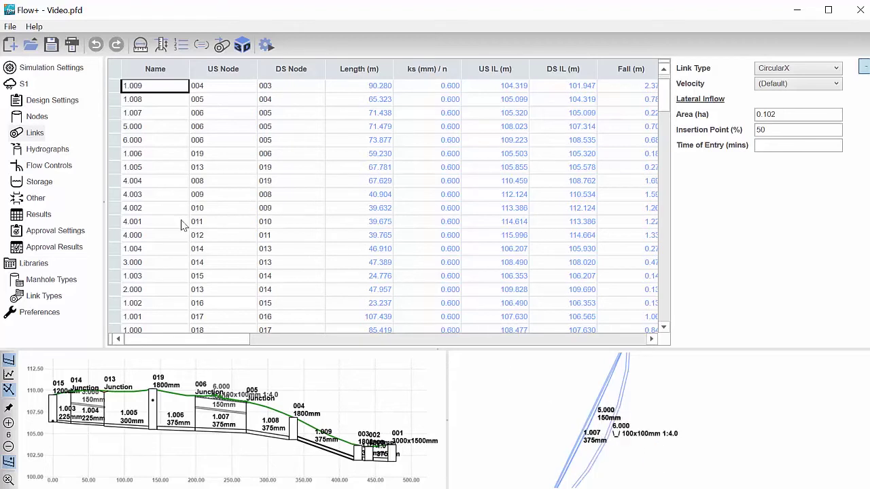
# Review the link type and lateral inflow values of links 5.000, 2.000, 1.000 and 1.001, locating the parallel links near node 013.
pyautogui.click(163, 128)
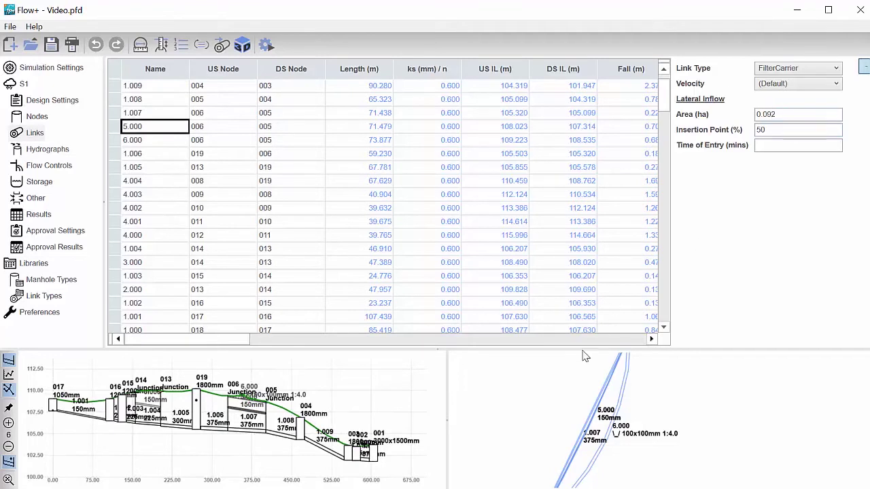
pyautogui.moveTo(583, 355); pyautogui.dragTo(664, 285, button='middle')
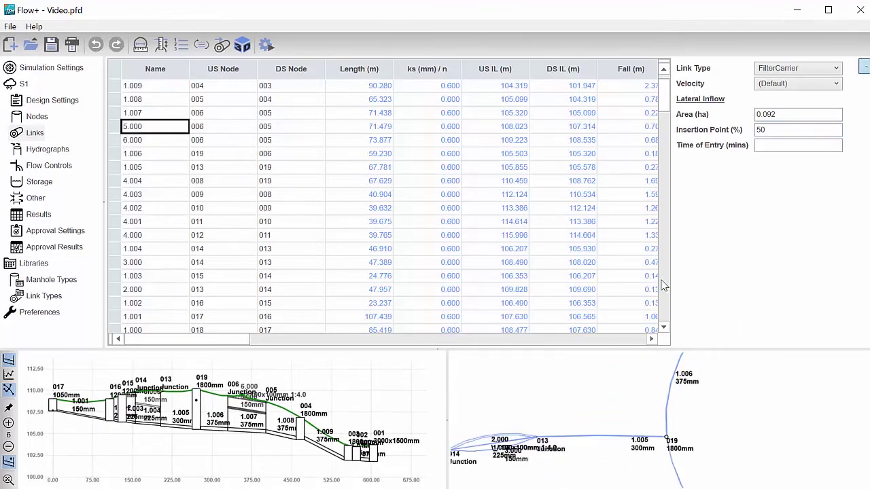
pyautogui.scroll(2, 505, 460)
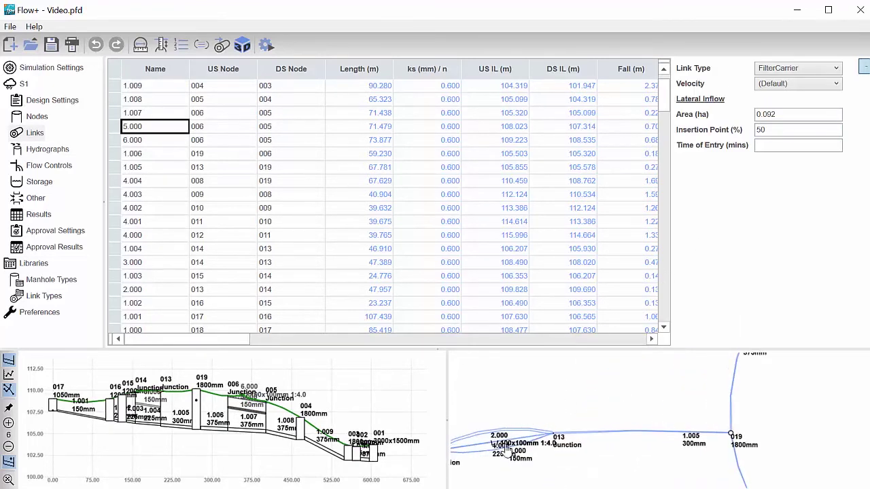
pyautogui.scroll(1, 506, 450)
pyautogui.scroll(-1, 163, 216)
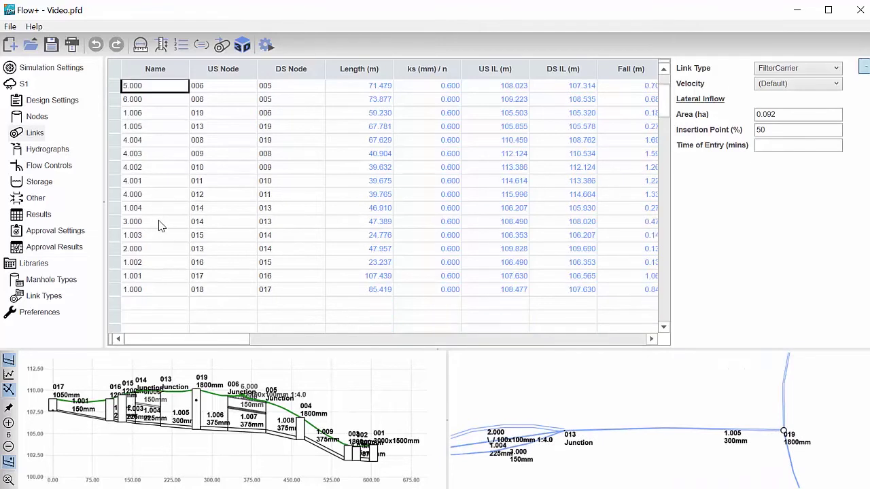
pyautogui.click(156, 253)
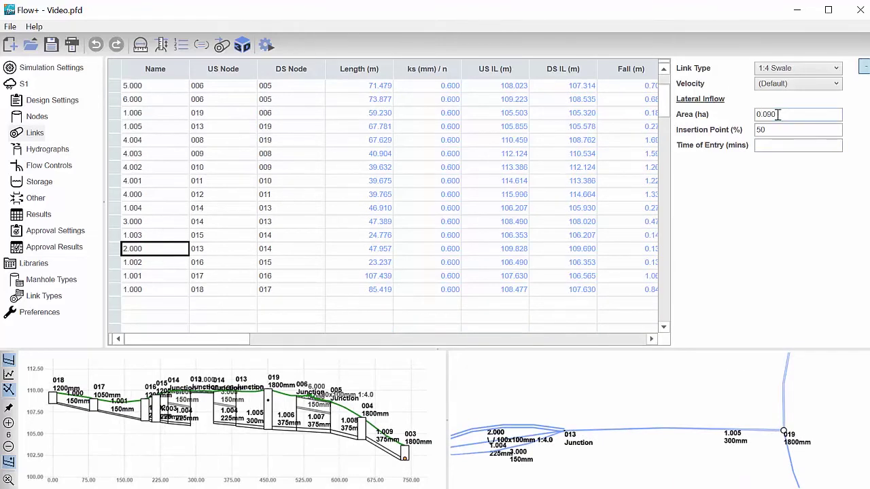
pyautogui.click(162, 292)
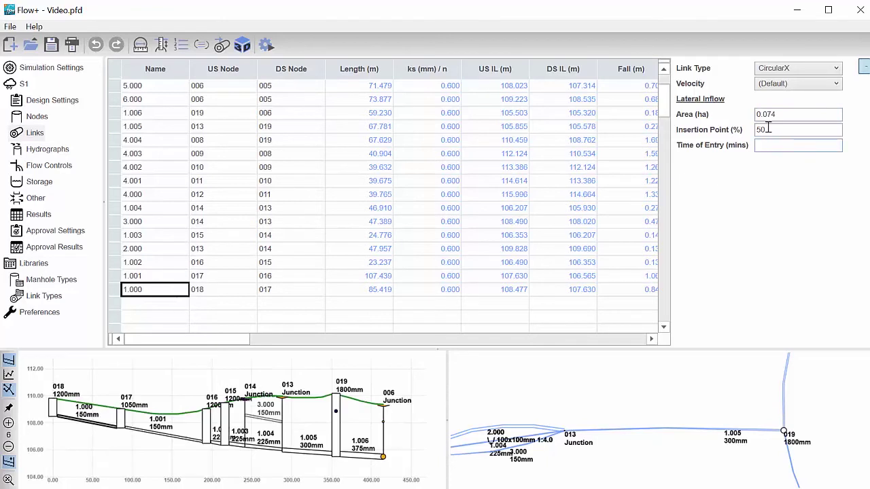
pyautogui.click(189, 276)
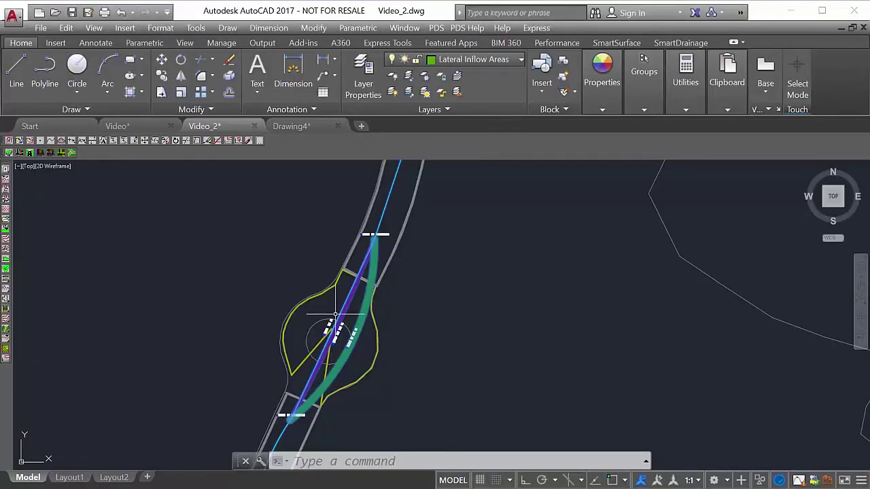
# Return to the Video_2 drawing and inspect the catchment outlines around links 1.007, 5.000 and 6.000 and along the road beyond MH005.
pyautogui.scroll(5, 315, 359)
pyautogui.scroll(-5, 306, 234)
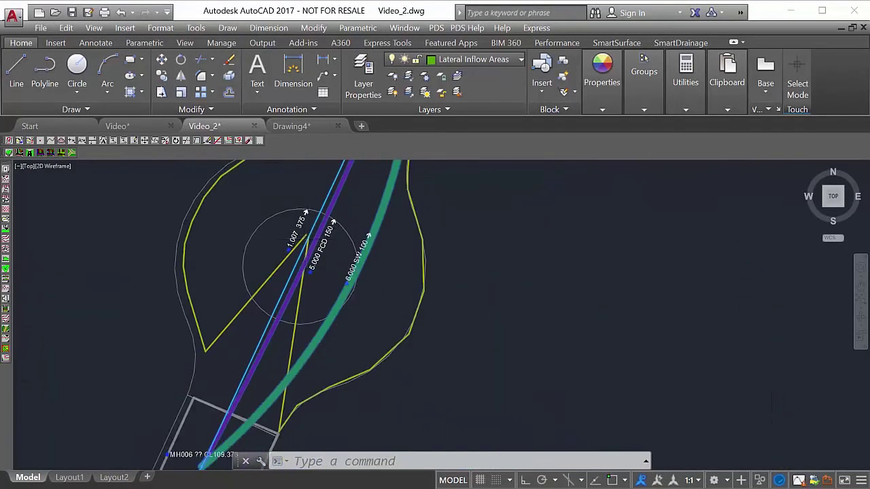
pyautogui.scroll(-4, 306, 229)
pyautogui.moveTo(342, 223); pyautogui.dragTo(315, 350, button='middle')
pyautogui.scroll(5, 282, 317)
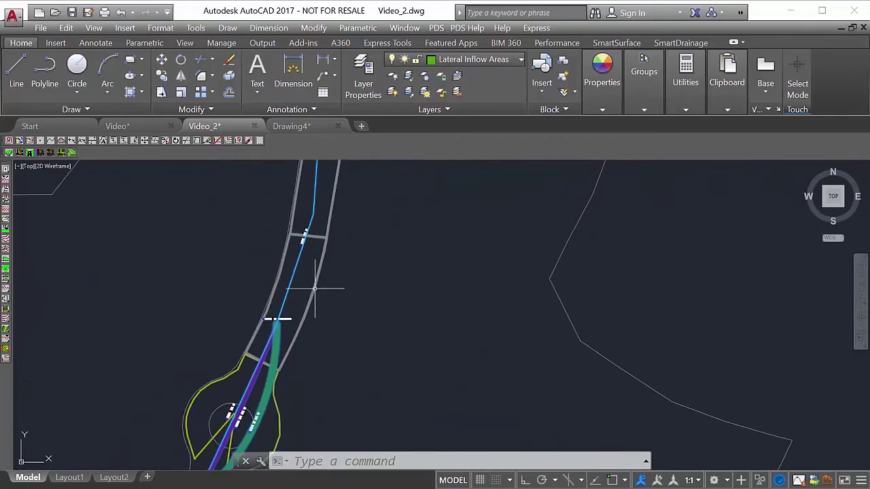
pyautogui.scroll(2, 305, 259)
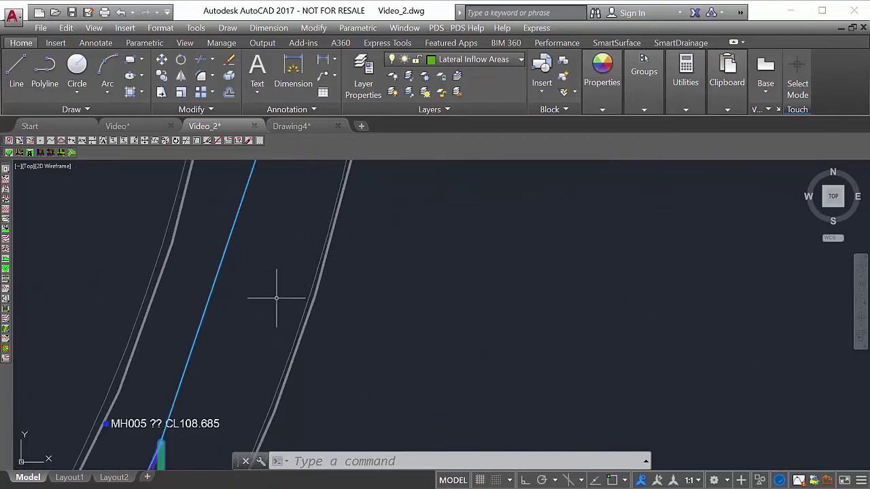
pyautogui.scroll(-2, 279, 297)
pyautogui.moveTo(252, 311); pyautogui.dragTo(346, 142, button='middle')
pyautogui.scroll(-3, 257, 295)
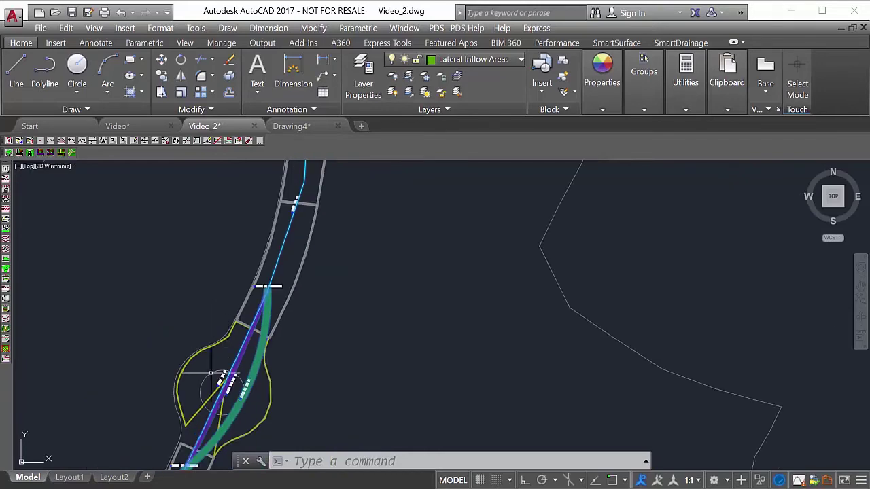
# Trace the network upstream past AD013 and AD014 to AD018, examining the lateral catchment outlines along the links.
pyautogui.moveTo(212, 398)
pyautogui.mouseDown(button='middle')
pyautogui.moveTo(247, 364)
pyautogui.moveTo(476, 245)
pyautogui.mouseUp(button='middle')
pyautogui.scroll(4, 294, 303)
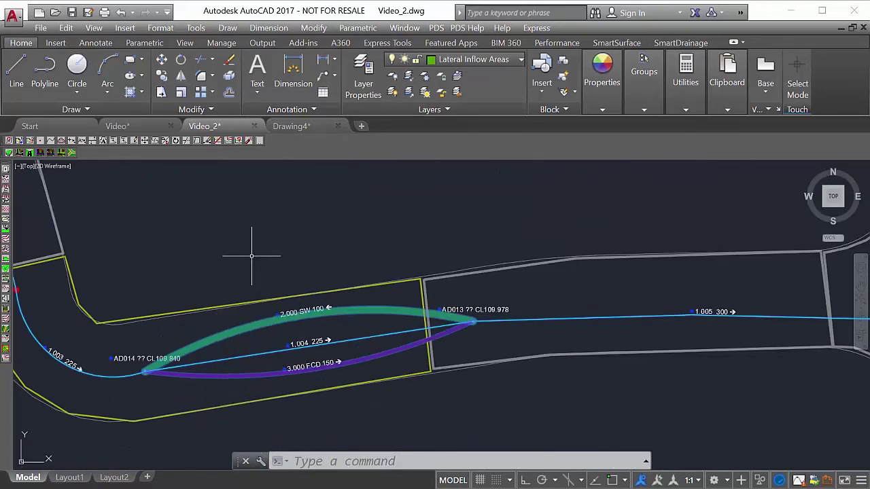
pyautogui.moveTo(248, 254); pyautogui.dragTo(435, 333, button='middle')
pyautogui.scroll(-4, 323, 283)
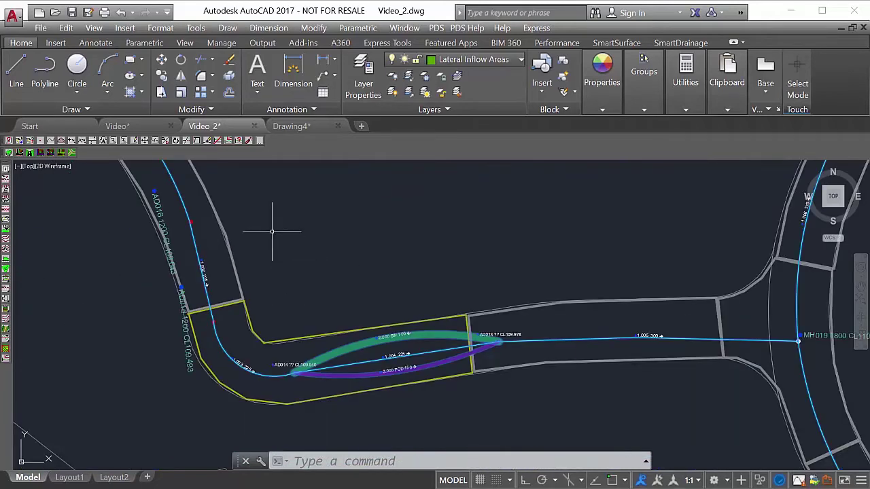
pyautogui.scroll(6, 284, 233)
pyautogui.scroll(-2, 373, 365)
pyautogui.moveTo(373, 364); pyautogui.dragTo(472, 342, button='middle')
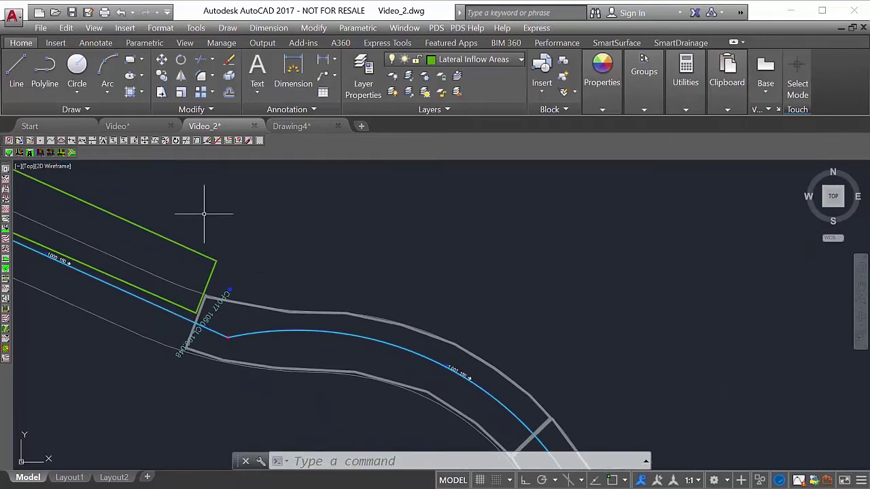
pyautogui.moveTo(191, 208)
pyautogui.mouseDown(button='middle')
pyautogui.moveTo(358, 279)
pyautogui.moveTo(426, 297)
pyautogui.mouseUp(button='middle')
pyautogui.scroll(3, 342, 295)
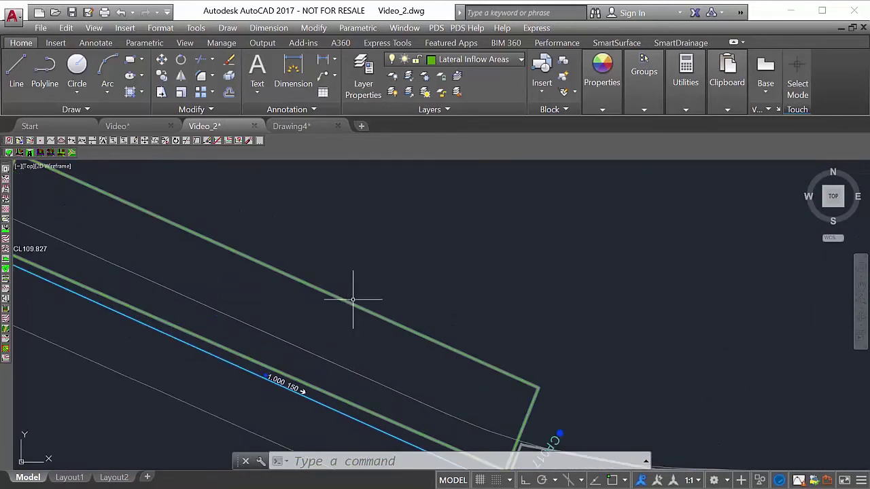
pyautogui.scroll(-3, 354, 299)
pyautogui.scroll(2, 343, 306)
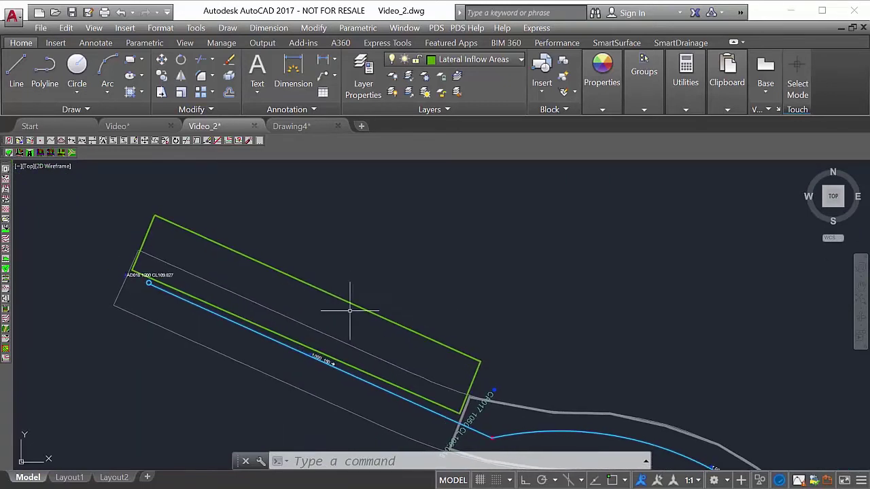
# Check the inflow symbol on link 1.000 in Drawing4, then return to Video_2 and inspect the catchments around the parallel links near MH006.
pyautogui.click(297, 129)
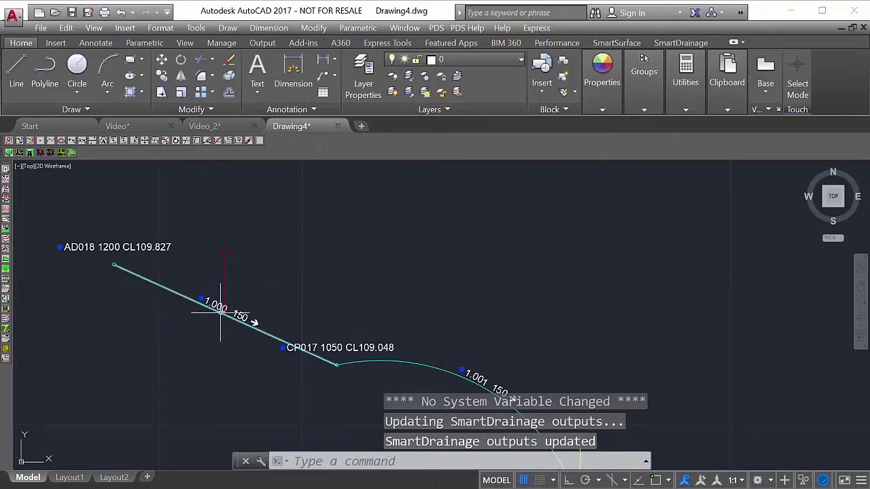
pyautogui.click(204, 126)
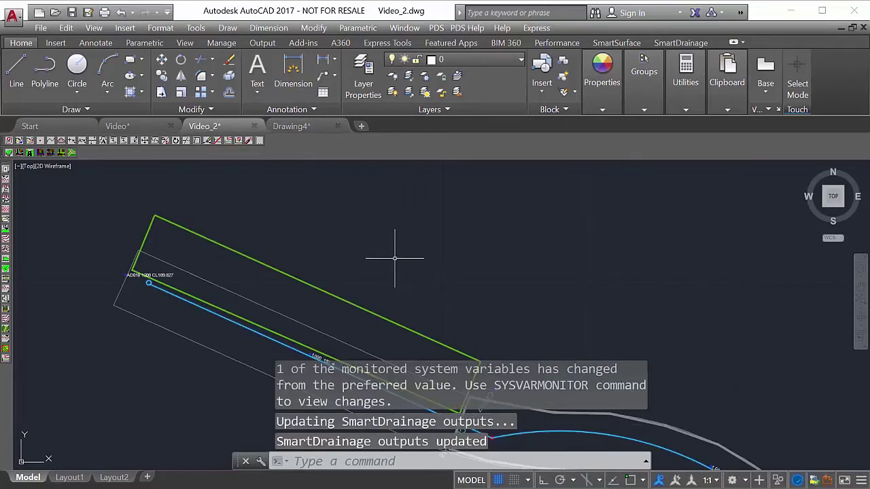
pyautogui.scroll(-3, 471, 267)
pyautogui.scroll(-1, 449, 248)
pyautogui.moveTo(449, 248)
pyautogui.mouseDown(button='middle')
pyautogui.moveTo(397, 309)
pyautogui.moveTo(285, 288)
pyautogui.moveTo(255, 245)
pyautogui.moveTo(237, 240)
pyautogui.mouseUp(button='middle')
pyautogui.scroll(6, 248, 228)
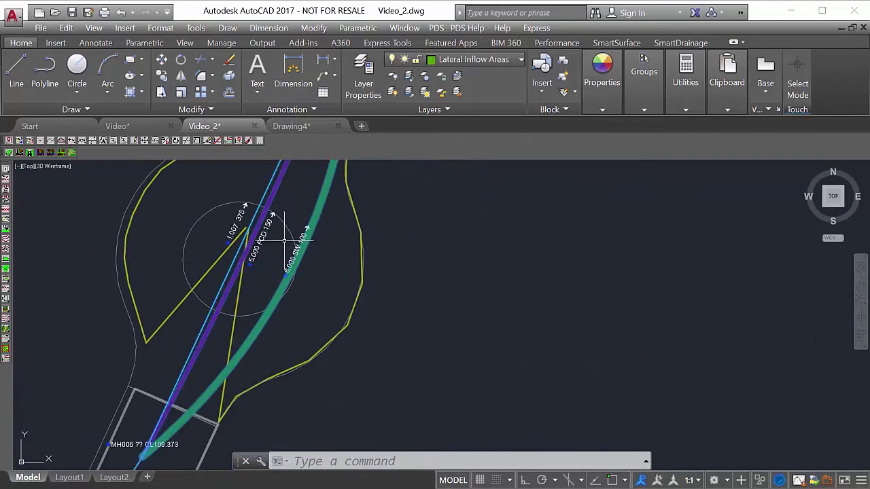
# Review the layer masks of the link types used by links 1.007, 5.000 and 6.000, leaving the masks as they are.
pyautogui.scroll(1, 248, 229)
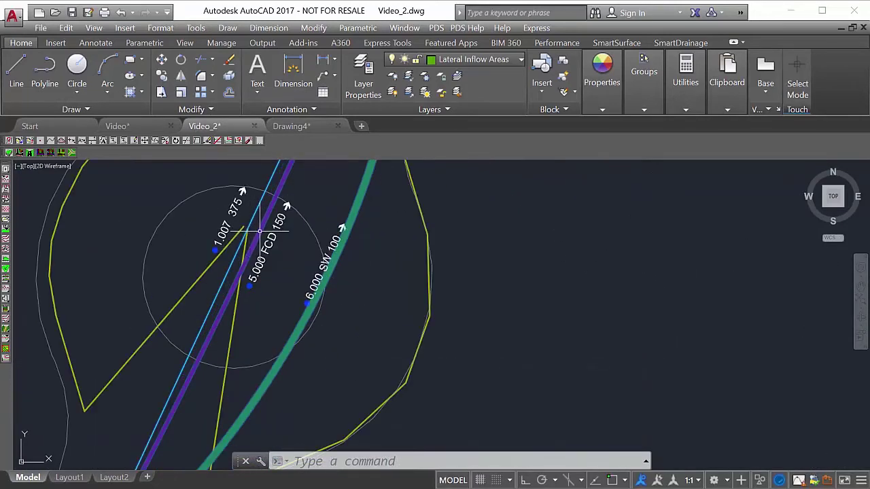
pyautogui.click(680, 43)
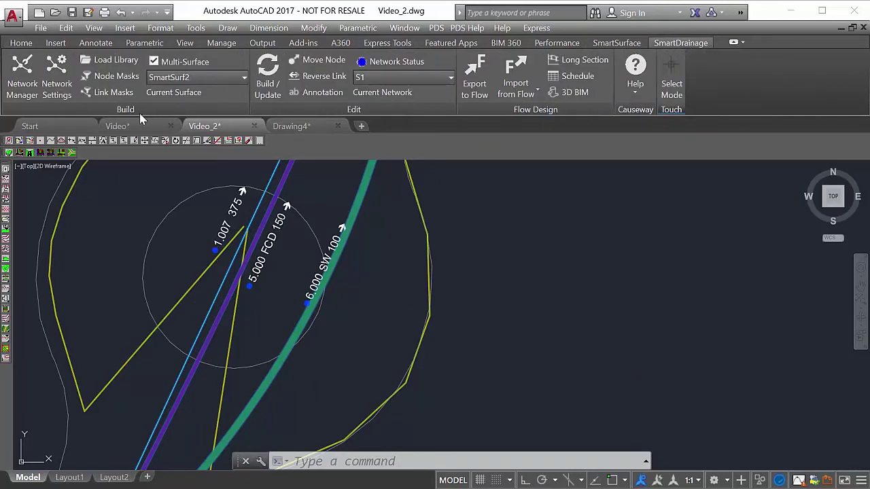
pyautogui.click(116, 93)
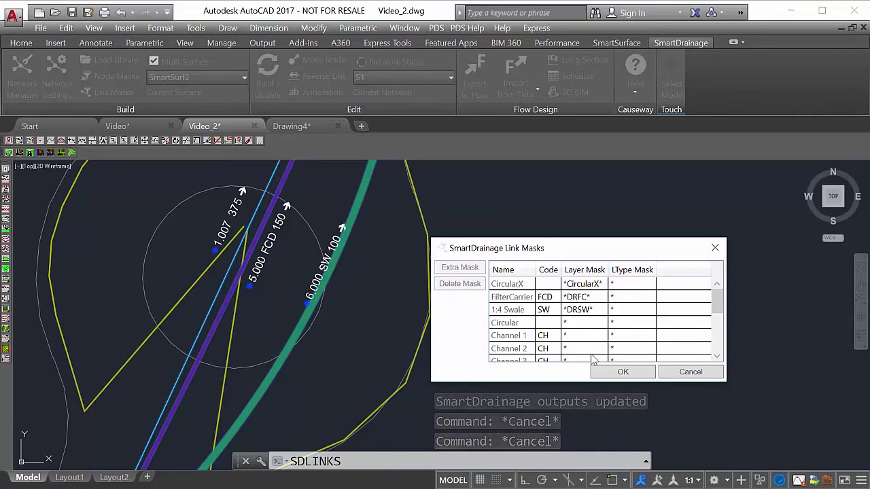
pyautogui.click(623, 373)
pyautogui.scroll(2, 325, 261)
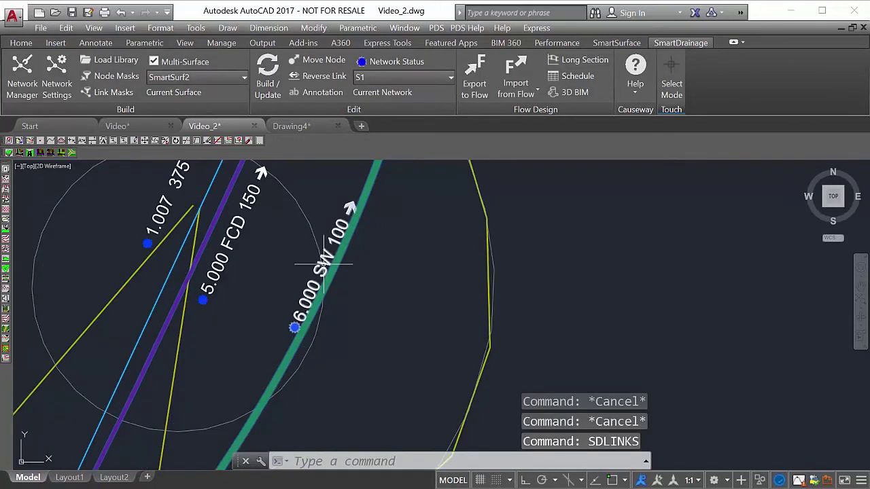
# In Drawing4, examine the inflow symbols on the parallel links near MH006 and on those between AD014 and AD013.
pyautogui.click(293, 127)
pyautogui.moveTo(474, 298); pyautogui.dragTo(114, 170, button='middle')
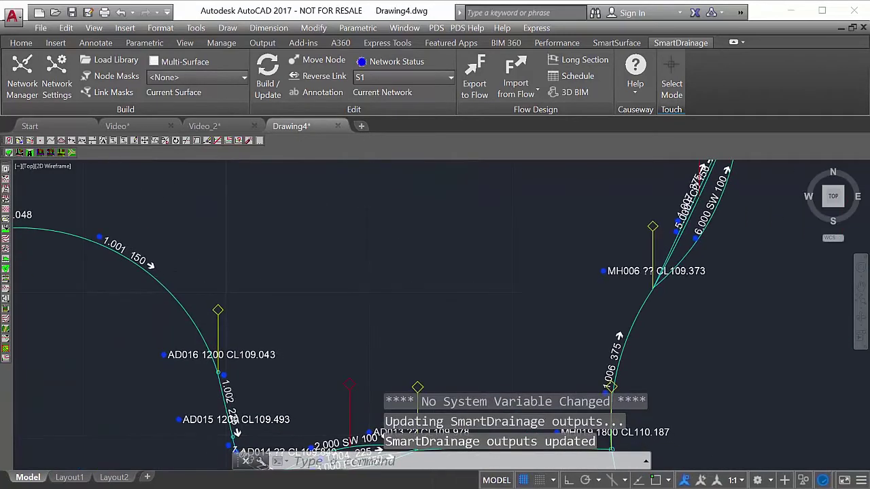
pyautogui.moveTo(571, 281); pyautogui.dragTo(382, 311, button='middle')
pyautogui.scroll(2, 383, 311)
pyautogui.moveTo(620, 205); pyautogui.dragTo(490, 308, button='middle')
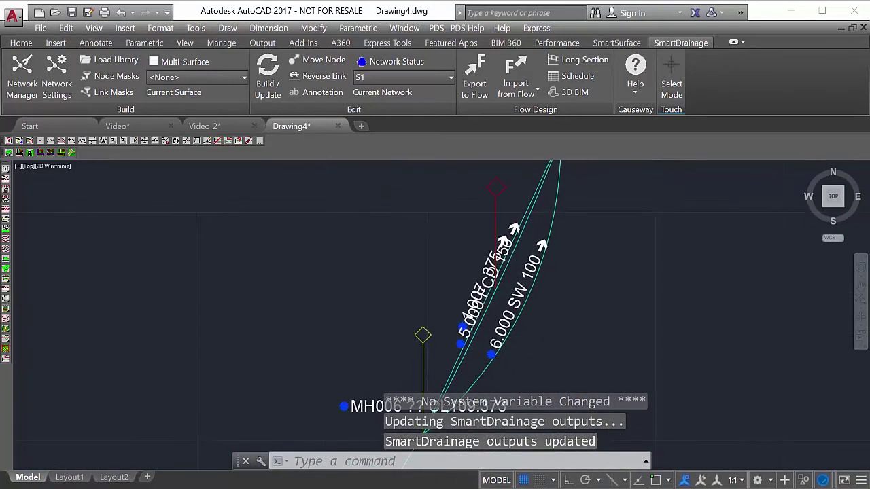
pyautogui.scroll(3, 492, 264)
pyautogui.scroll(-3, 492, 261)
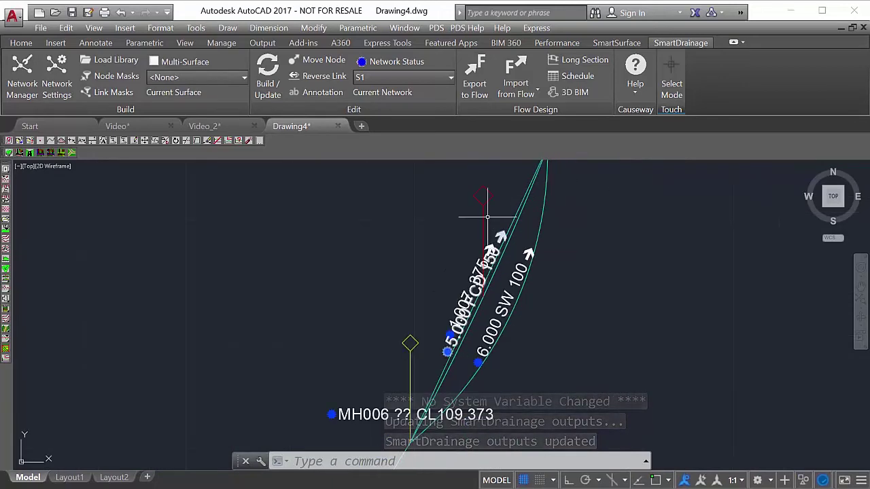
pyautogui.moveTo(252, 332); pyautogui.dragTo(373, 252, button='middle')
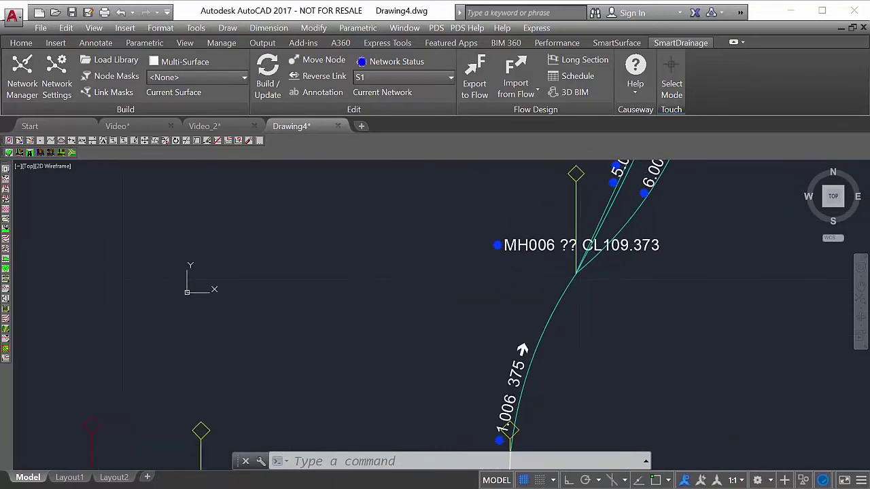
pyautogui.scroll(-3, 374, 252)
pyautogui.scroll(2, 346, 299)
pyautogui.scroll(4, 299, 317)
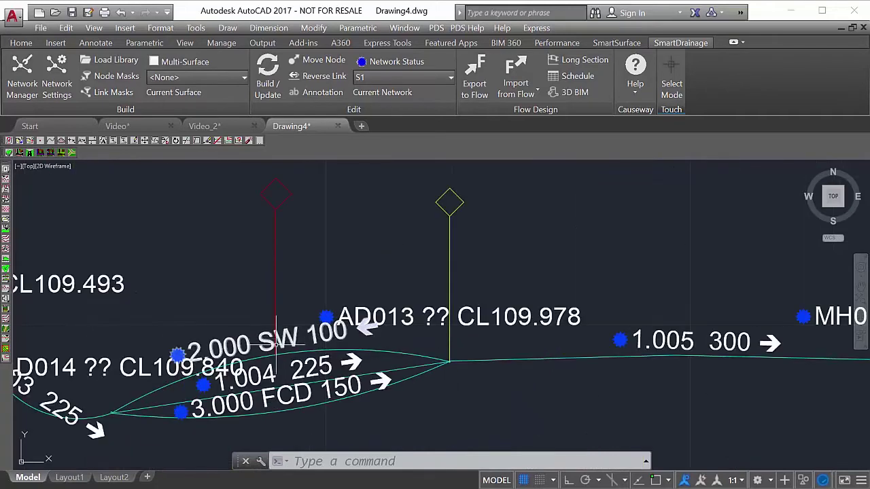
# Return to the Video_2 drawing and inspect the catchment outline around links 2.000, 1.004 and 3.000 near AD013.
pyautogui.click(206, 126)
pyautogui.moveTo(163, 353); pyautogui.dragTo(309, 170, button='middle')
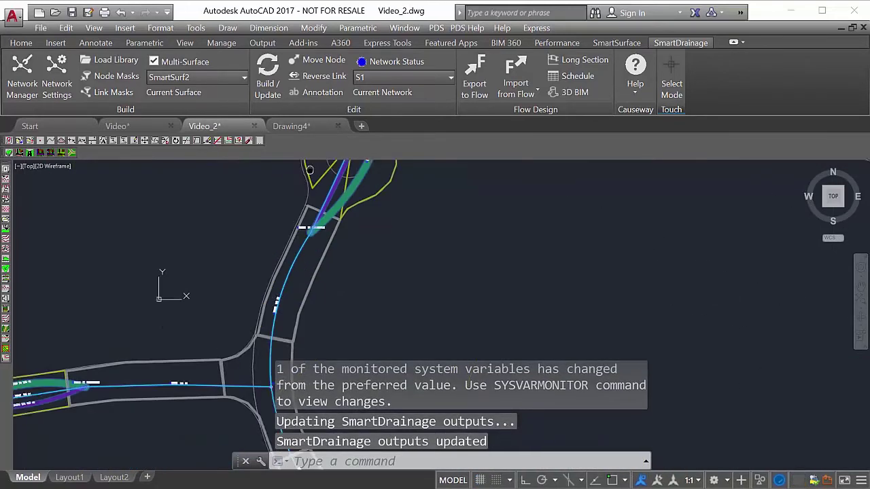
pyautogui.moveTo(151, 303); pyautogui.dragTo(254, 197, button='middle')
pyautogui.scroll(2, 153, 244)
pyautogui.moveTo(152, 251); pyautogui.dragTo(329, 241, button='middle')
pyautogui.scroll(3, 292, 251)
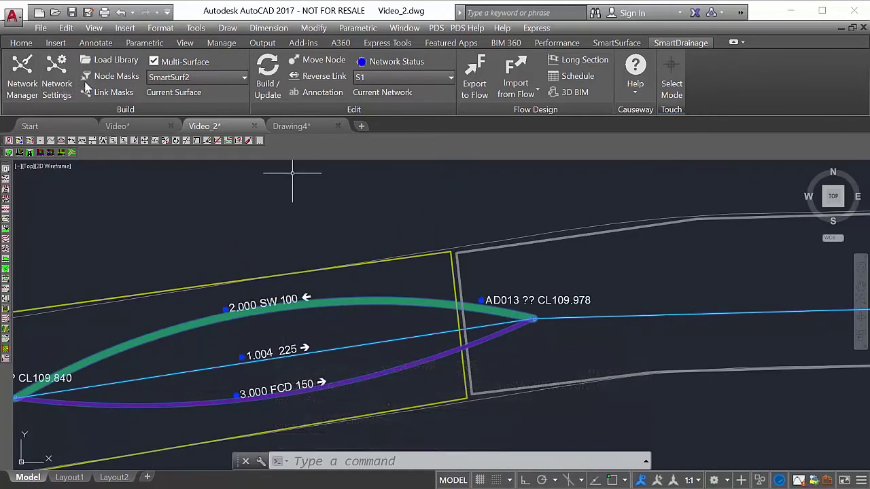
# Review the SmartDrainage link masks and node masks, checking the order and layer masks of the listed types.
pyautogui.click(109, 93)
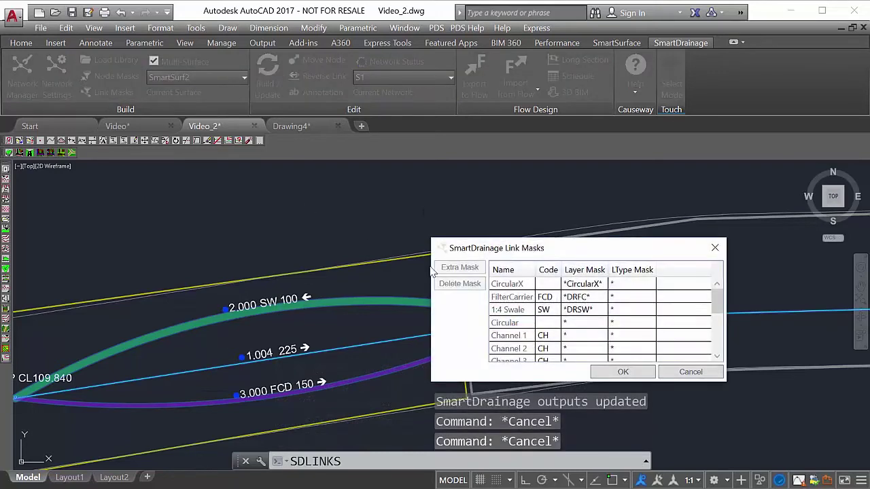
pyautogui.click(715, 247)
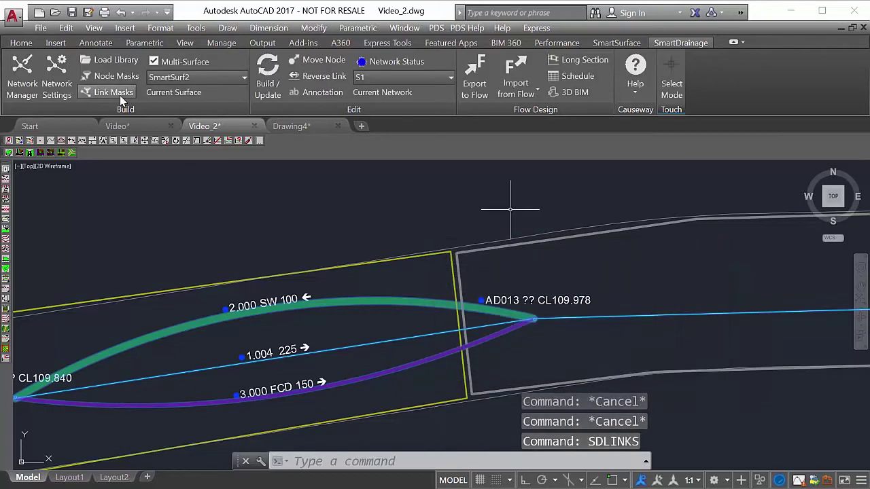
pyautogui.click(119, 80)
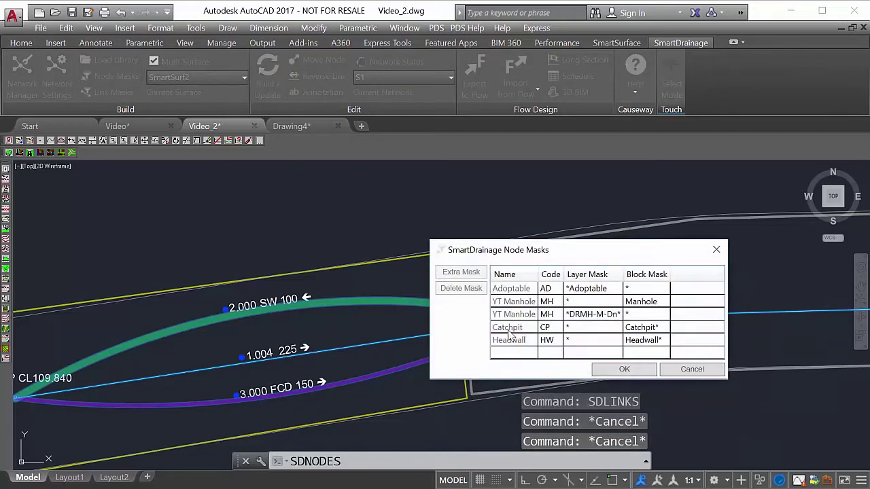
pyautogui.click(623, 370)
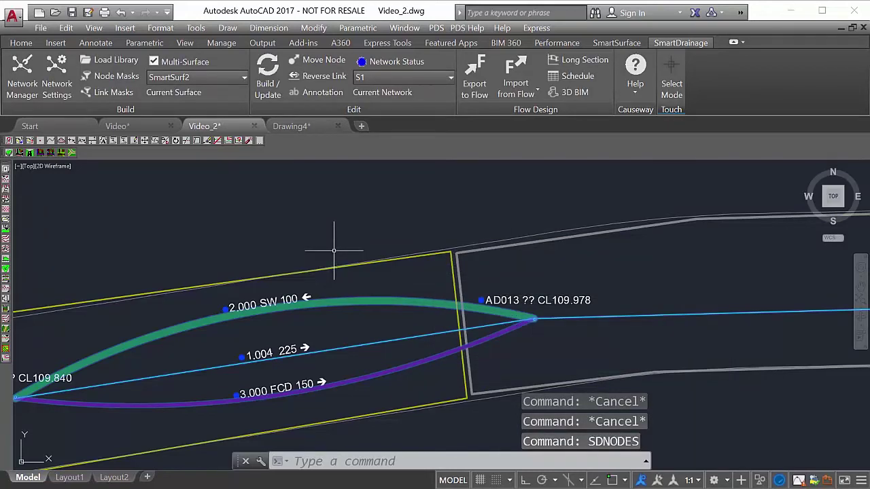
# Compare the parallel swale, pipe and filter drain links between AD014 and AD013 with the order of the link masks.
pyautogui.scroll(-5, 336, 246)
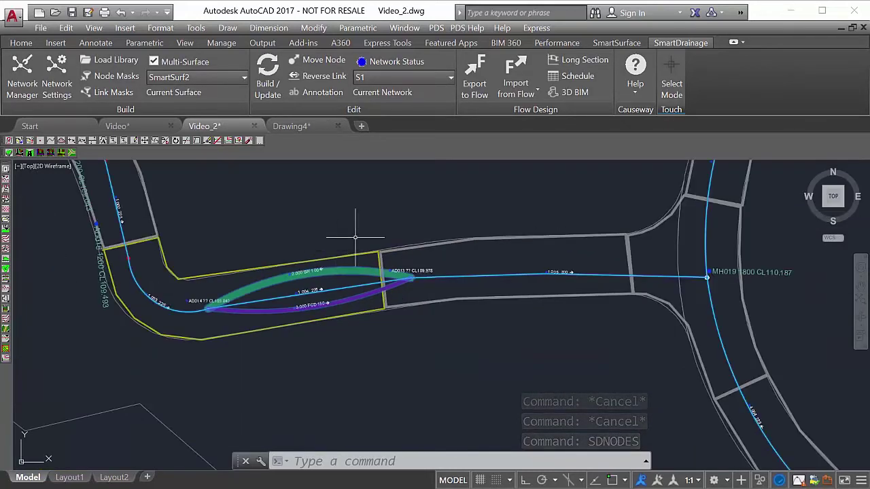
pyautogui.moveTo(390, 235); pyautogui.dragTo(355, 263, button='middle')
pyautogui.scroll(2, 274, 299)
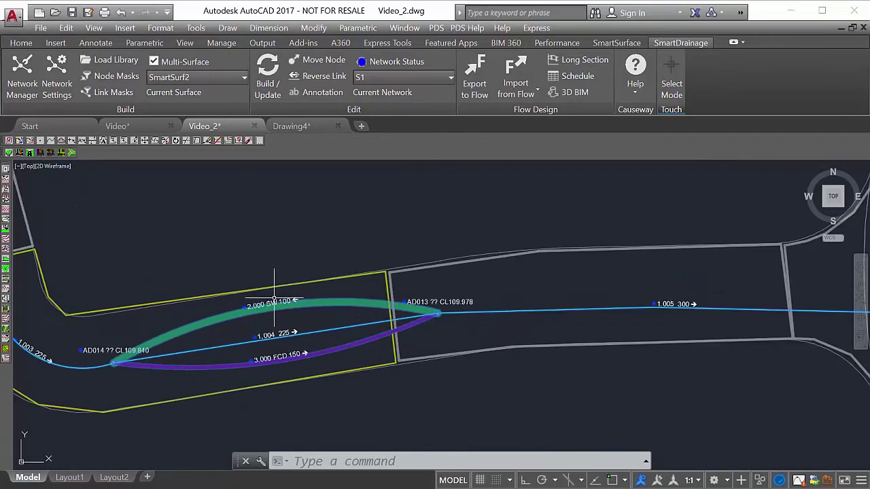
pyautogui.click(110, 94)
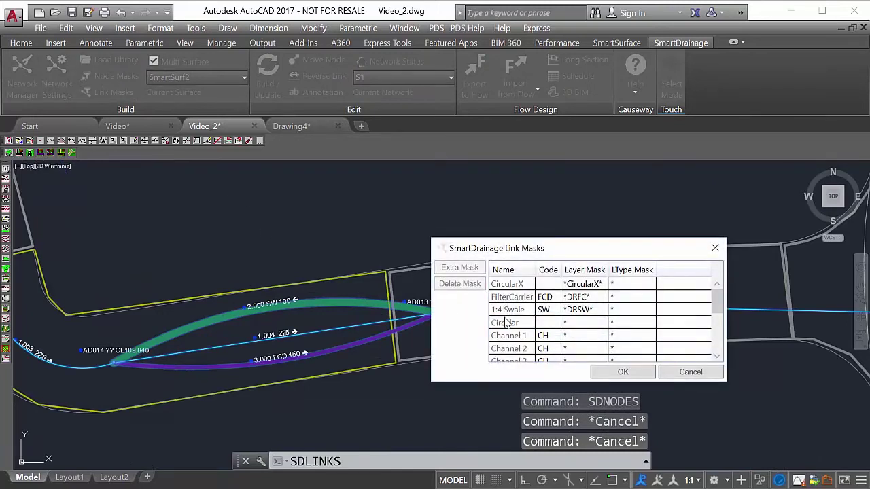
pyautogui.click(601, 373)
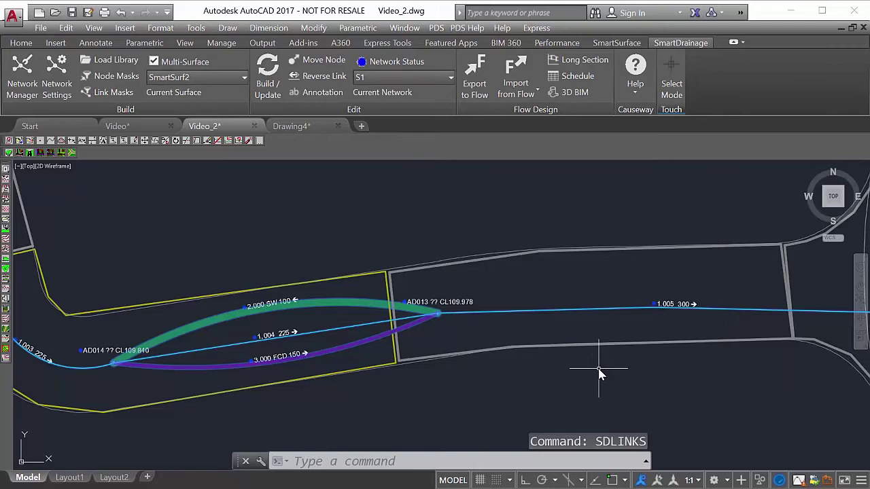
# Trace the network from AD013 past MH019 and the parallel links beyond MH006, examining the catchment outlines along the road.
pyautogui.scroll(-2, 599, 370)
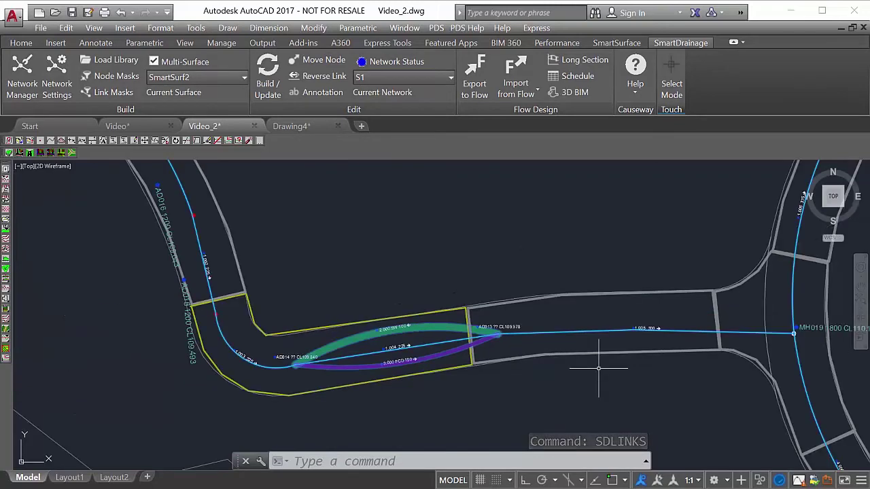
pyautogui.moveTo(604, 360); pyautogui.dragTo(389, 327, button='middle')
pyautogui.scroll(-3, 388, 327)
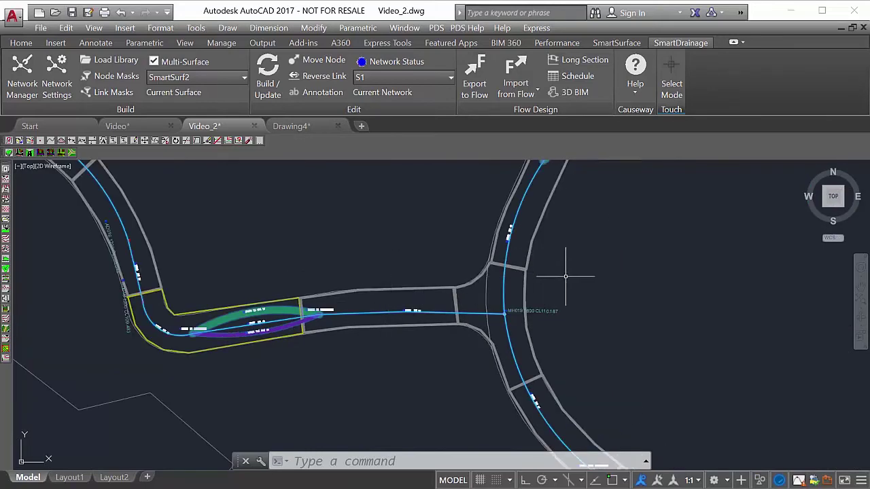
pyautogui.moveTo(617, 272)
pyautogui.mouseDown(button='middle')
pyautogui.moveTo(530, 290)
pyautogui.moveTo(502, 353)
pyautogui.mouseUp(button='middle')
pyautogui.scroll(-2, 512, 325)
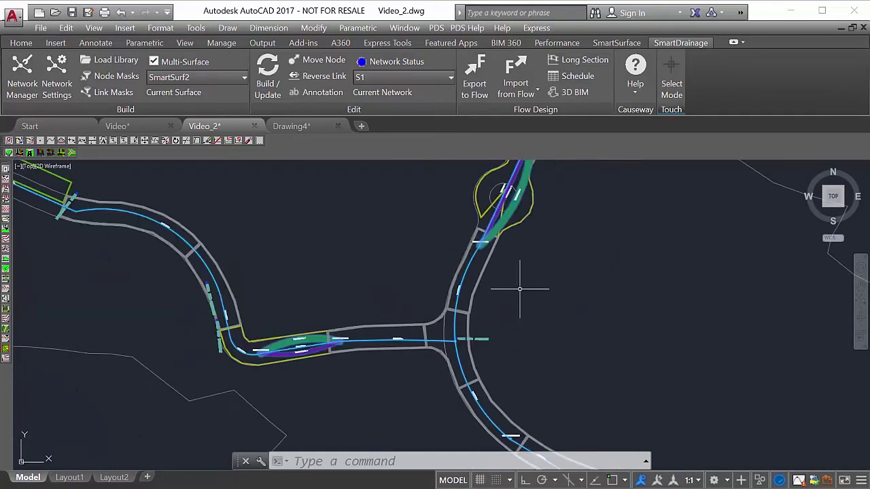
pyautogui.moveTo(536, 234); pyautogui.dragTo(514, 306, button='middle')
pyautogui.moveTo(564, 204); pyautogui.dragTo(495, 358, button='middle')
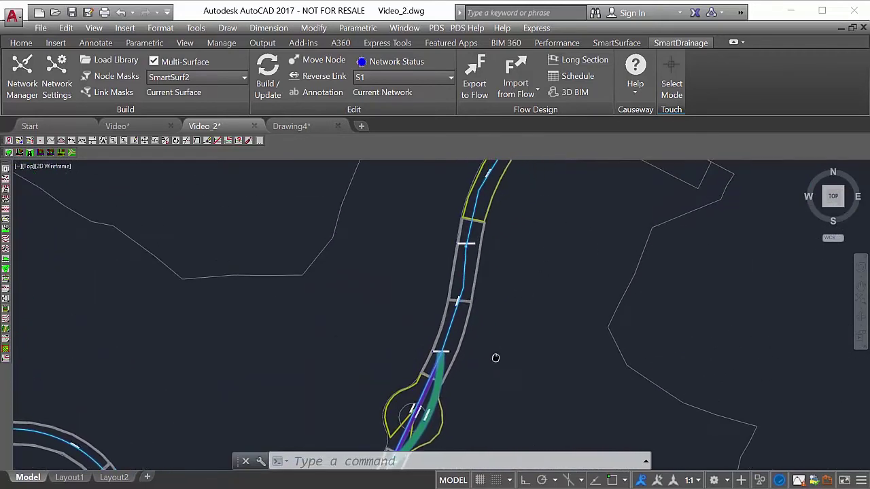
pyautogui.moveTo(532, 225); pyautogui.dragTo(499, 309, button='middle')
pyautogui.scroll(2, 499, 308)
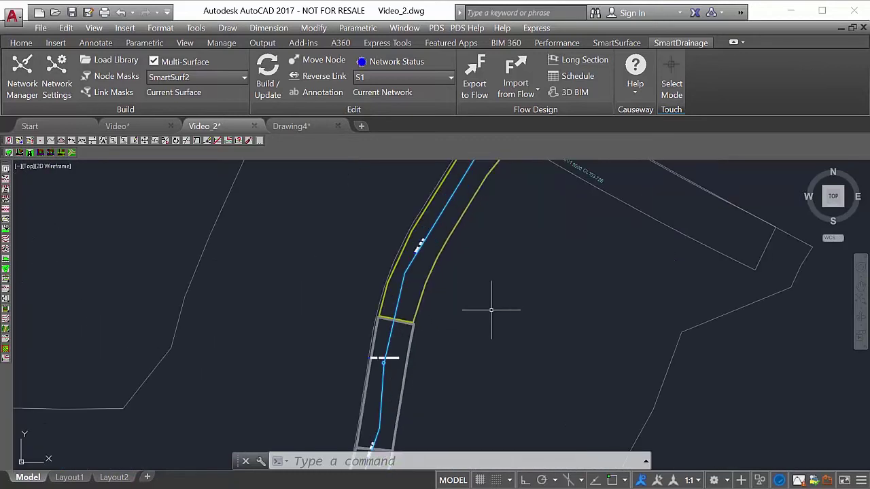
pyautogui.scroll(-2, 503, 255)
pyautogui.scroll(2, 509, 282)
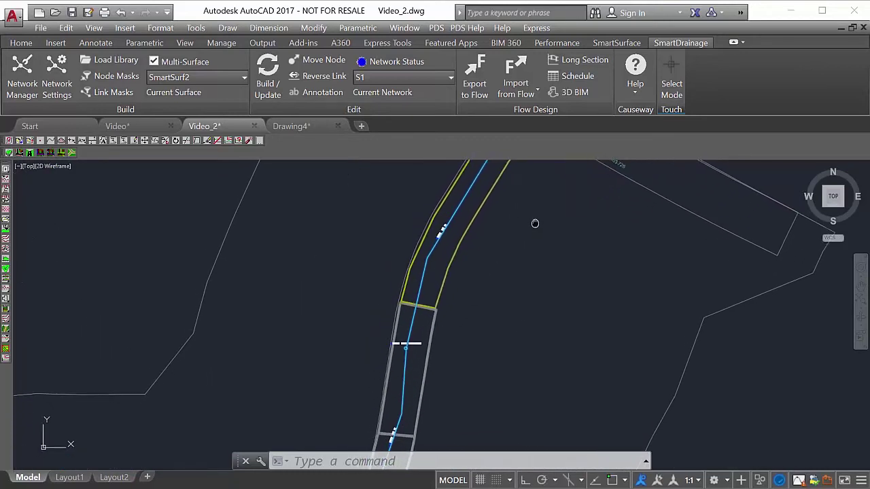
# Inspect the catchment around links 1.007, 5.000 and 6.000 and check the FilterCarrier and 1:4 Swale entries in the link masks.
pyautogui.moveTo(329, 369); pyautogui.dragTo(402, 181, button='middle')
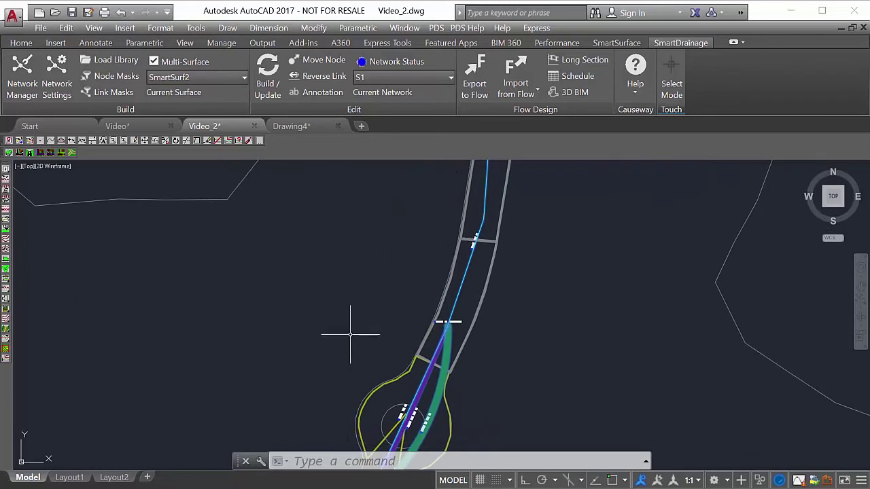
pyautogui.moveTo(352, 324); pyautogui.dragTo(364, 244, button='middle')
pyautogui.scroll(4, 398, 259)
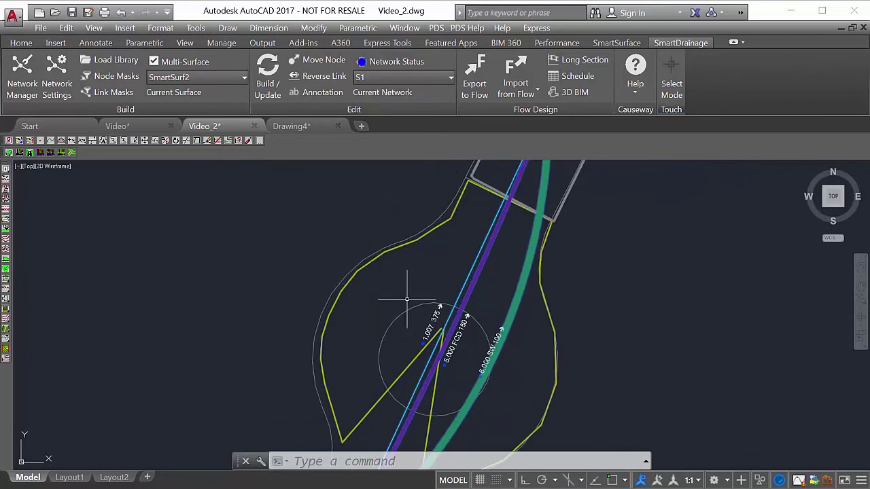
pyautogui.moveTo(422, 305)
pyautogui.mouseDown(button='middle')
pyautogui.moveTo(396, 301)
pyautogui.moveTo(361, 265)
pyautogui.mouseUp(button='middle')
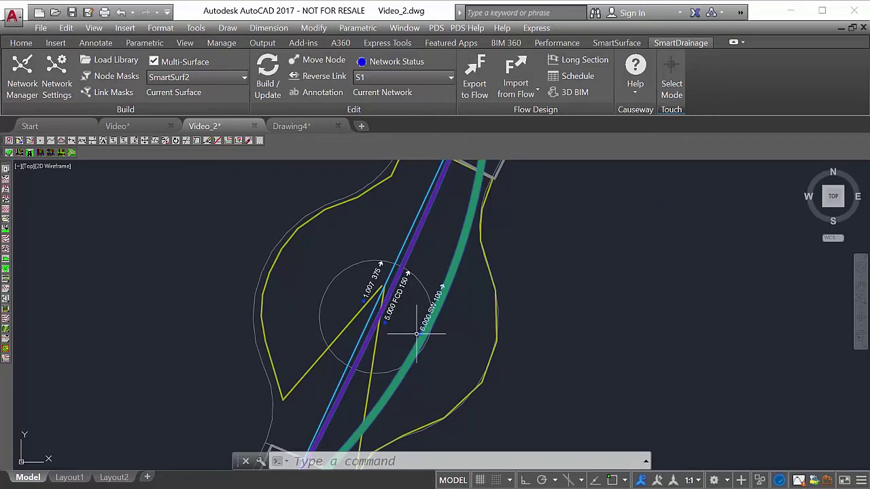
pyautogui.click(110, 92)
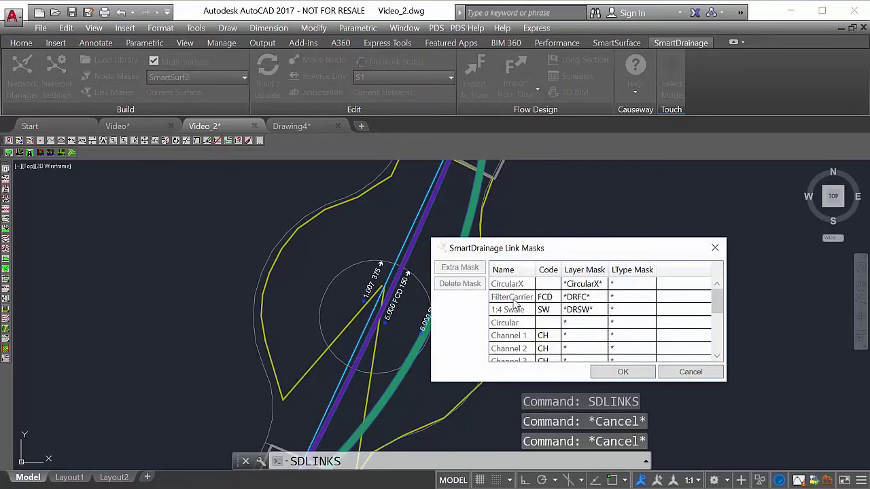
pyautogui.click(604, 374)
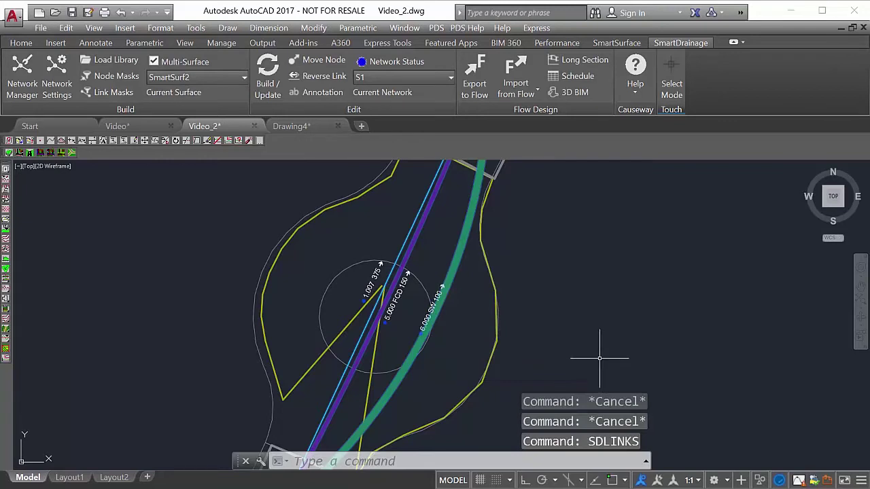
# Switch to Drawing4 and trace the links from AD013 past MH006 and MH005 to MH004, examining the inflow symbols.
pyautogui.scroll(-4, 598, 344)
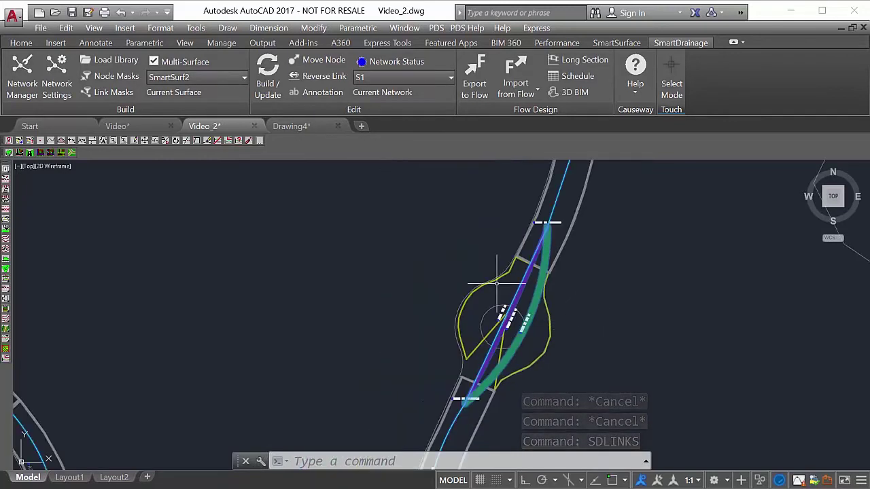
pyautogui.click(304, 128)
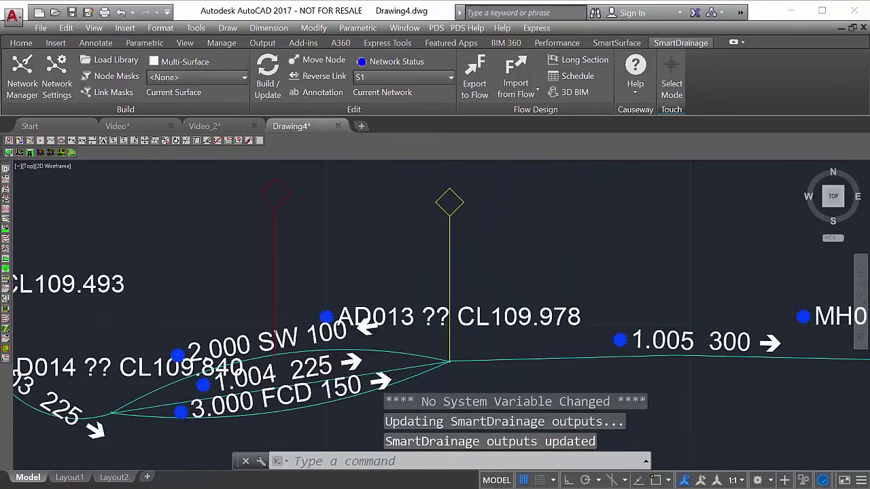
pyautogui.moveTo(377, 246)
pyautogui.mouseDown(button='middle')
pyautogui.moveTo(373, 299)
pyautogui.moveTo(355, 311)
pyautogui.mouseUp(button='middle')
pyautogui.moveTo(486, 253); pyautogui.dragTo(364, 335, button='middle')
pyautogui.moveTo(449, 251)
pyautogui.mouseDown(button='middle')
pyautogui.moveTo(339, 355)
pyautogui.moveTo(348, 356)
pyautogui.mouseUp(button='middle')
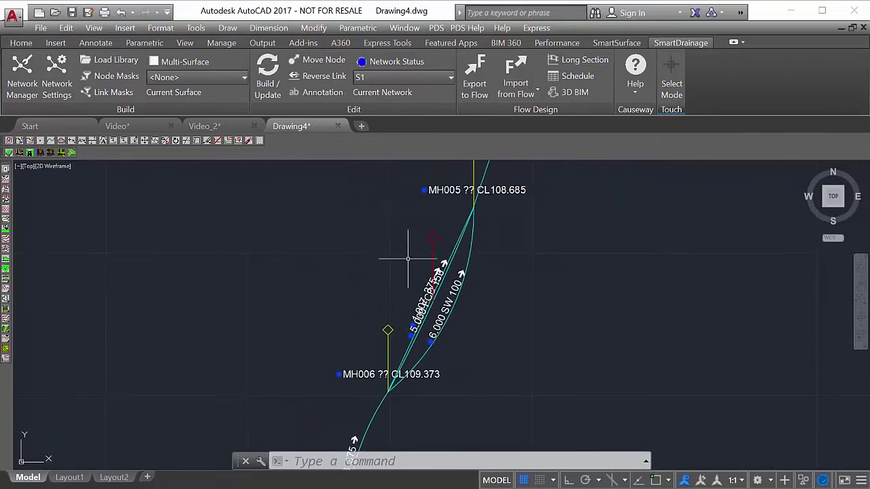
pyautogui.moveTo(504, 222); pyautogui.dragTo(482, 307, button='middle')
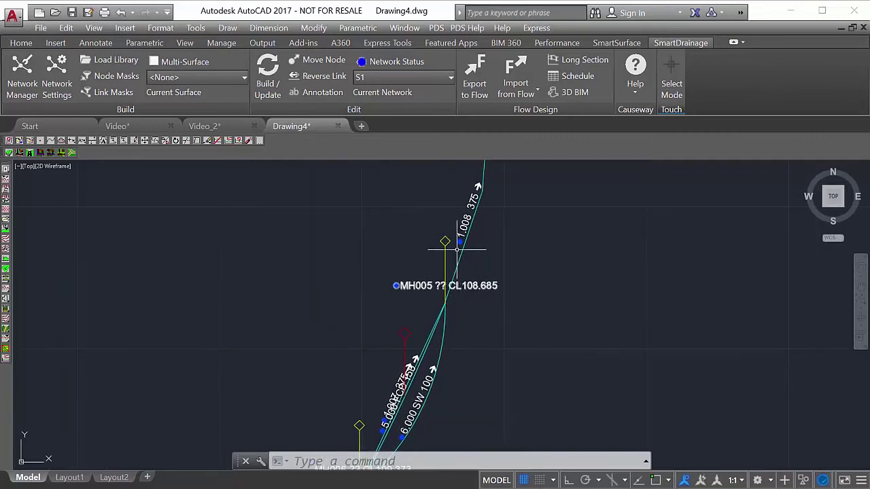
pyautogui.moveTo(485, 224); pyautogui.dragTo(449, 358, button='middle')
pyautogui.scroll(2, 503, 283)
pyautogui.scroll(-2, 460, 334)
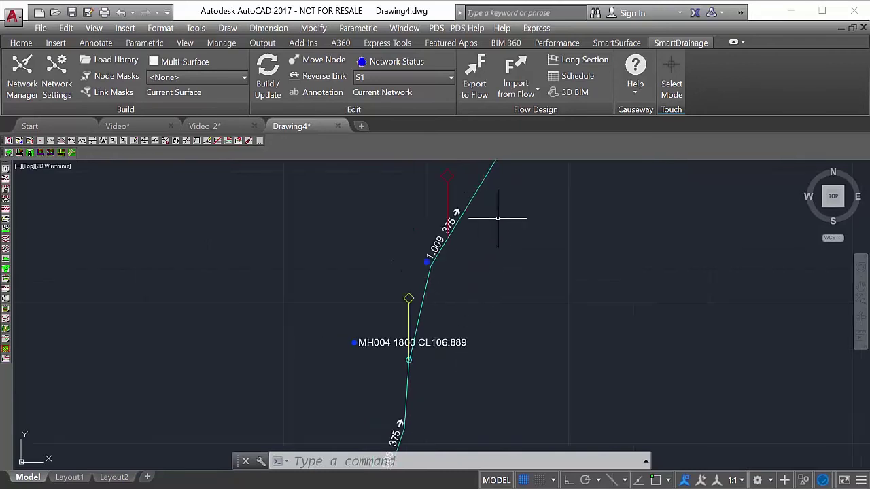
# Change the Lateral_IMP10000 layer's colour to green and view the lateral inflow symbols across the network.
pyautogui.scroll(-2, 489, 238)
pyautogui.moveTo(514, 213)
pyautogui.mouseDown(button='middle')
pyautogui.moveTo(486, 291)
pyautogui.moveTo(498, 248)
pyautogui.mouseUp(button='middle')
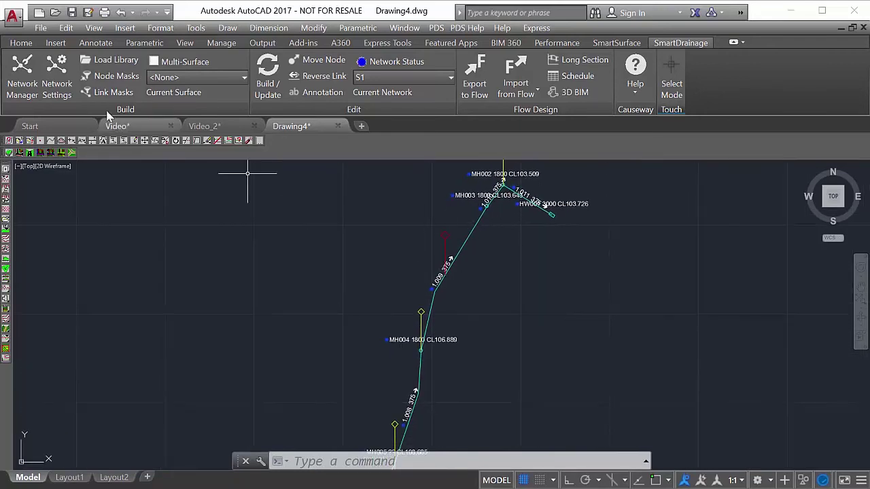
pyautogui.click(21, 43)
pyautogui.click(364, 76)
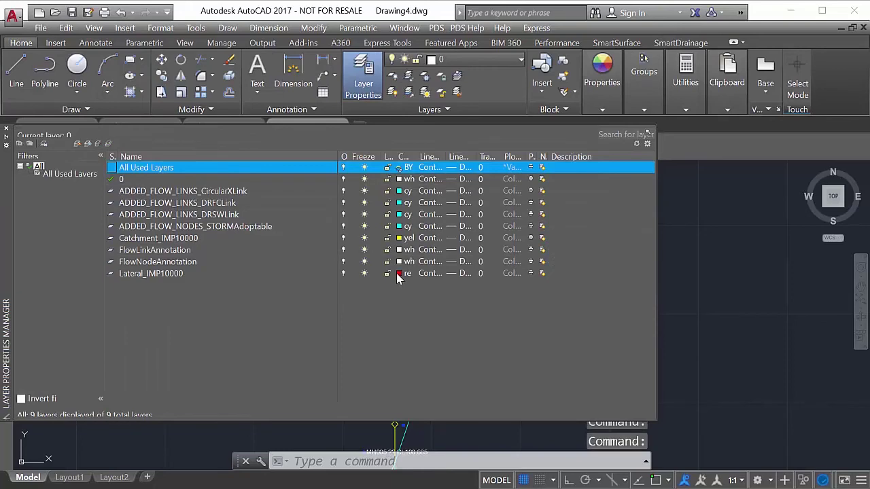
pyautogui.click(399, 274)
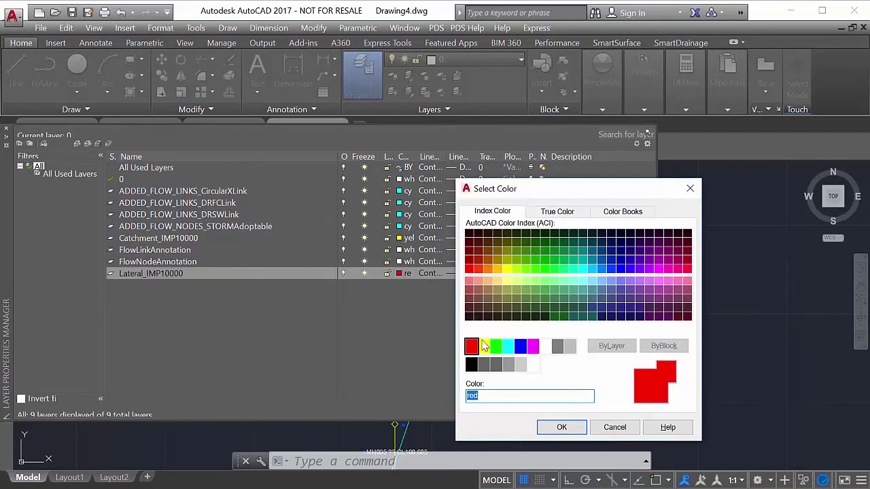
pyautogui.click(508, 346)
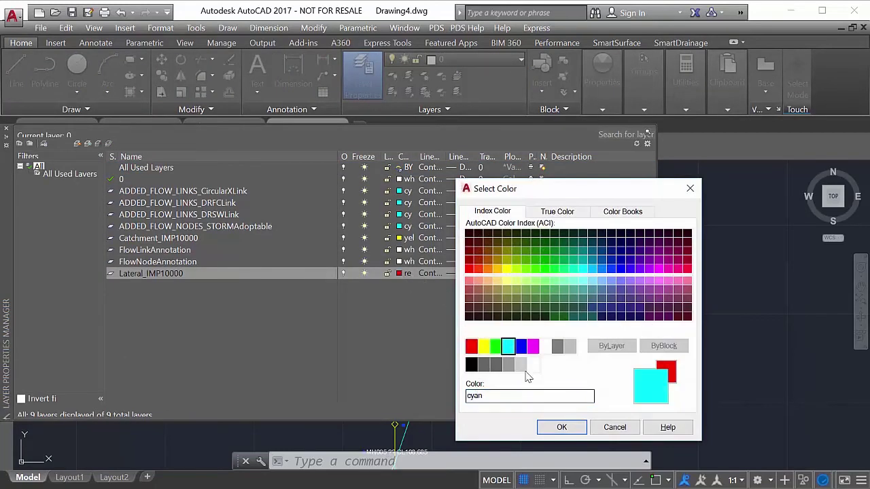
pyautogui.click(495, 346)
pyautogui.click(561, 427)
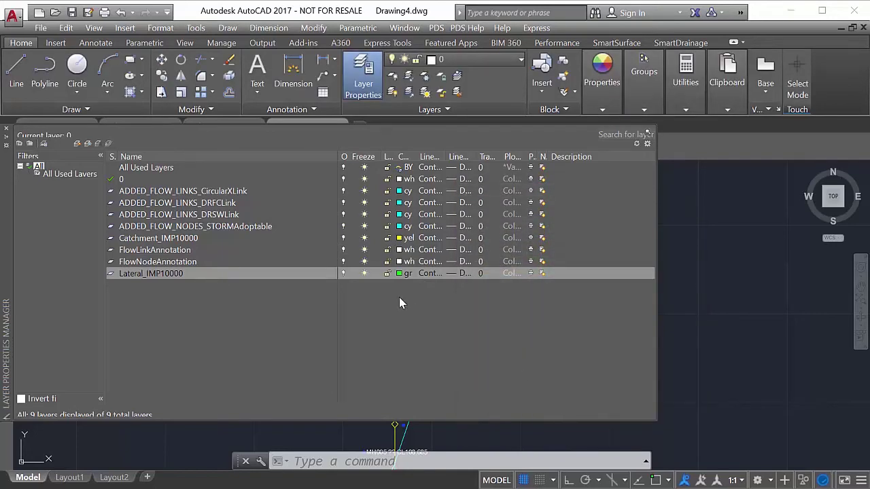
pyautogui.click(6, 130)
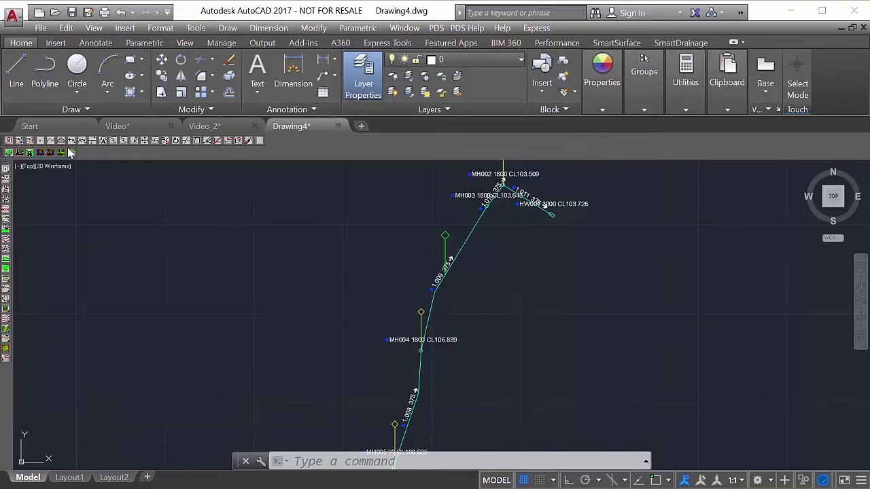
pyautogui.scroll(-5, 333, 292)
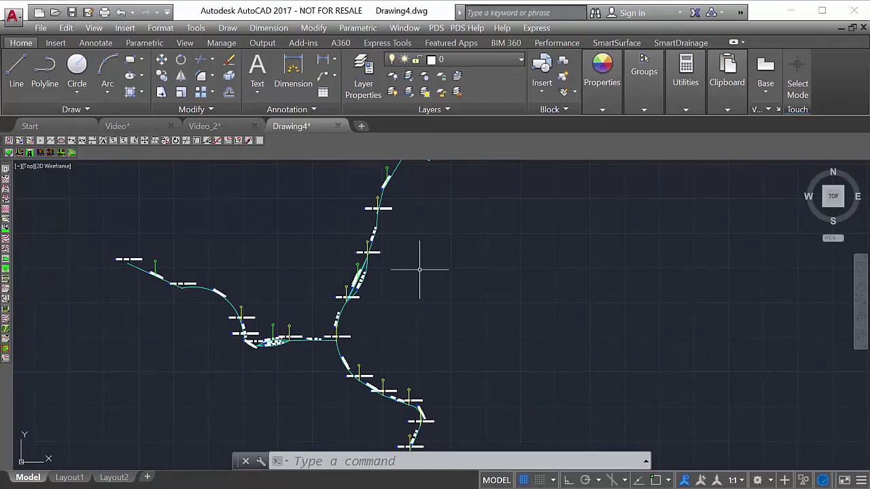
# Review the catchment, 3D and annotation options in Drawing4's SmartDrainage network settings, then accept the settings.
pyautogui.click(669, 42)
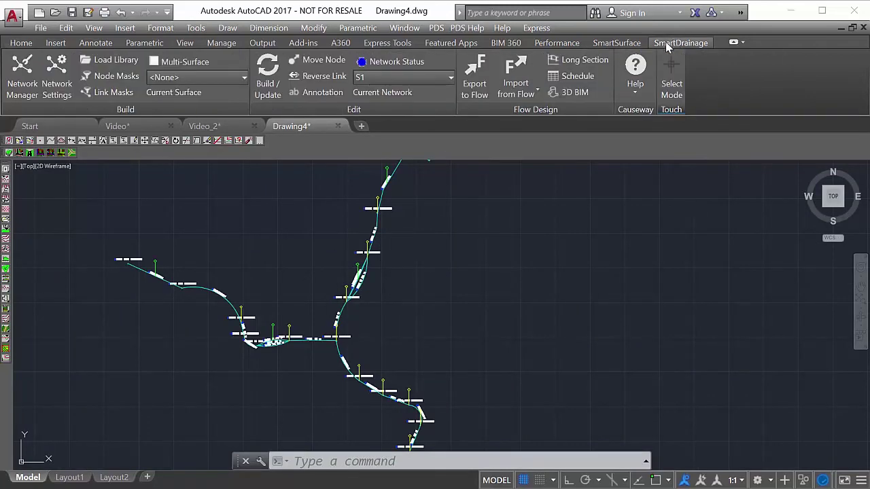
pyautogui.click(54, 90)
pyautogui.moveTo(521, 110); pyautogui.dragTo(339, 24)
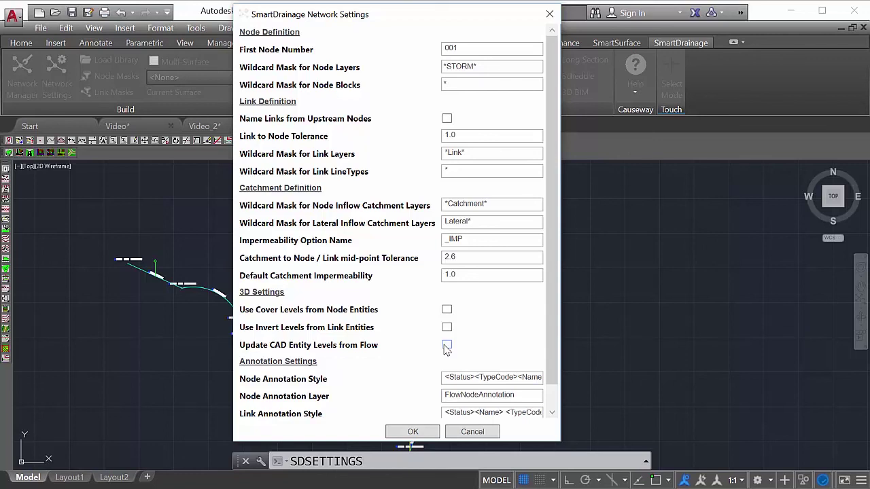
pyautogui.scroll(-1, 450, 374)
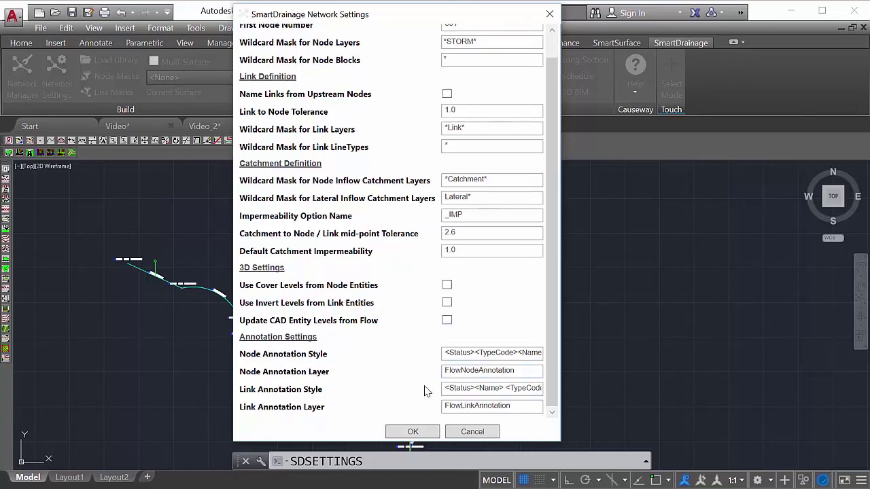
pyautogui.click(413, 432)
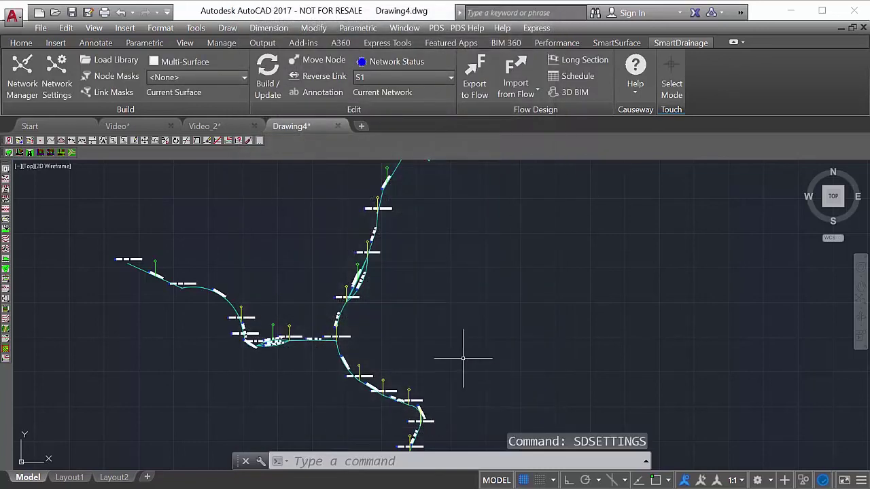
# Switch to the Video_2 drawing and open its SmartDrainage network settings.
pyautogui.click(215, 127)
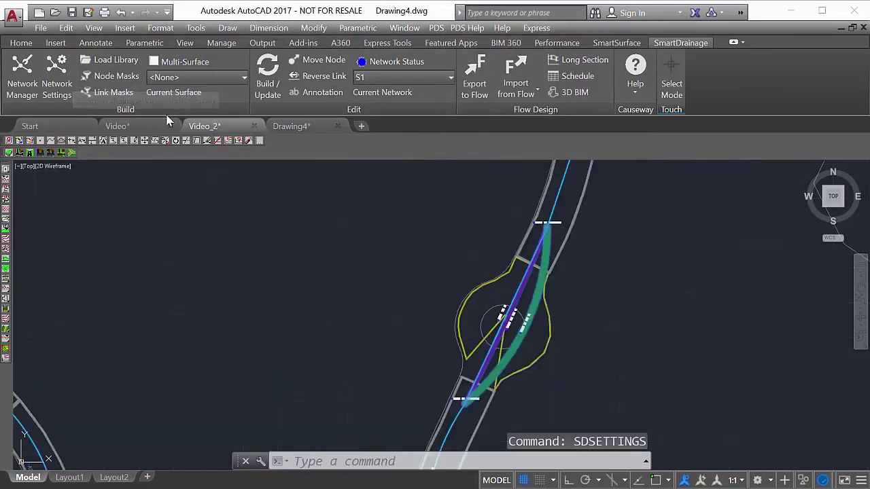
pyautogui.click(61, 81)
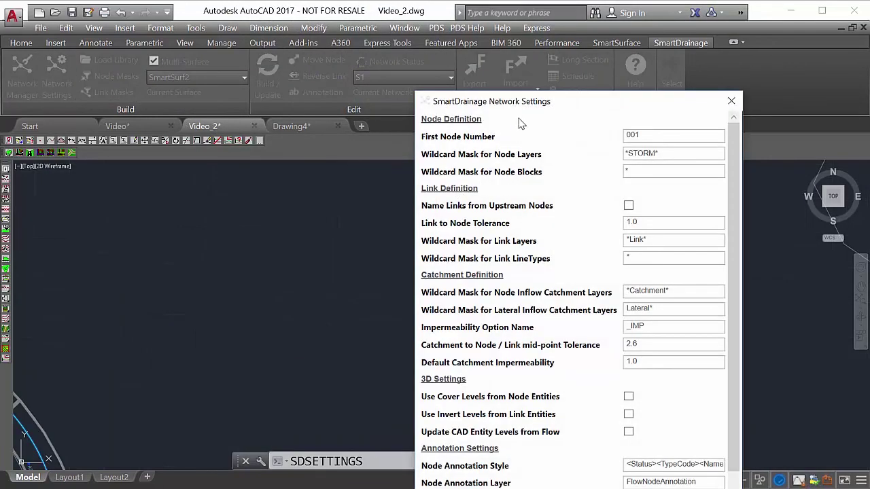